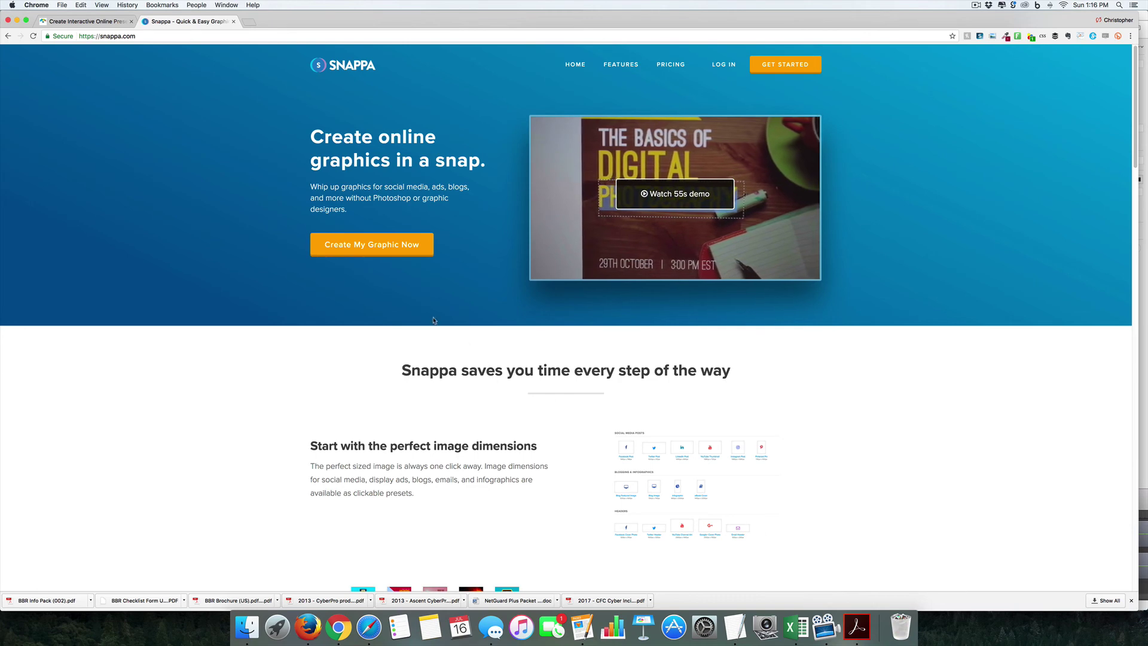
Step: Scroll through the Snappa homepage's feature sections and back up, then return to the Visme tab
click(97, 23)
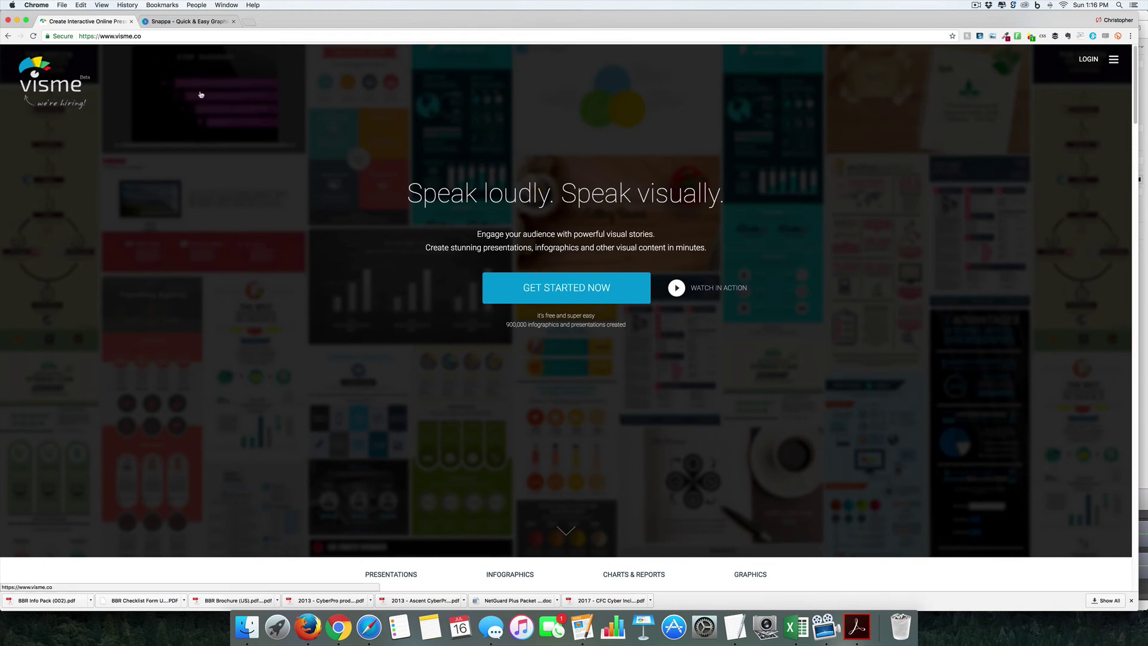
click(204, 21)
scroll(469, 214, down, 10)
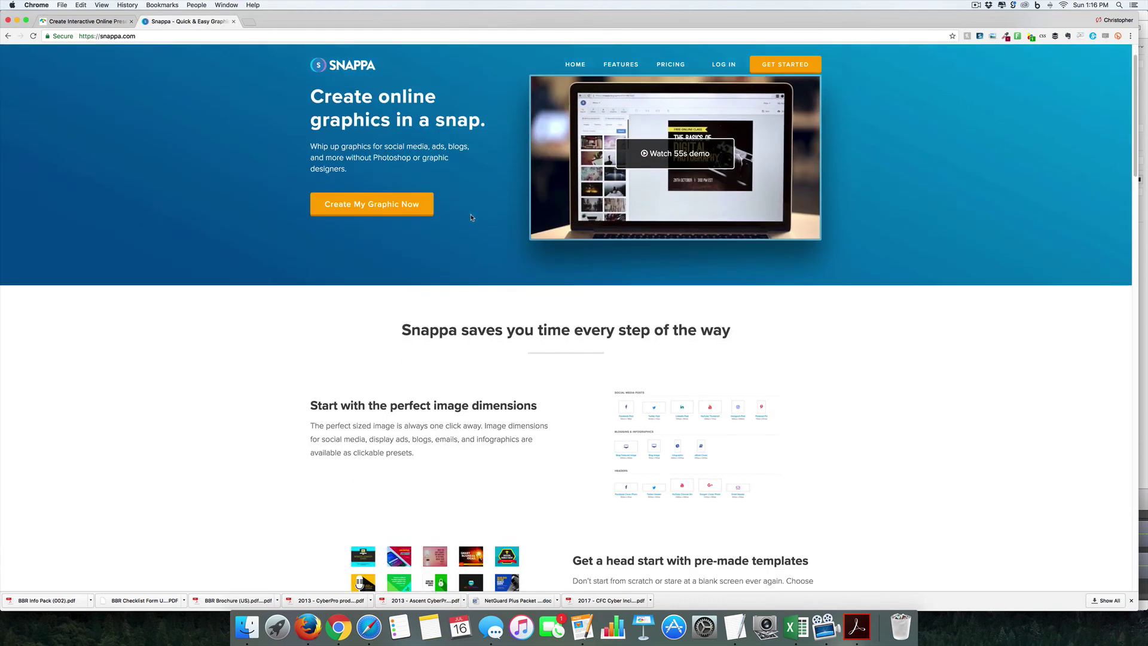
scroll(471, 217, down, 10)
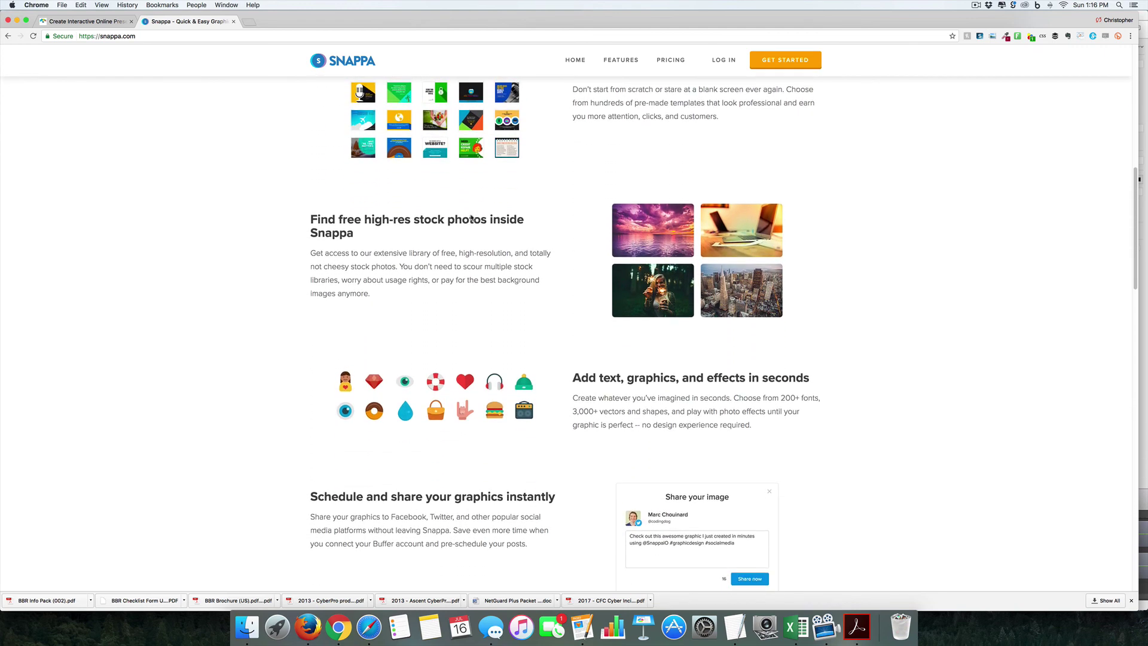
scroll(471, 217, down, 6)
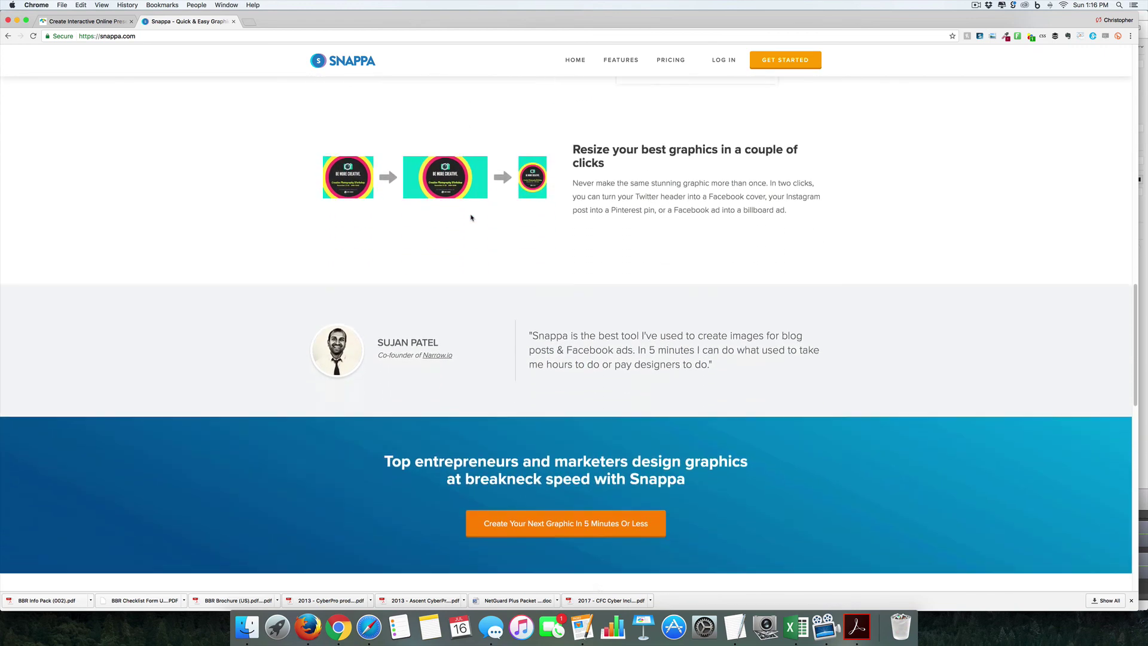
scroll(471, 217, down, 4)
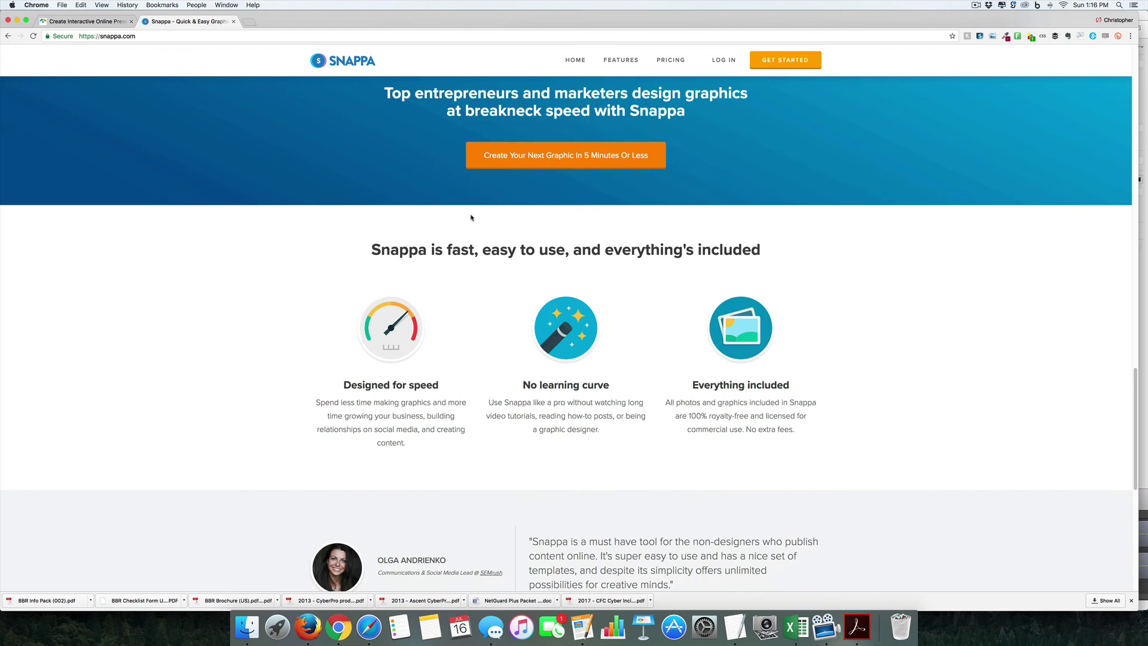
scroll(471, 217, down, 4)
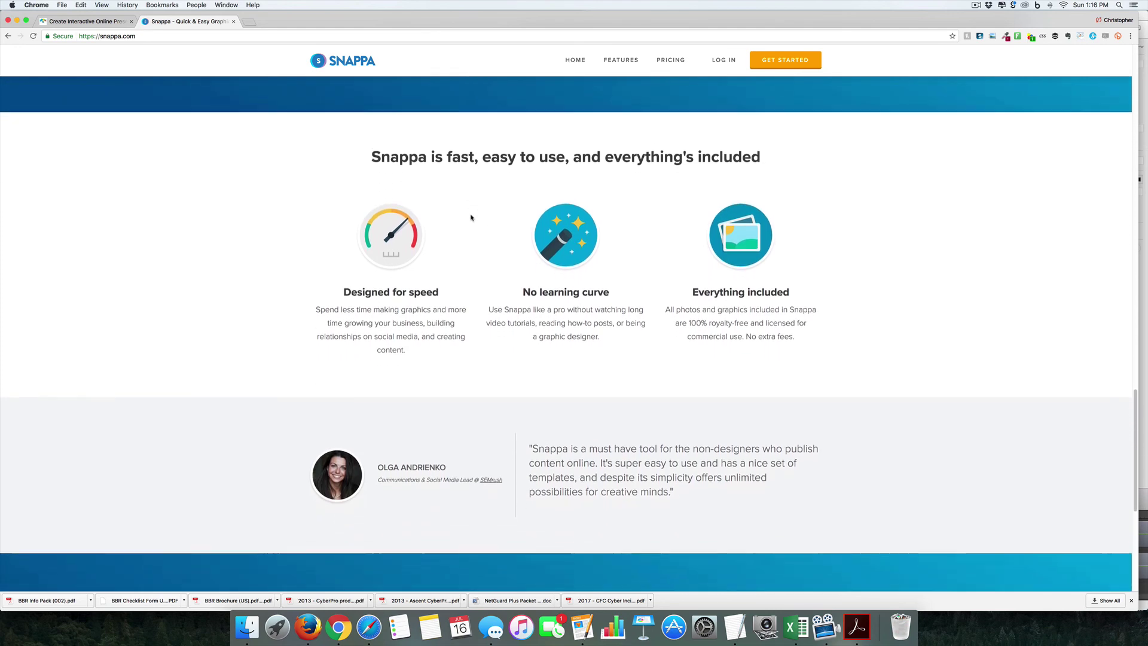
scroll(471, 217, up, 4)
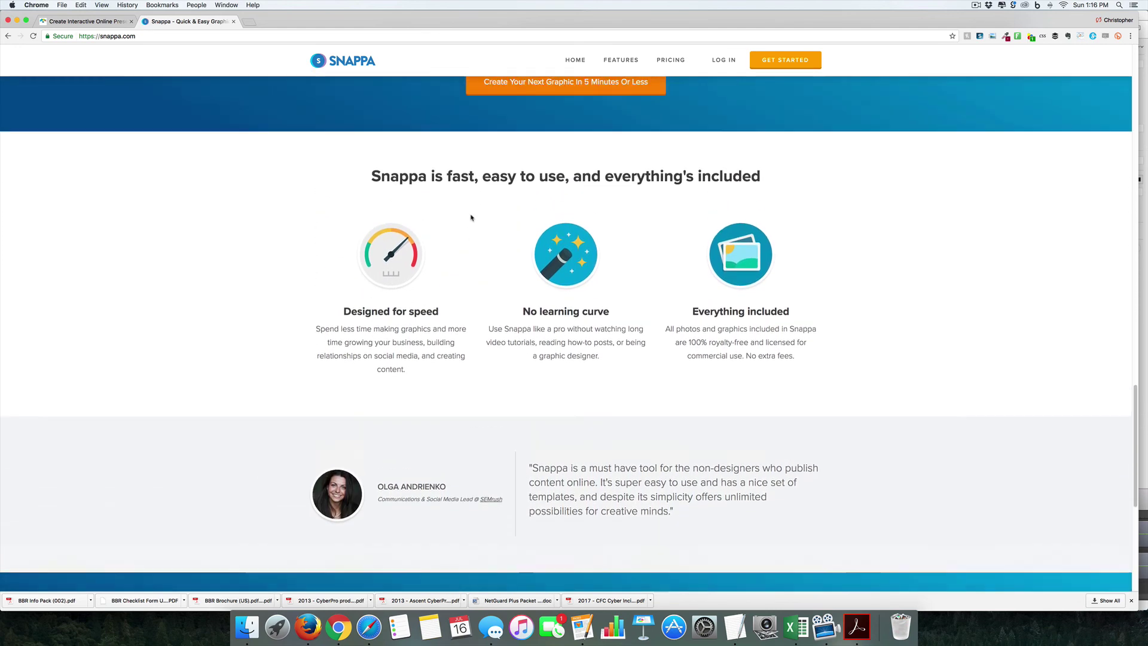
scroll(471, 217, up, 10)
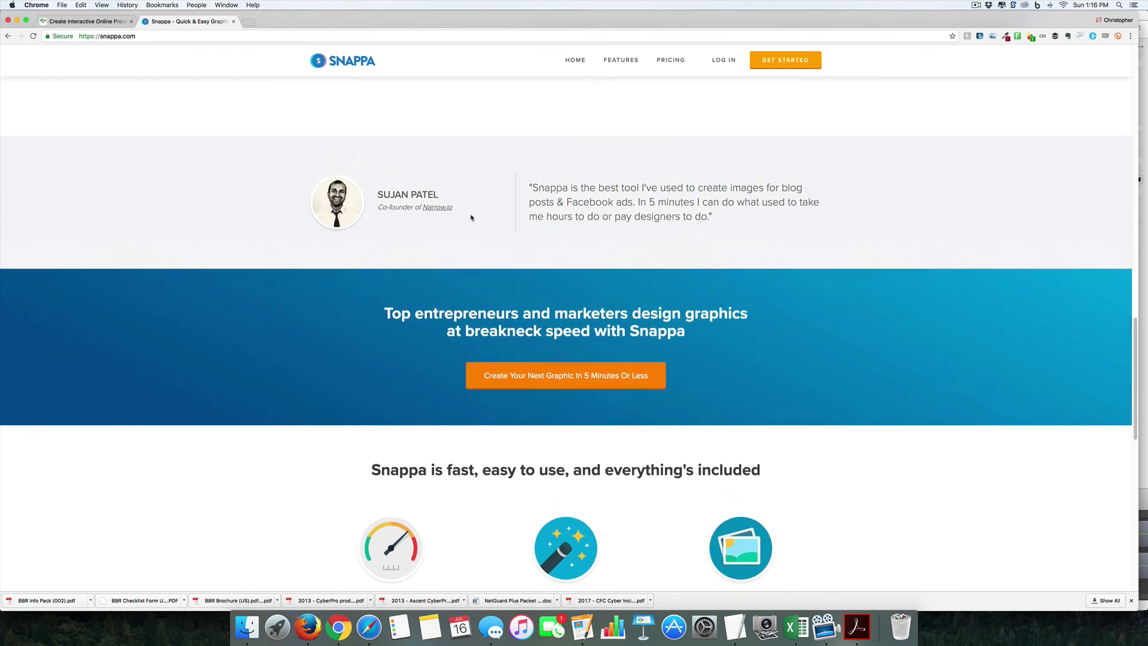
scroll(471, 217, up, 15)
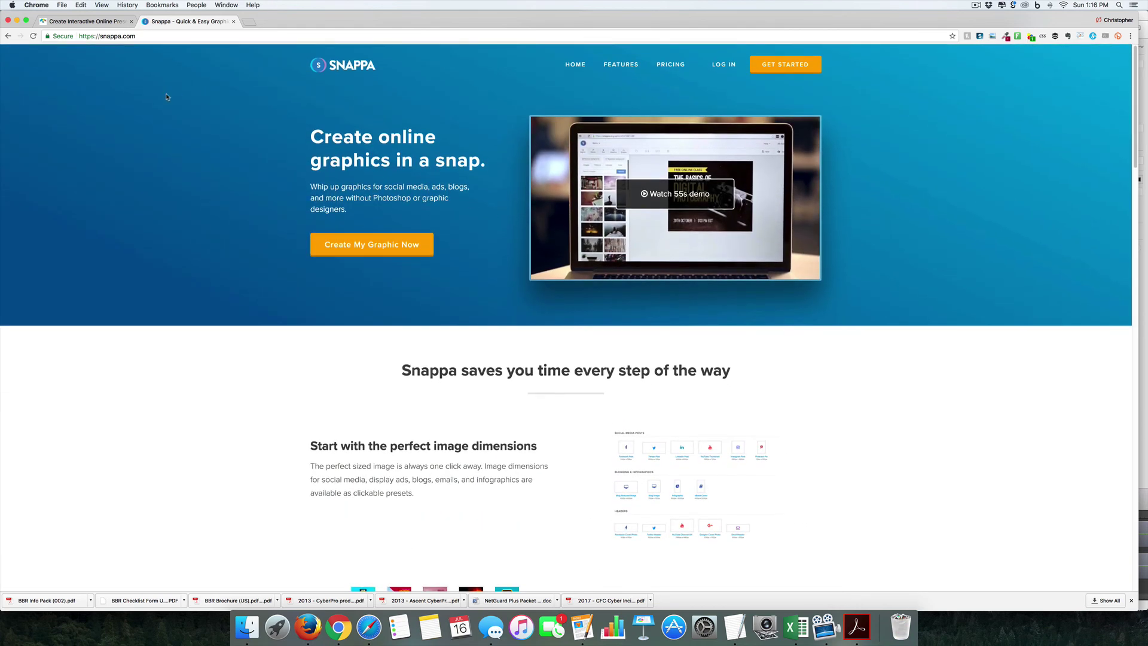
click(92, 22)
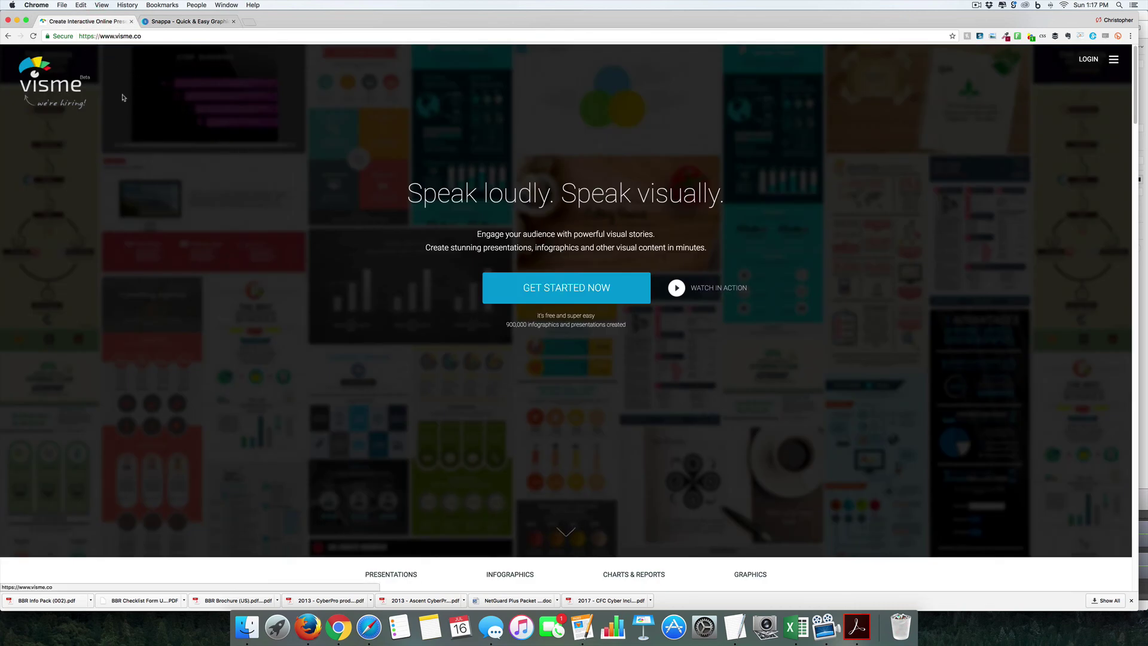
click(1112, 60)
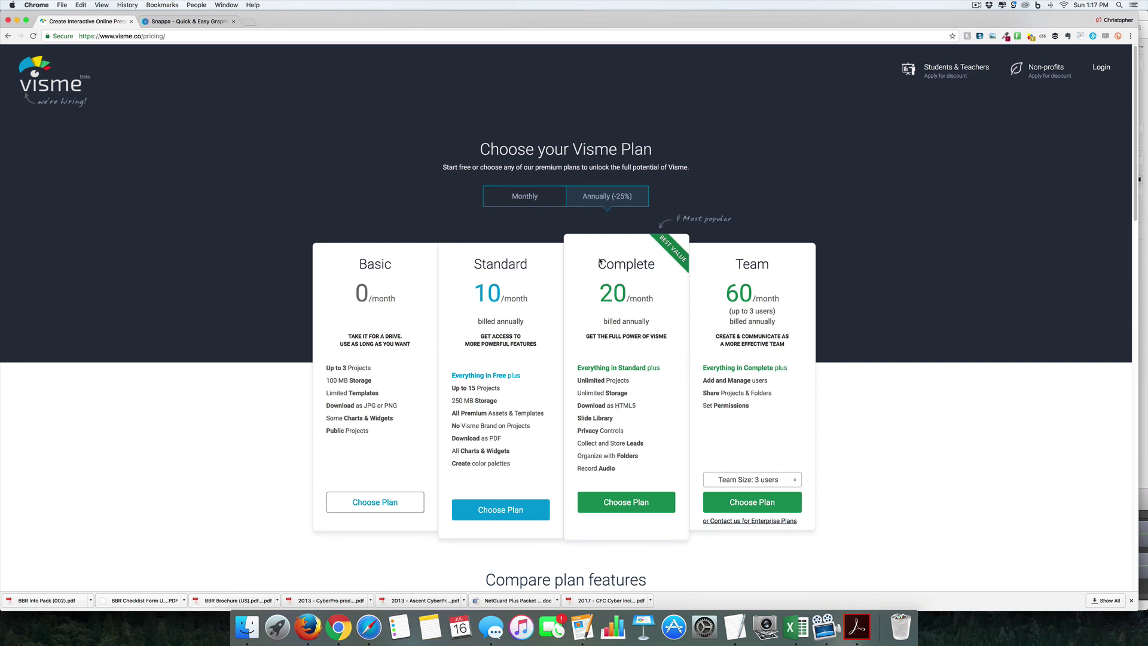
click(40, 88)
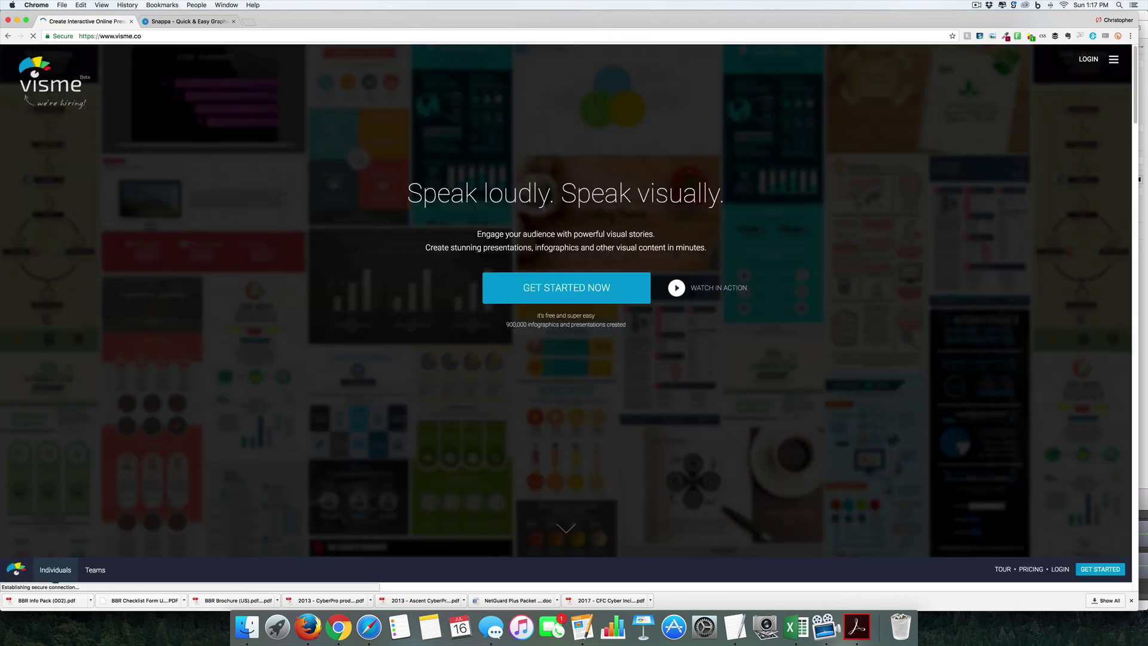
Step: Sign up for a free Visme account with your first name, the suggested e-mail and a password
click(553, 296)
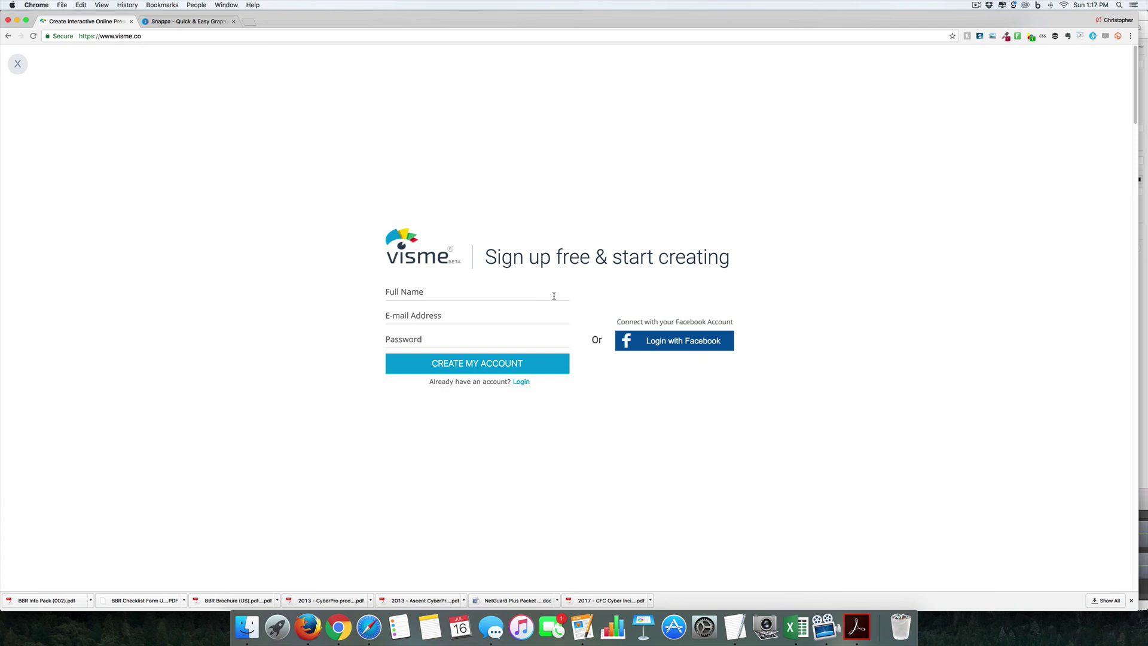
text(Chris)
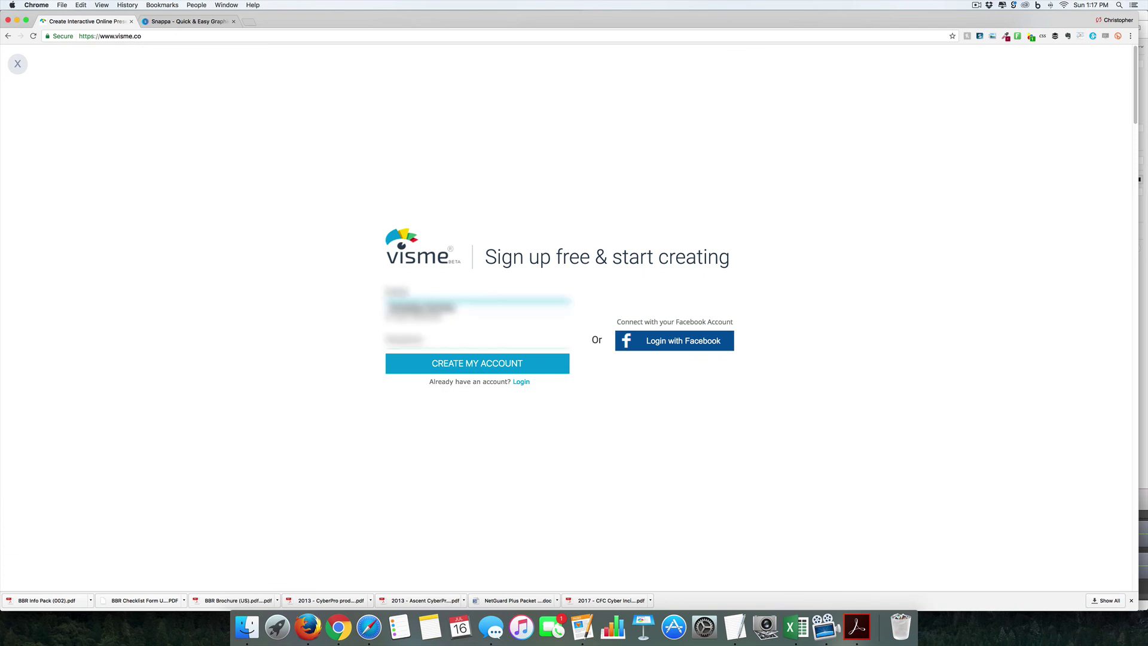
key(Tab)
key(Down)
key(Return)
key(Tab)
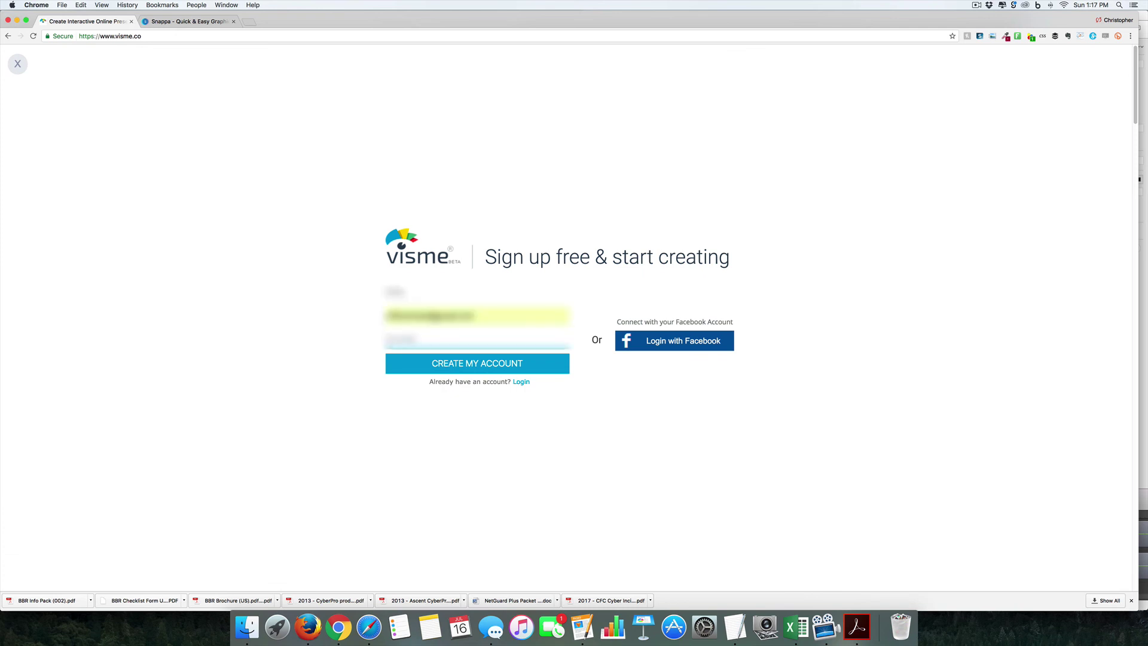
key(Return)
Step: Answer onboarding: role Marketer/PR Person, organization Self-employed, goal Other, then start using Visme
click(515, 206)
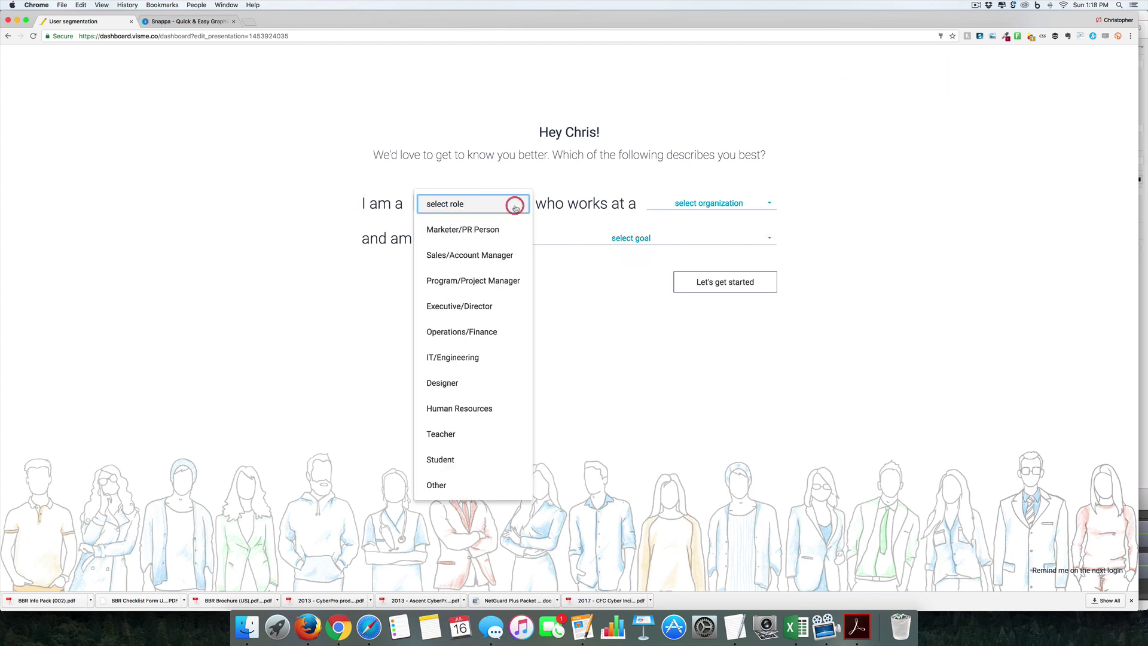
click(463, 230)
click(748, 204)
click(735, 226)
click(735, 203)
click(723, 382)
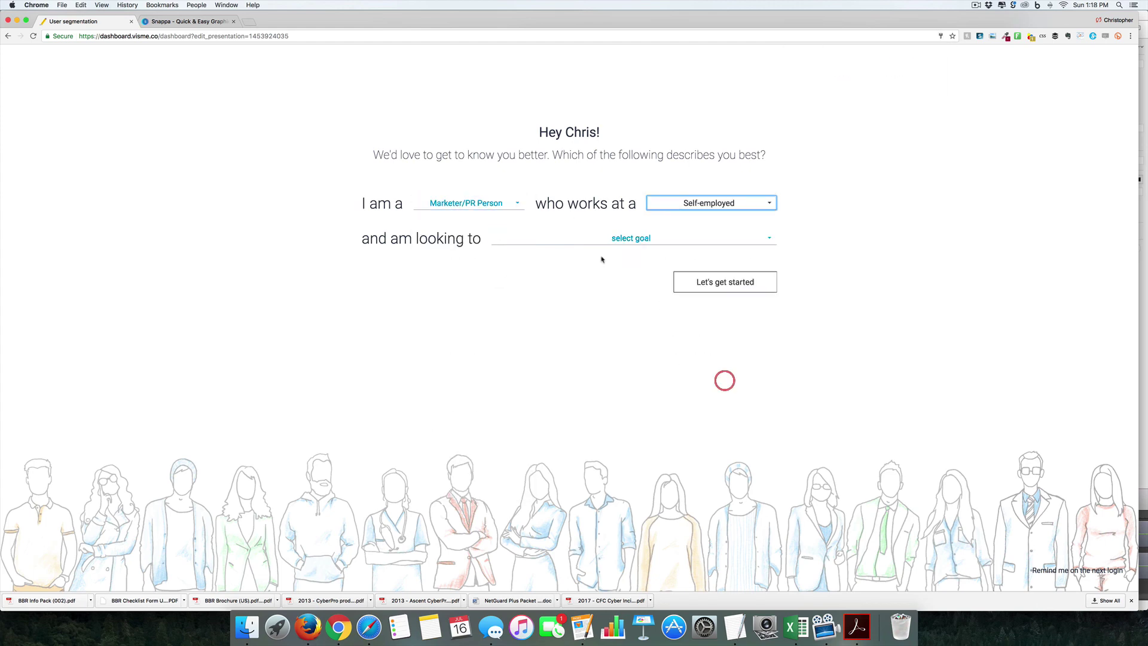
click(629, 239)
click(561, 417)
click(740, 280)
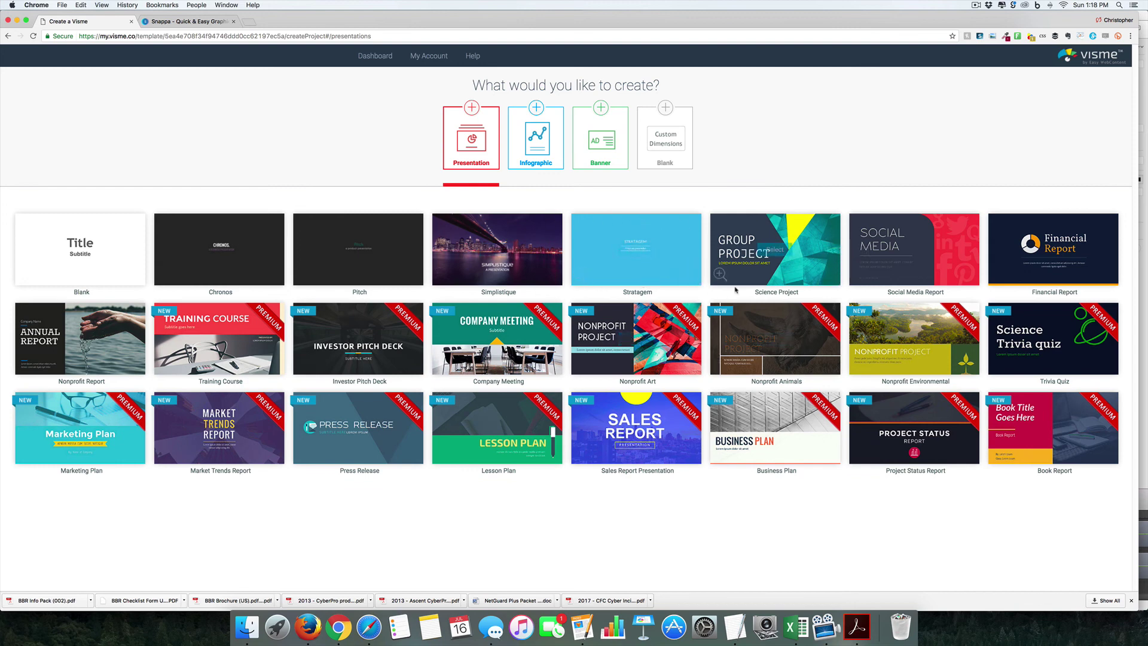
Step: Open the Banner templates and look through the Social Media banner category
mouse_move(598, 273)
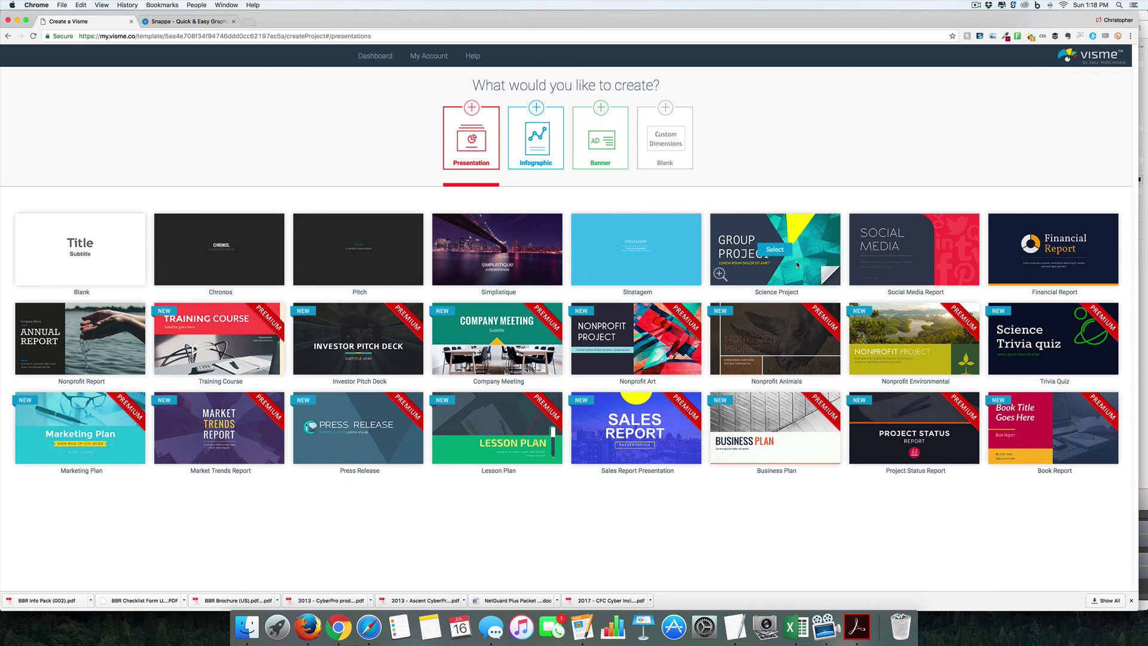
click(603, 142)
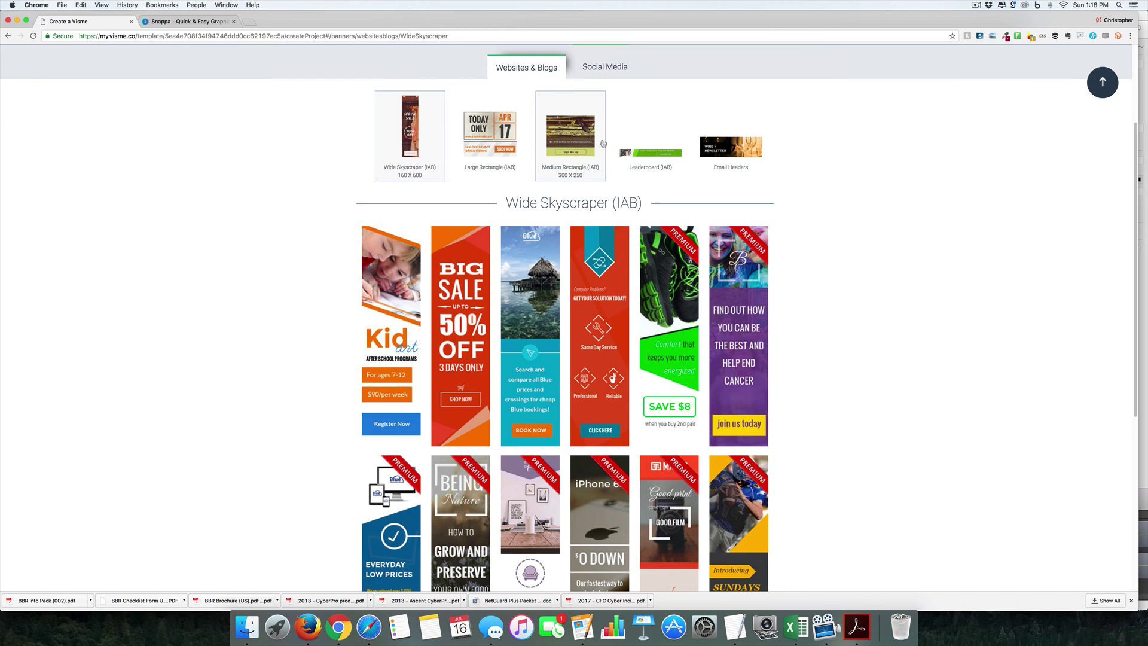
scroll(796, 222, up, 2)
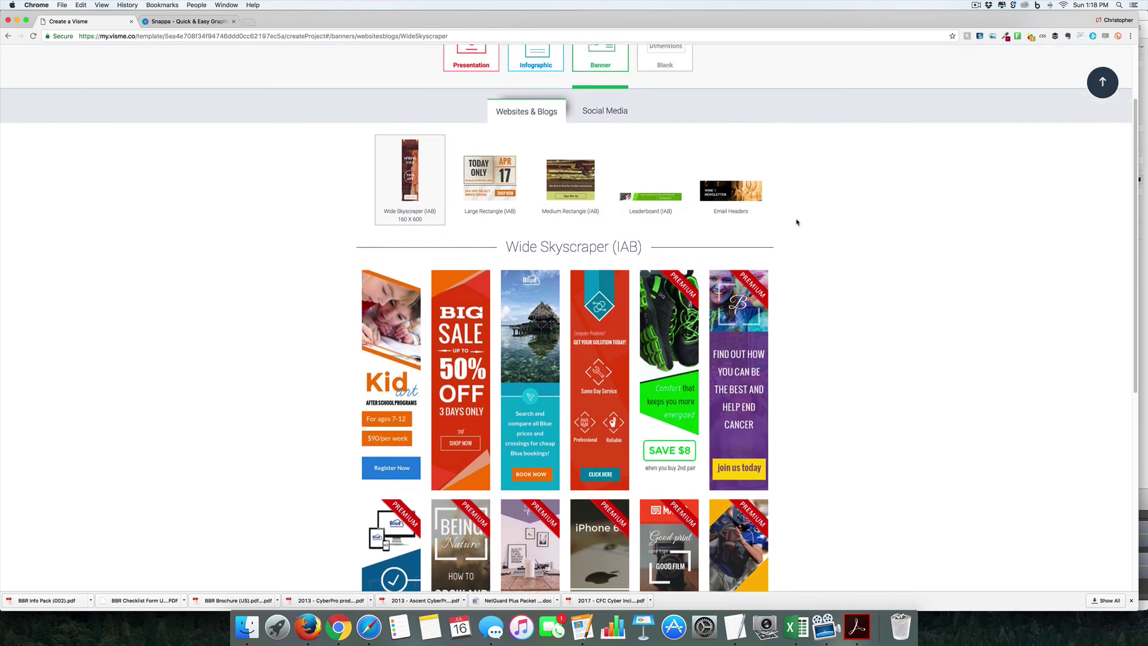
scroll(796, 221, up, 1)
click(605, 142)
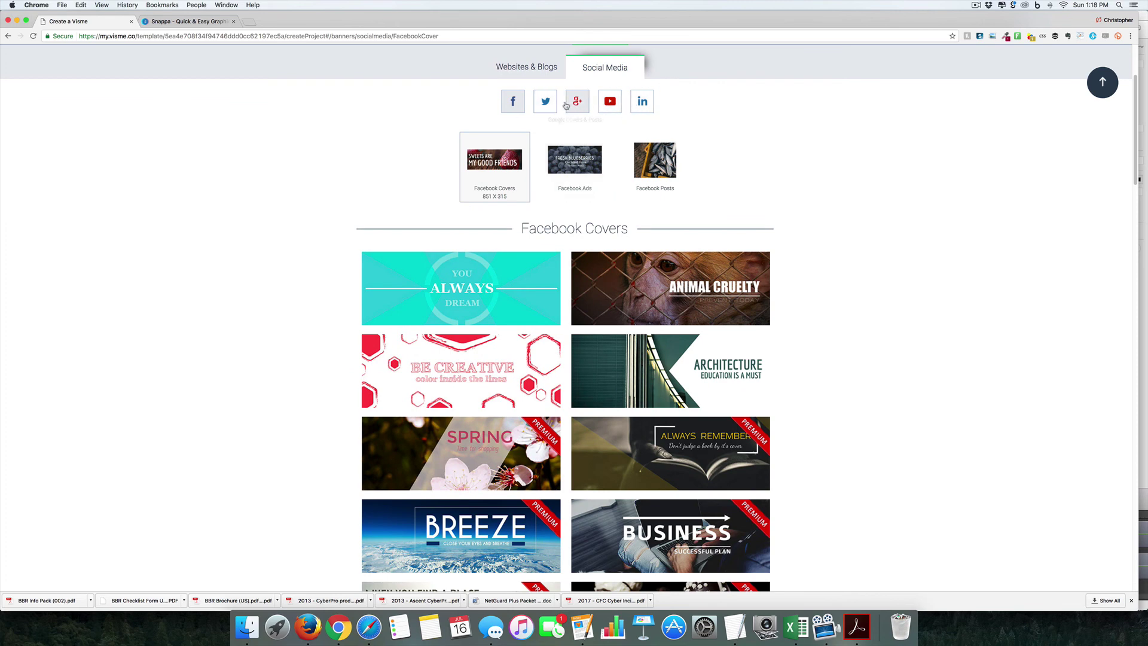
scroll(721, 164, down, 15)
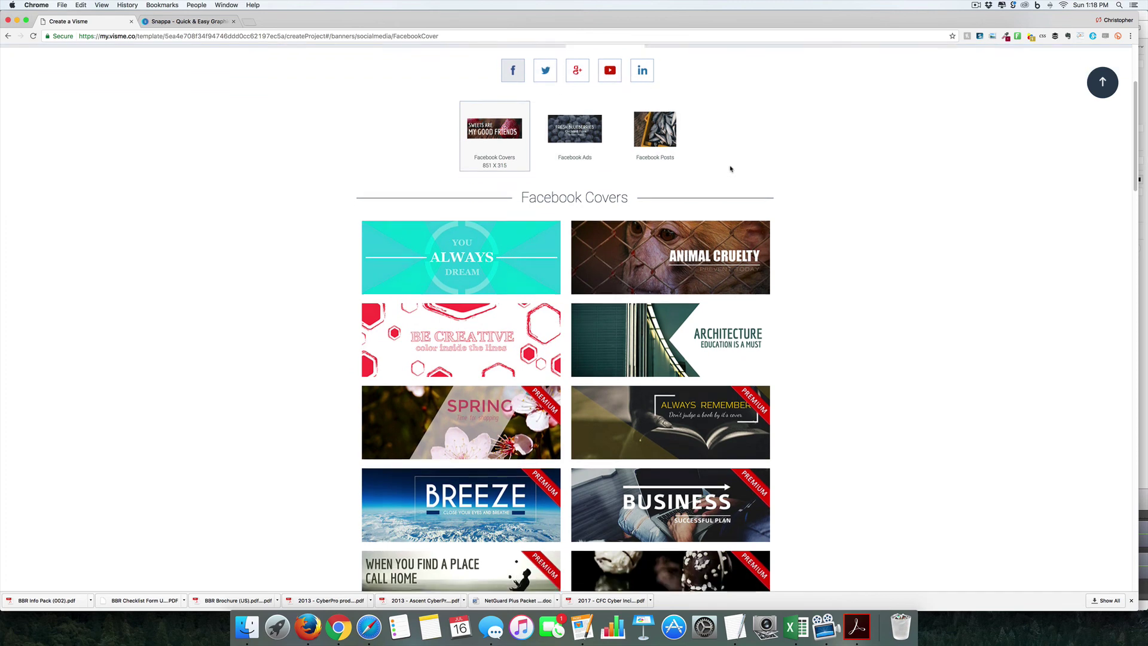
scroll(730, 168, down, 20)
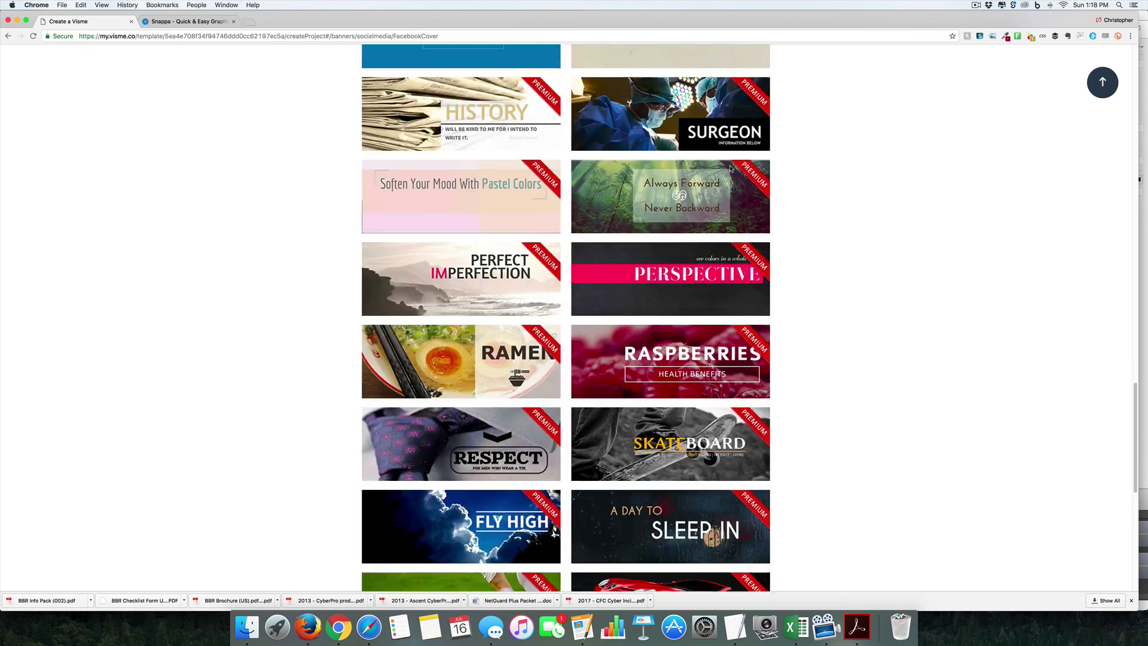
scroll(730, 168, up, 20)
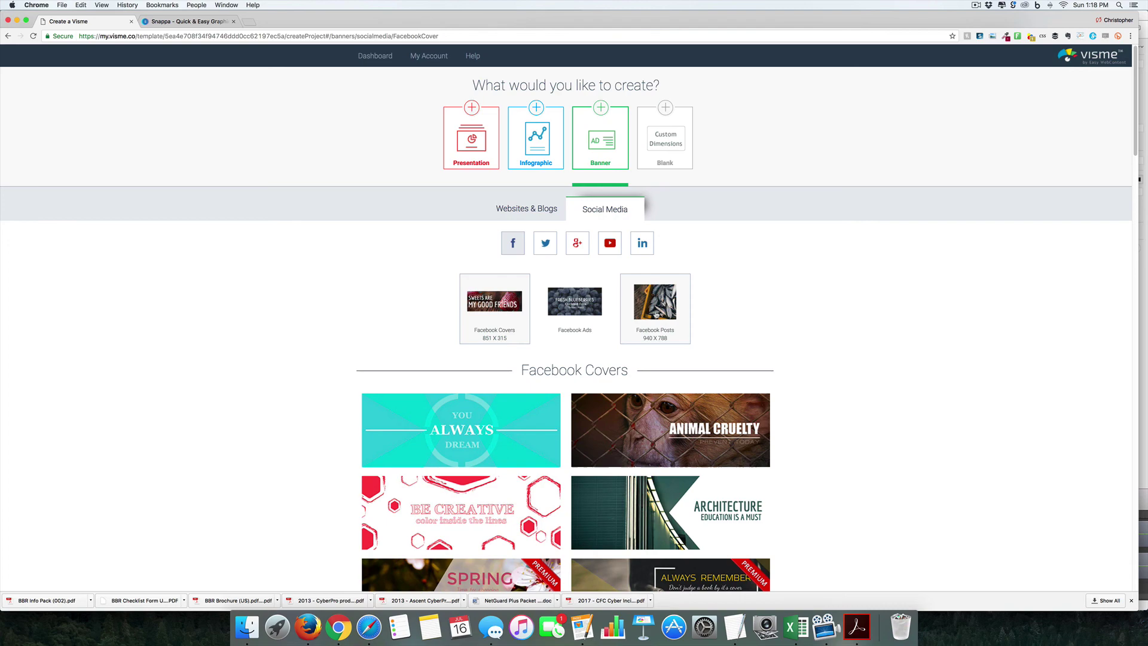
Step: Browse the Twitter, Google+, YouTube and LinkedIn templates, then return to website and blog banners
click(545, 243)
click(579, 105)
click(610, 101)
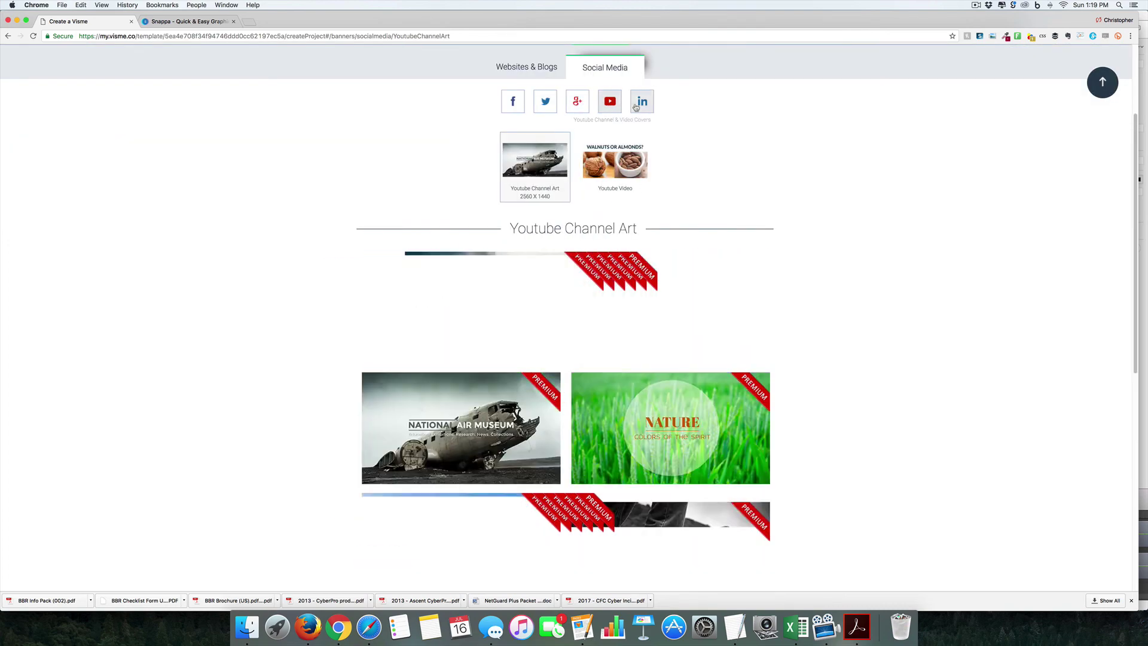
click(642, 101)
click(526, 66)
Step: Create a blank custom-dimension design sized 800 x 800
click(665, 144)
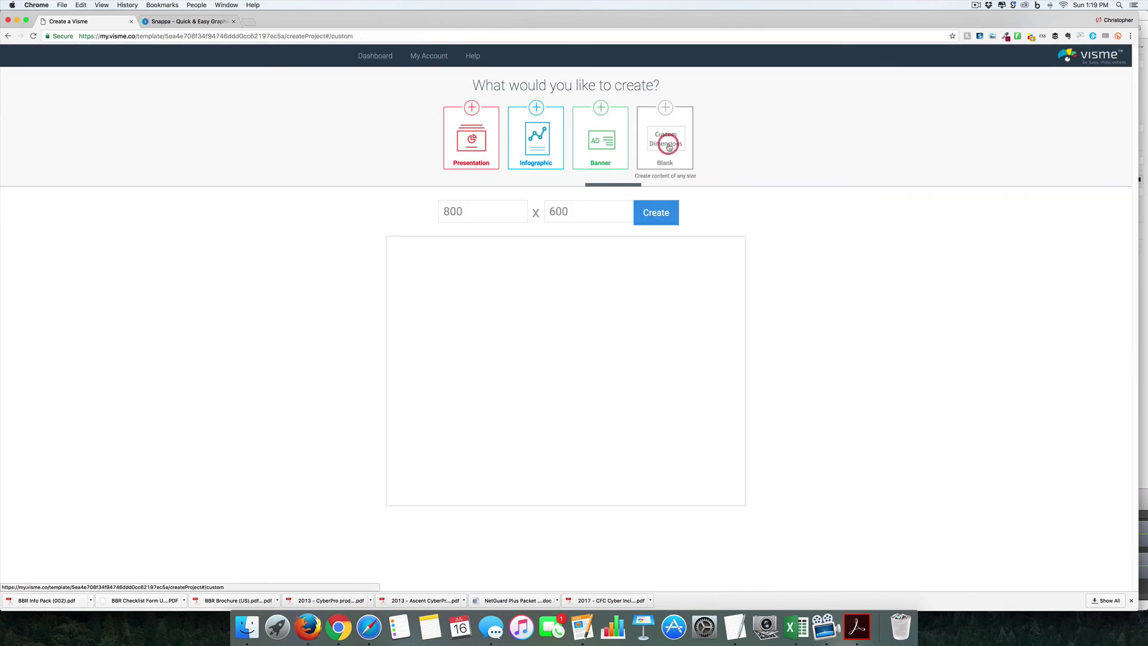
drag(570, 212, 538, 213)
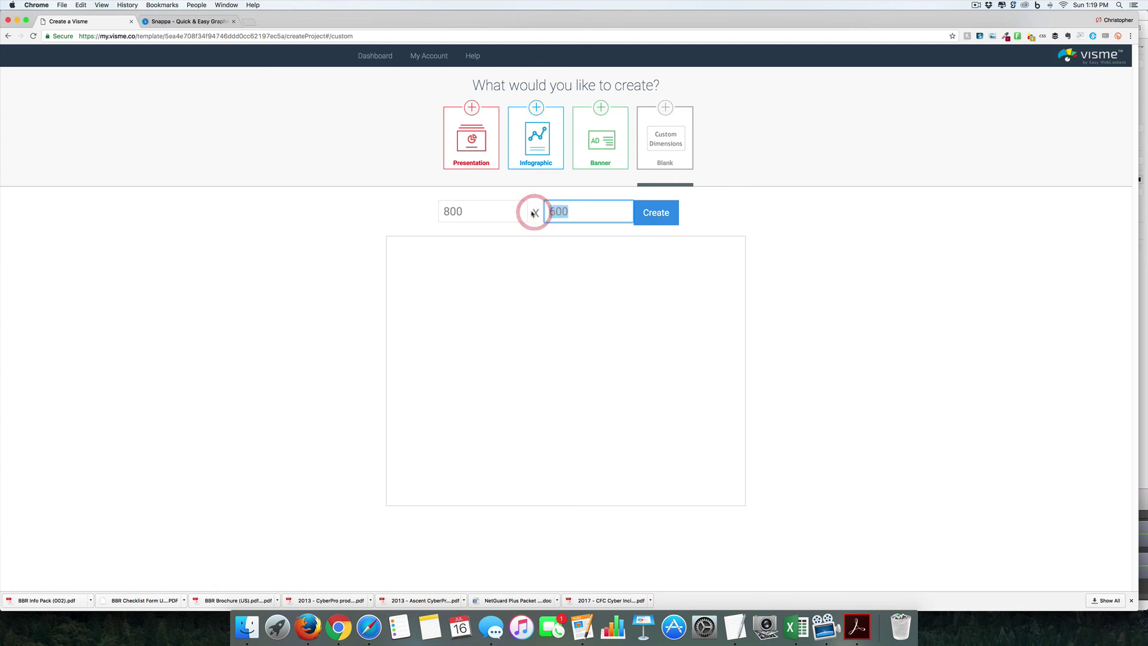
text(800)
click(651, 212)
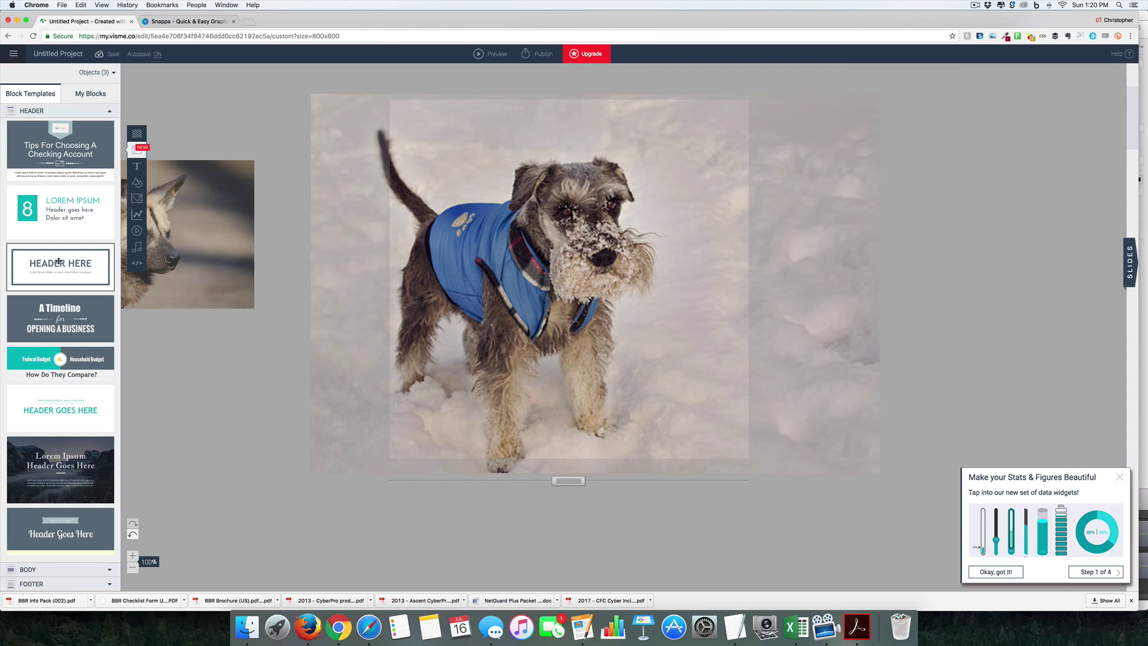
click(140, 169)
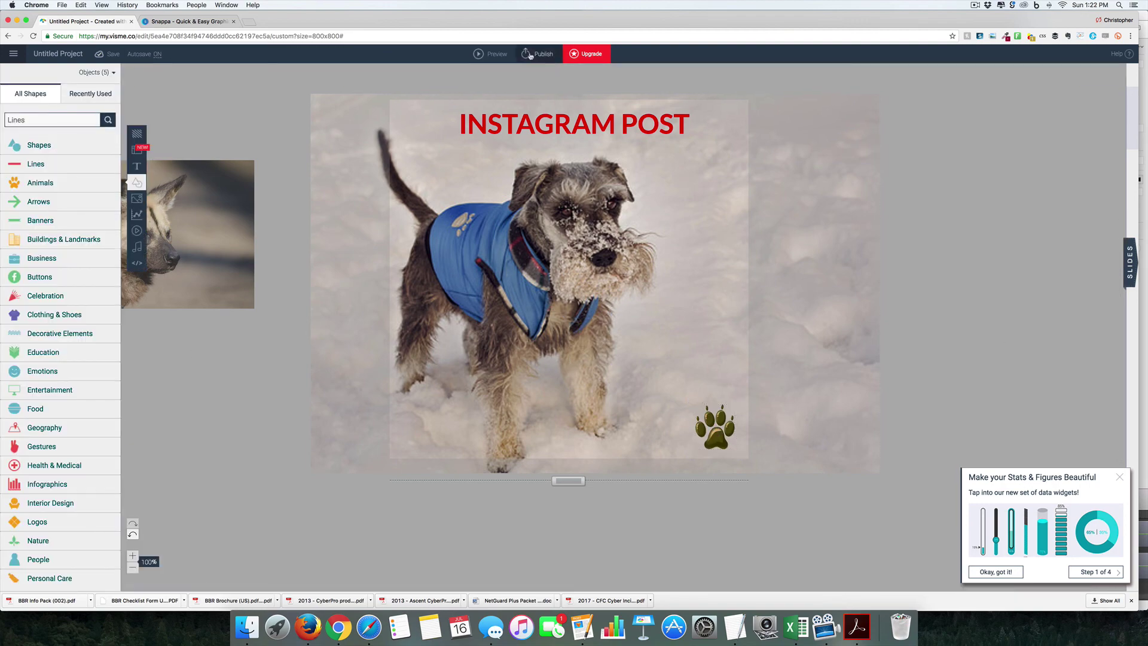
Step: View the published Instagram post in a new tab, then close the Publish panel back in the editor
click(530, 55)
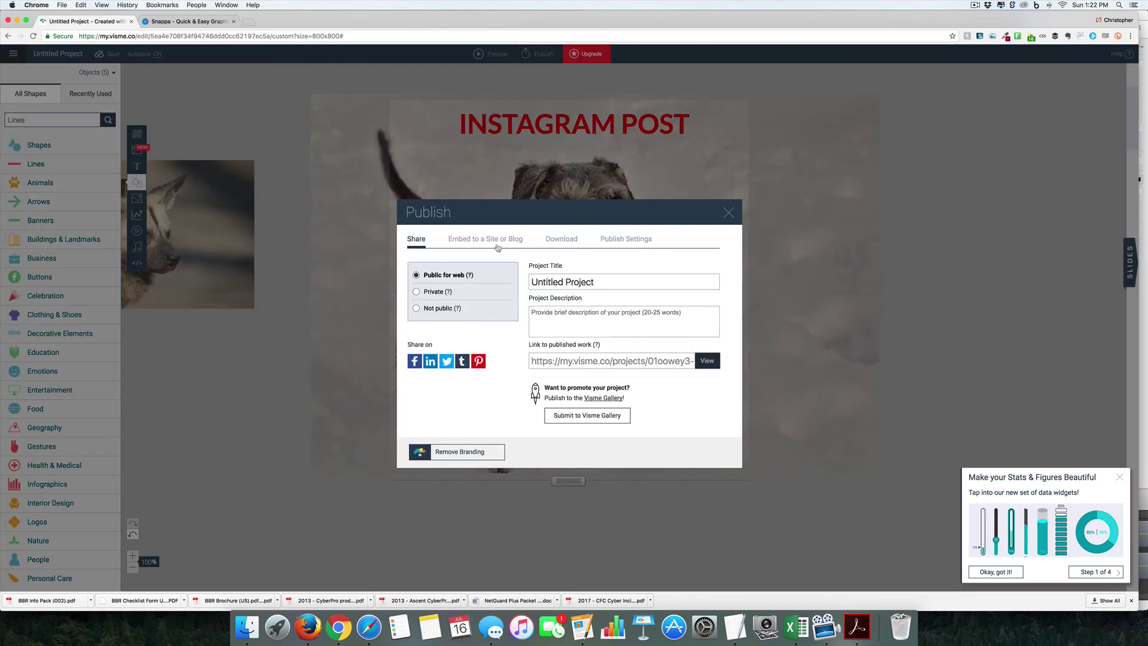
click(709, 359)
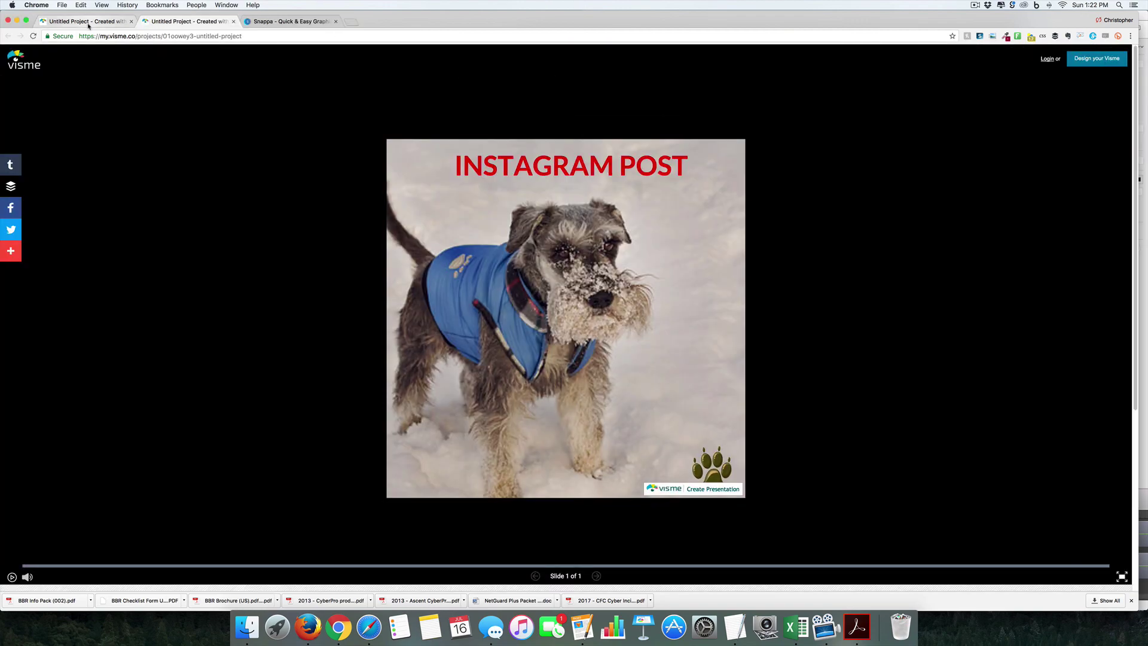
key(ctrl+shift+Tab)
click(729, 214)
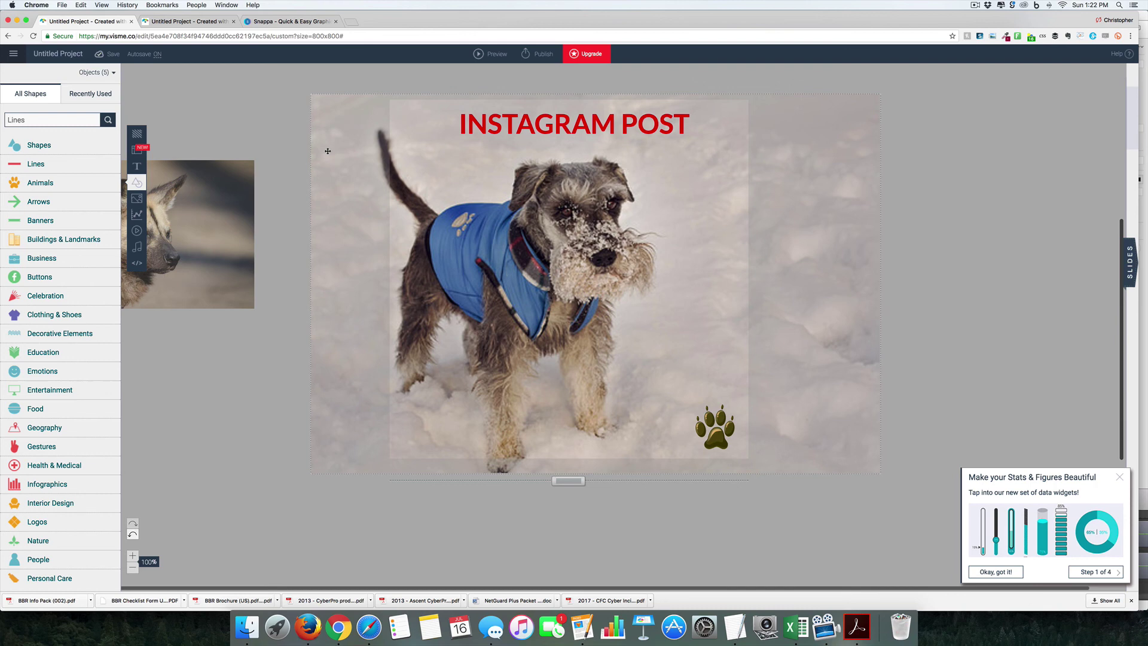
click(13, 54)
mouse_move(13, 55)
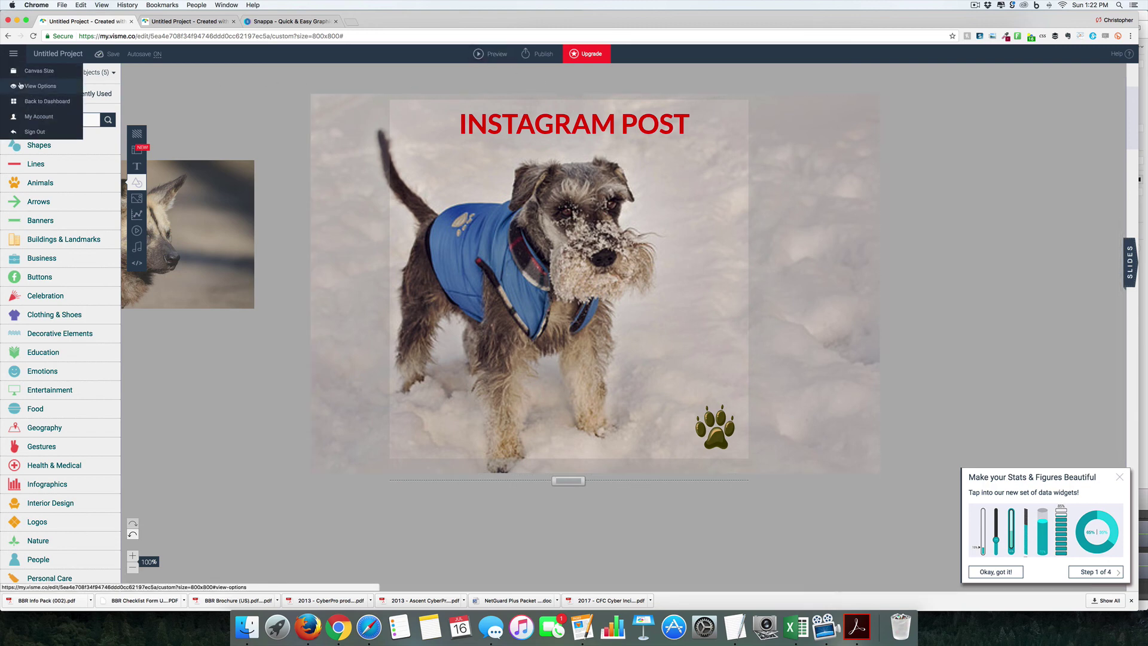
Step: Confirm leaving the editor, then create a new project titled 'YOUTUBE THUMB'
click(46, 102)
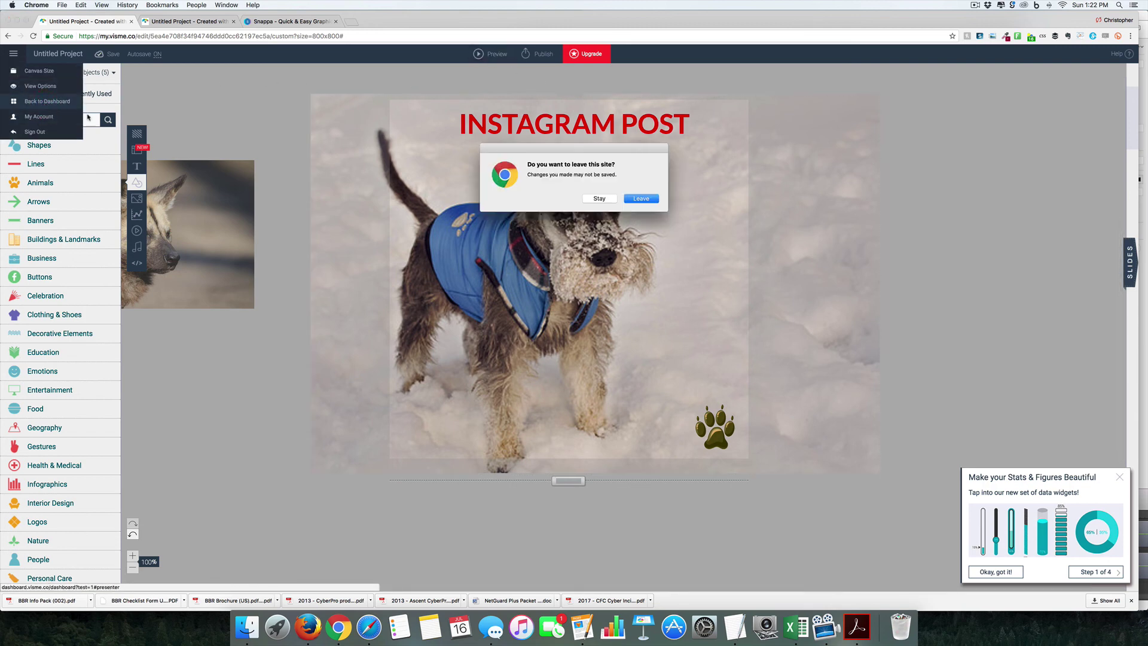
click(645, 199)
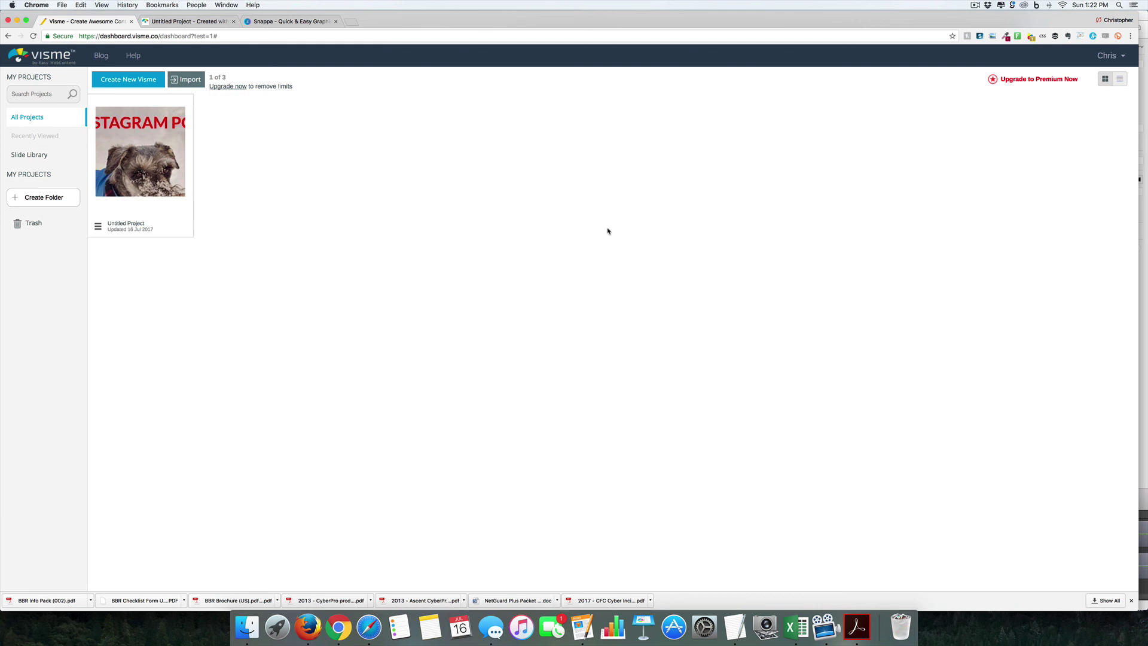
click(133, 83)
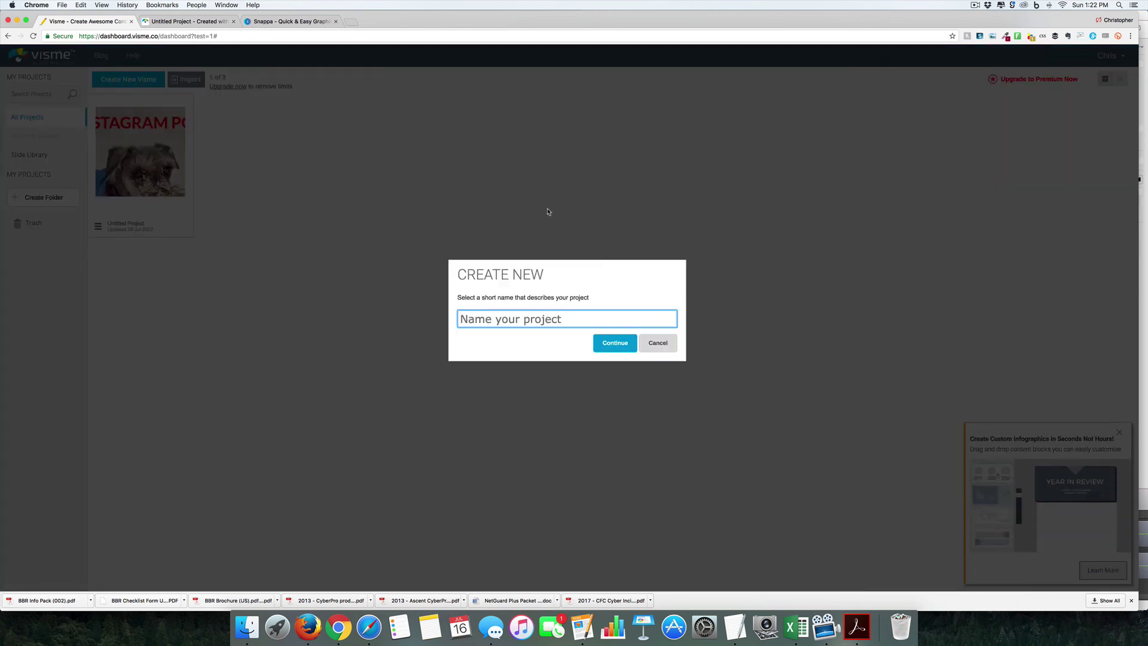
text(YOUTUBE)
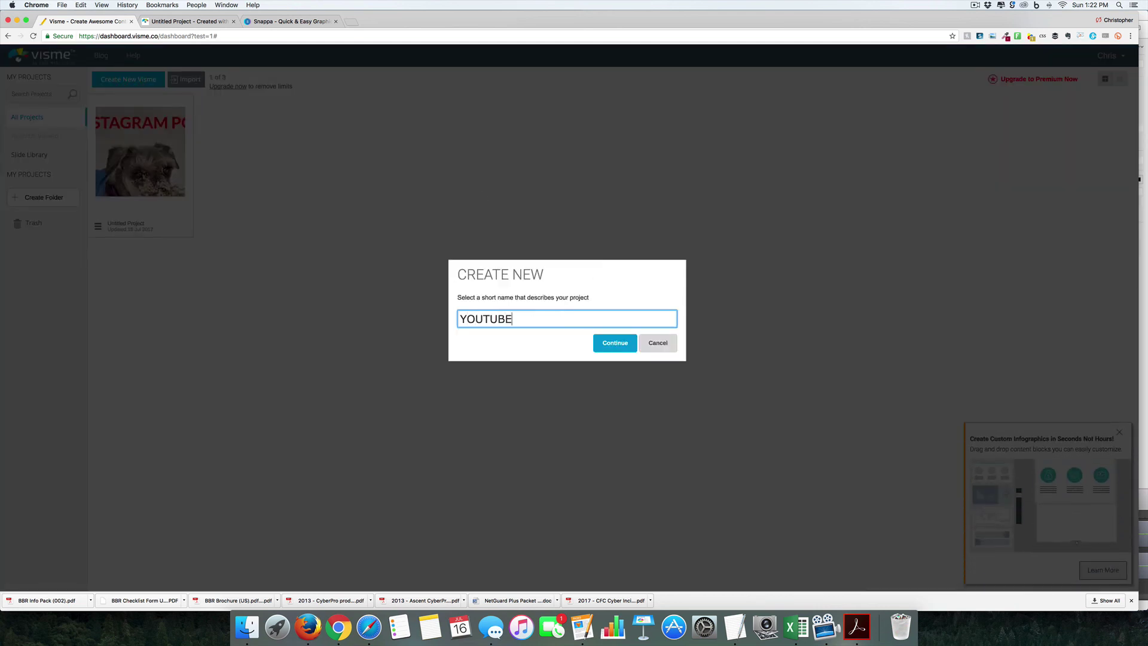
text( THUMB)
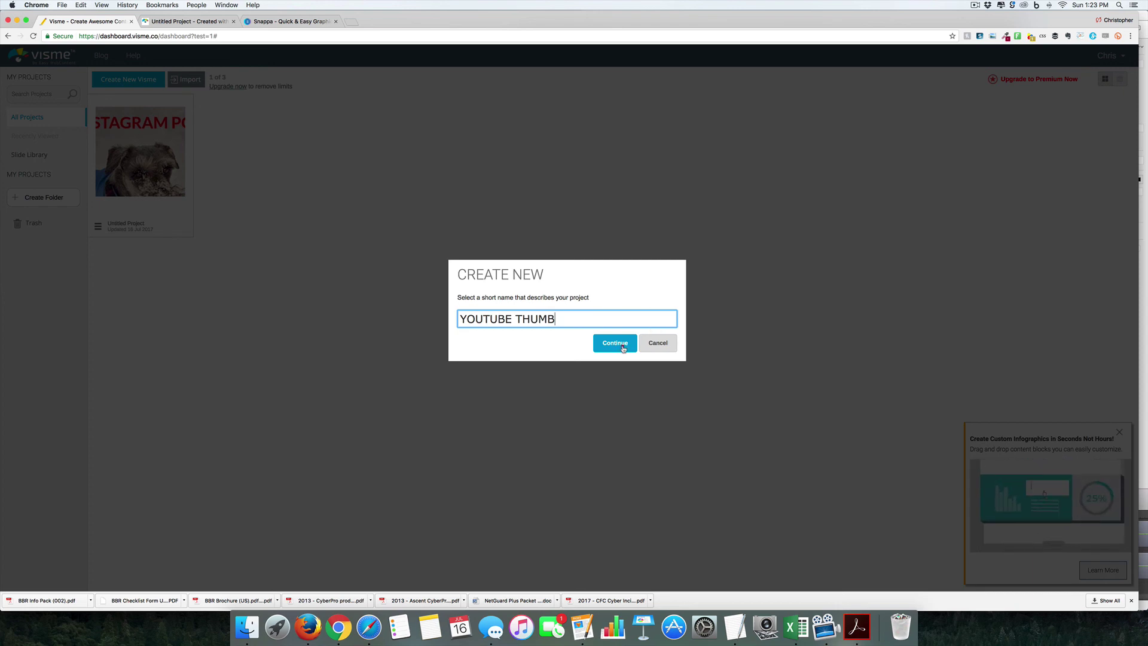
click(623, 349)
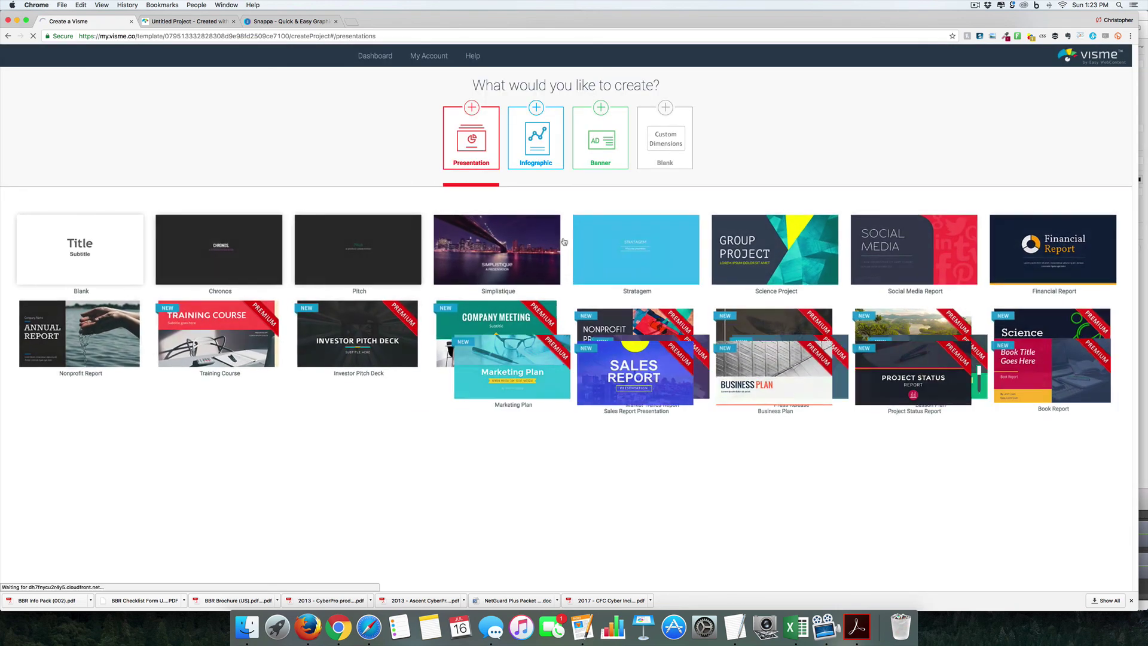
Step: Go to Banner > Social Media > YouTube video 1280x720 templates and use '10 Minutes Breakfast'
click(600, 141)
scroll(611, 232, down, 5)
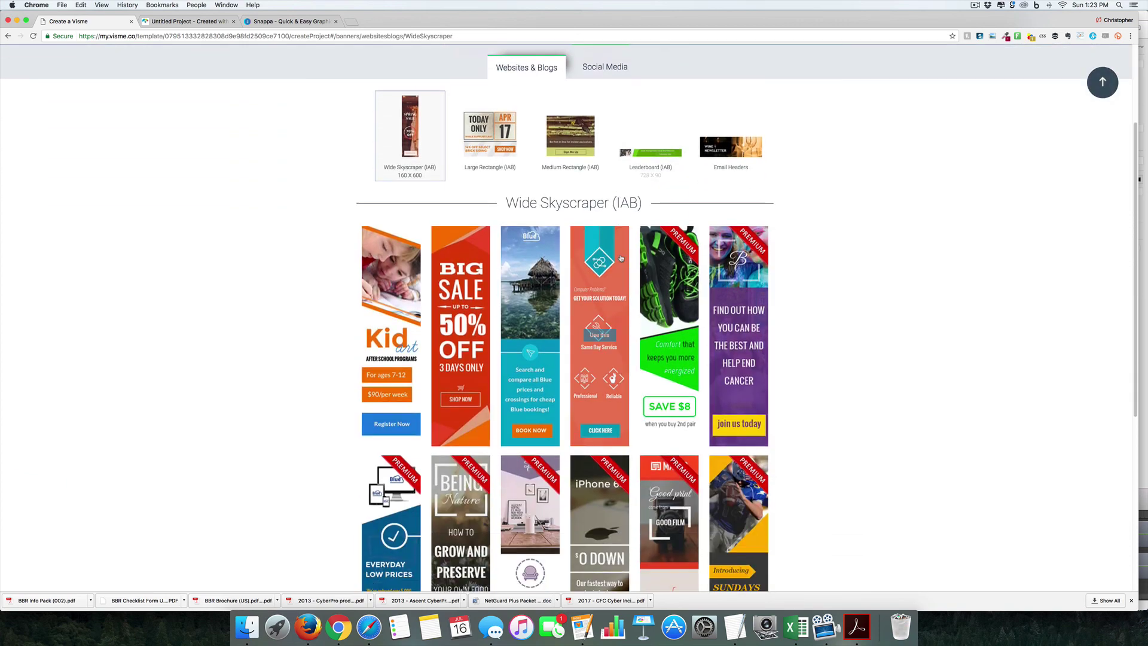
click(596, 68)
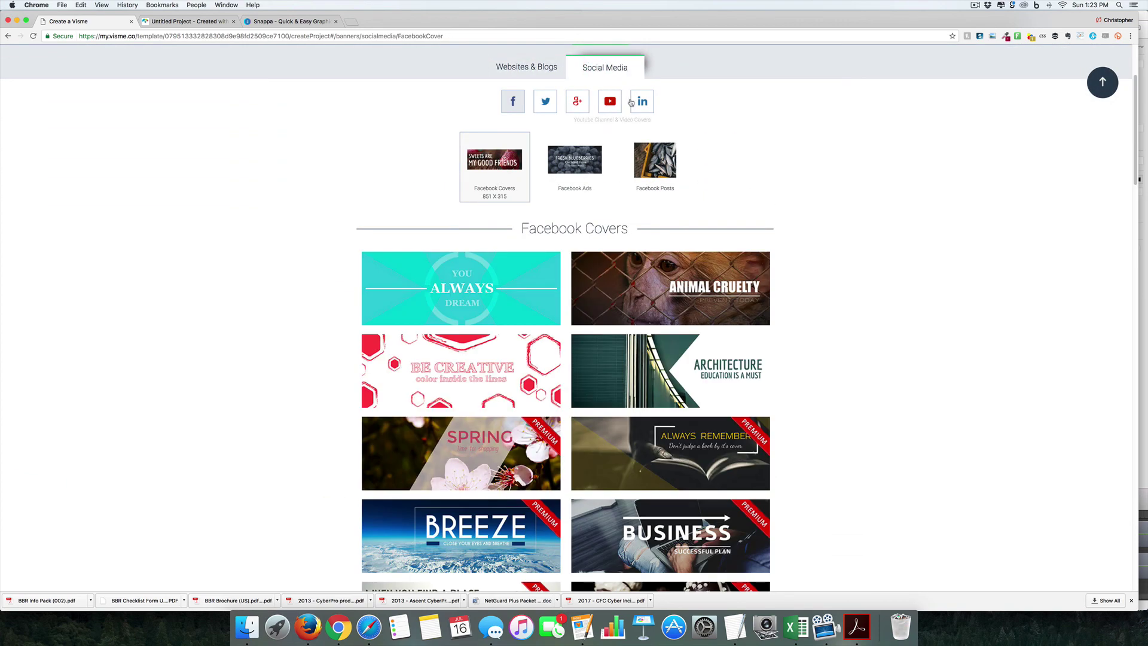
click(609, 107)
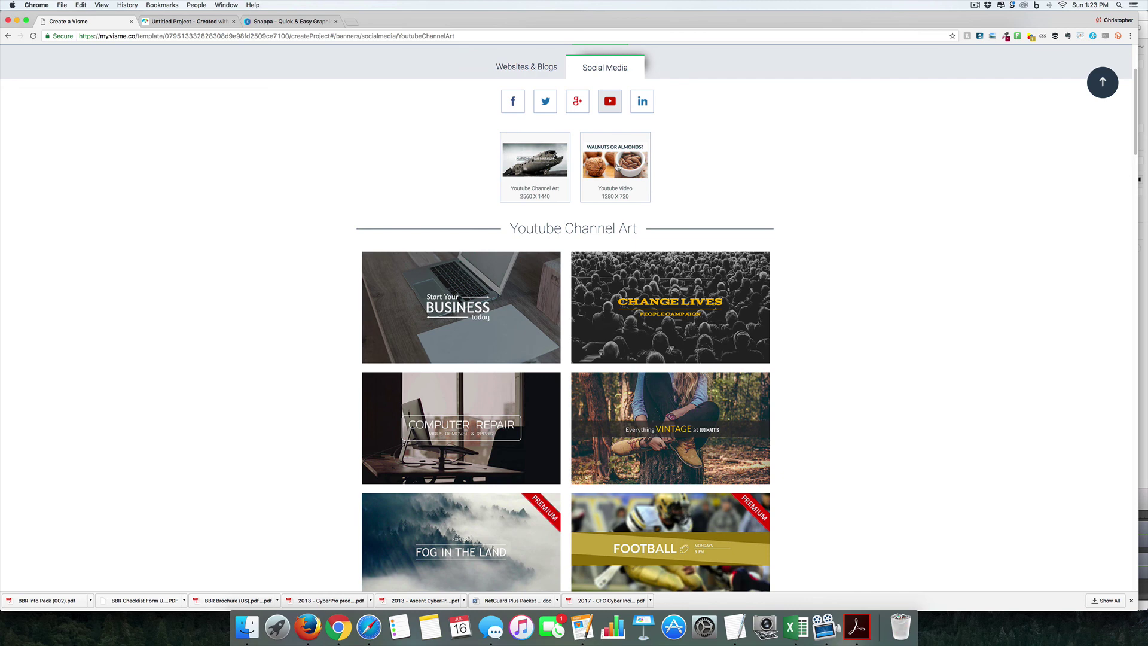
click(616, 169)
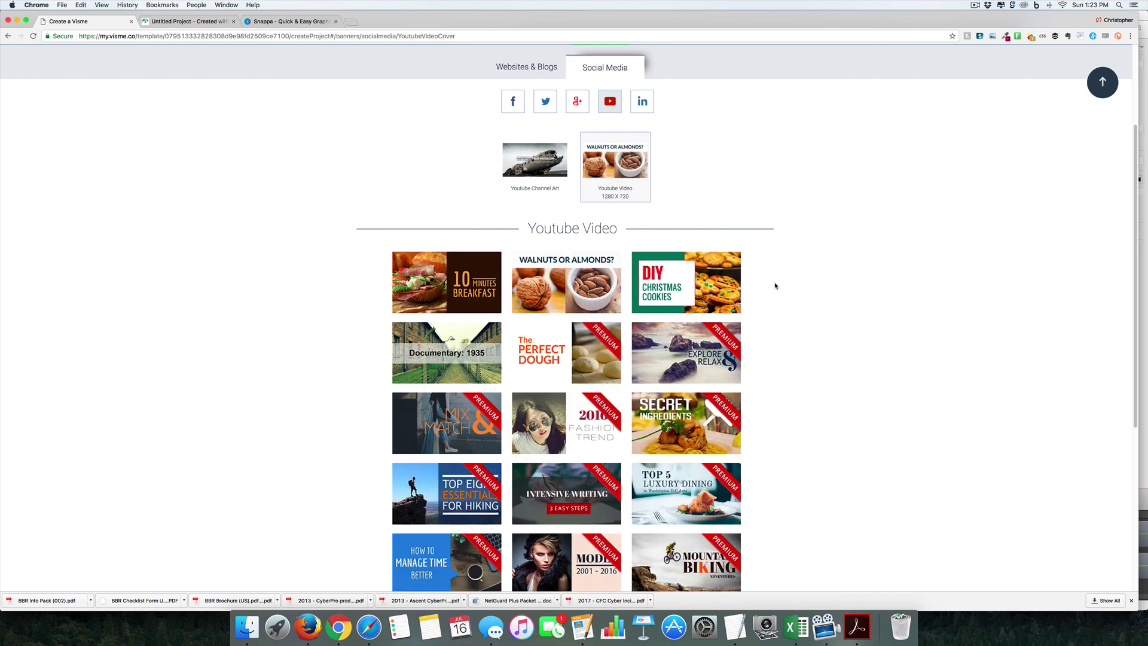
mouse_move(568, 359)
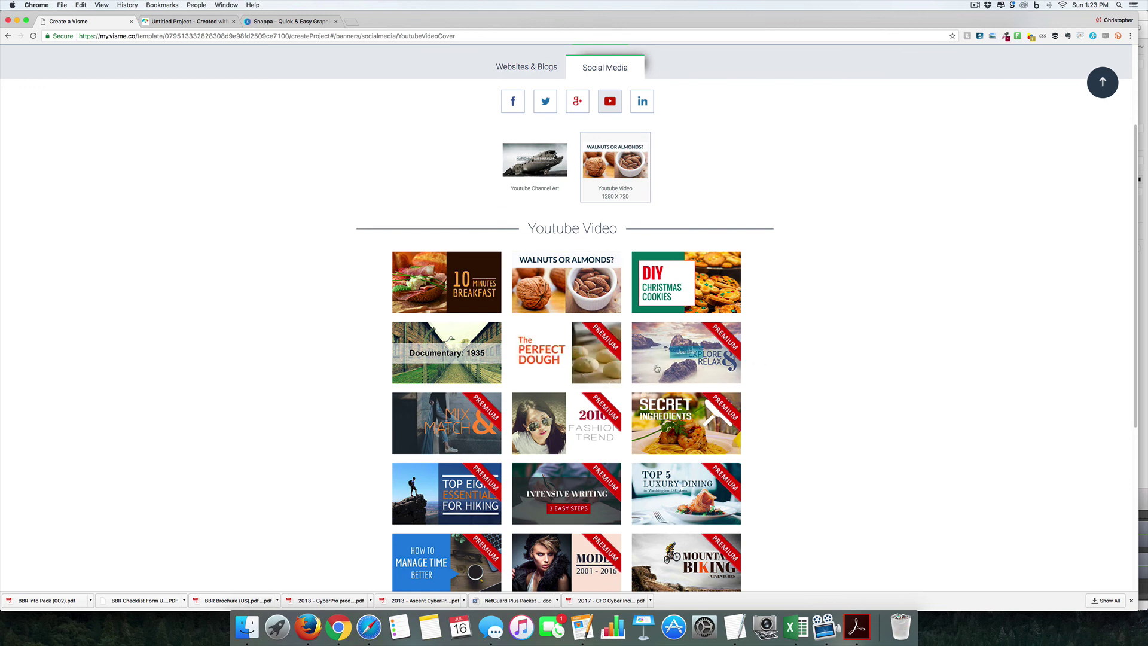
mouse_move(453, 354)
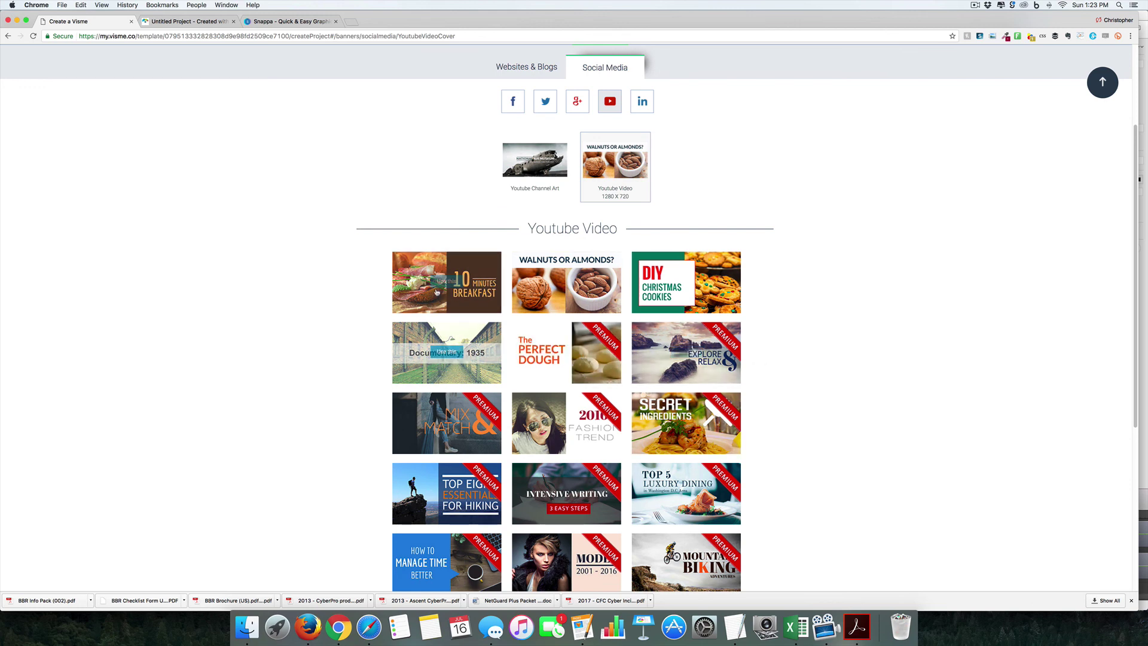
click(446, 281)
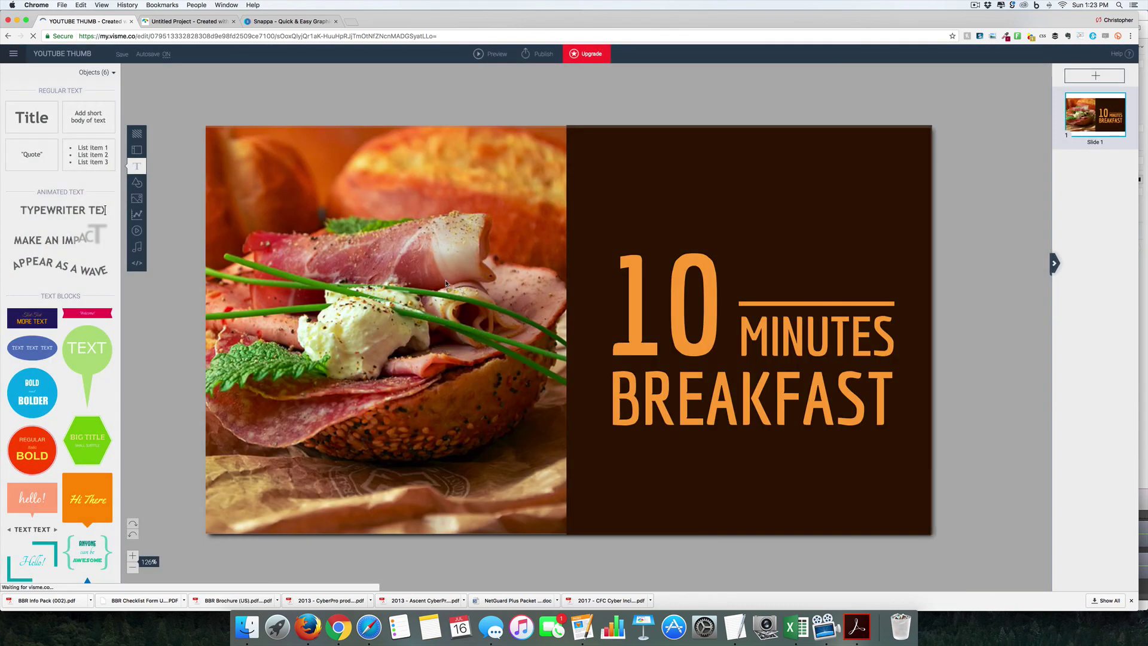
Step: Replace 'MINUTES' with 'YOUTUBE THUMBNAIL' and '10' with 'TEST', moving TEST to the panel's top
double_click(663, 302)
double_click(792, 335)
text(YOUTUBE THUMBNAIL)
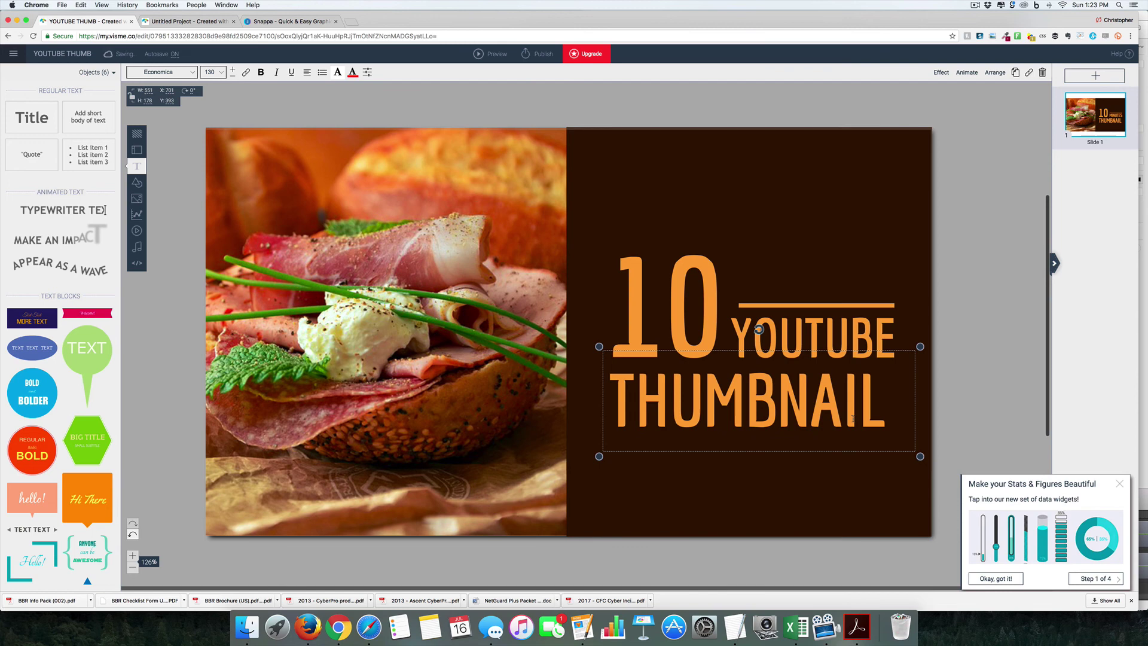
double_click(665, 305)
text(TEST)
drag(754, 405, 705, 192)
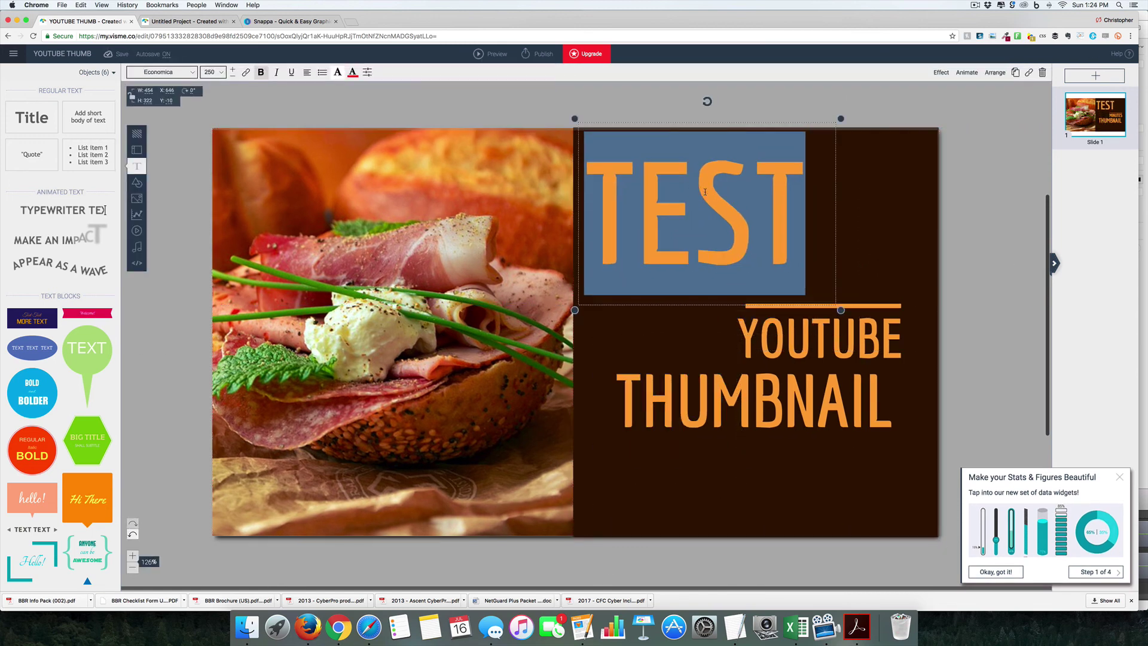
click(425, 310)
Step: Try replacing the food photo with a Desktop screenshot and dismiss the over-5 MB error
right_click(308, 244)
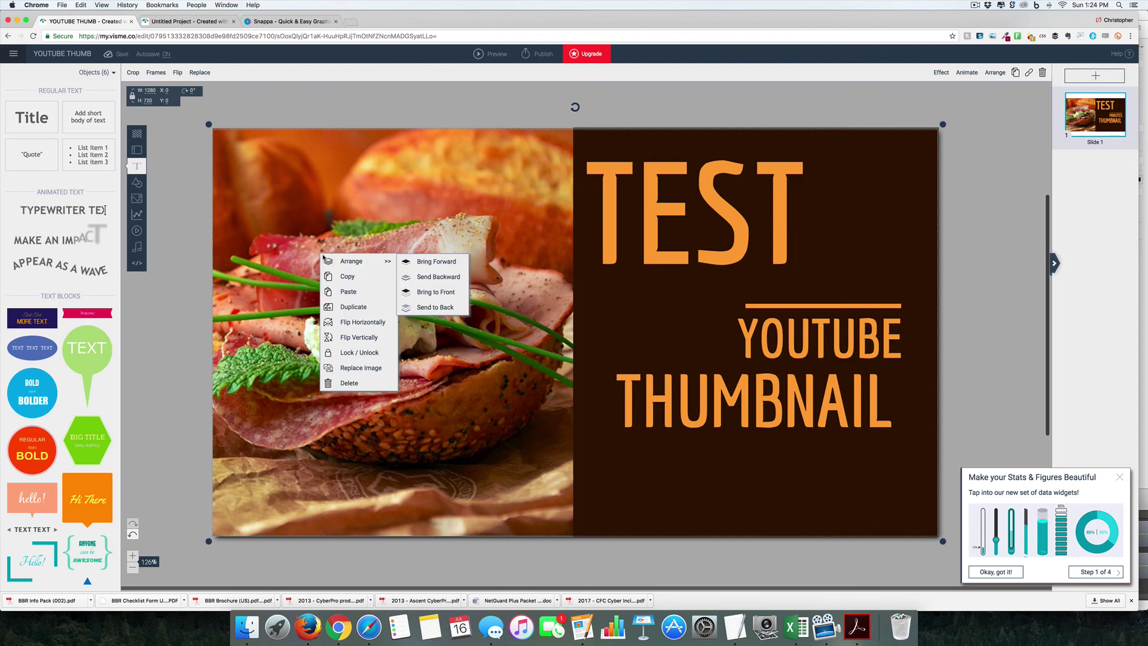
click(361, 372)
scroll(568, 172, down, 3)
click(532, 149)
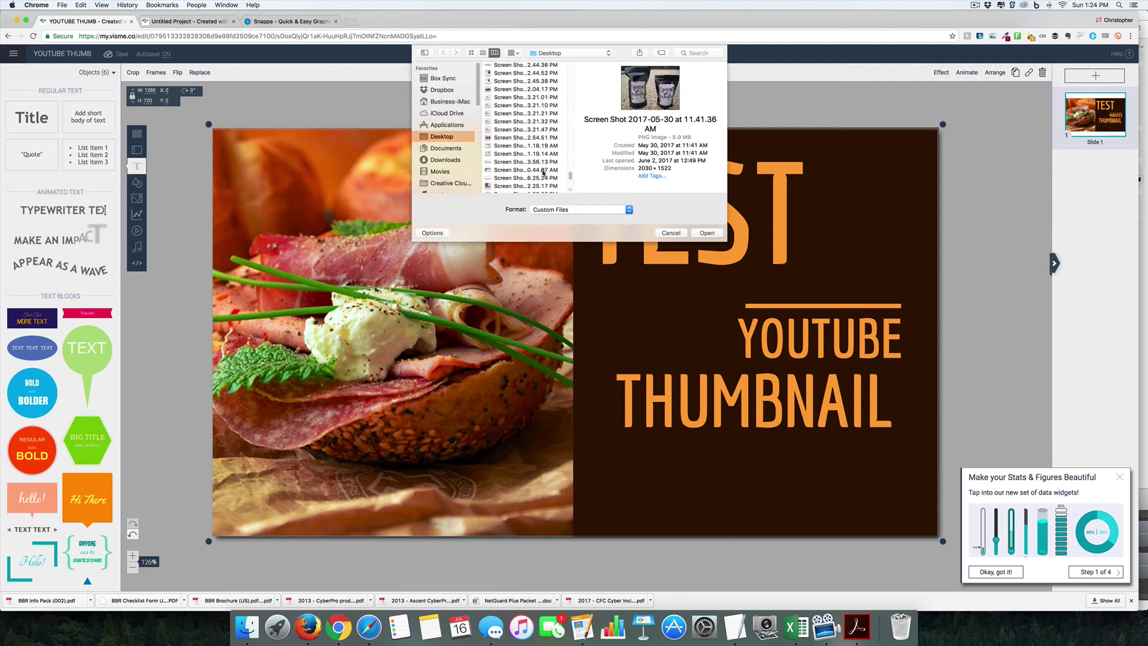
scroll(534, 156, down, 2)
click(526, 89)
click(529, 114)
click(529, 114)
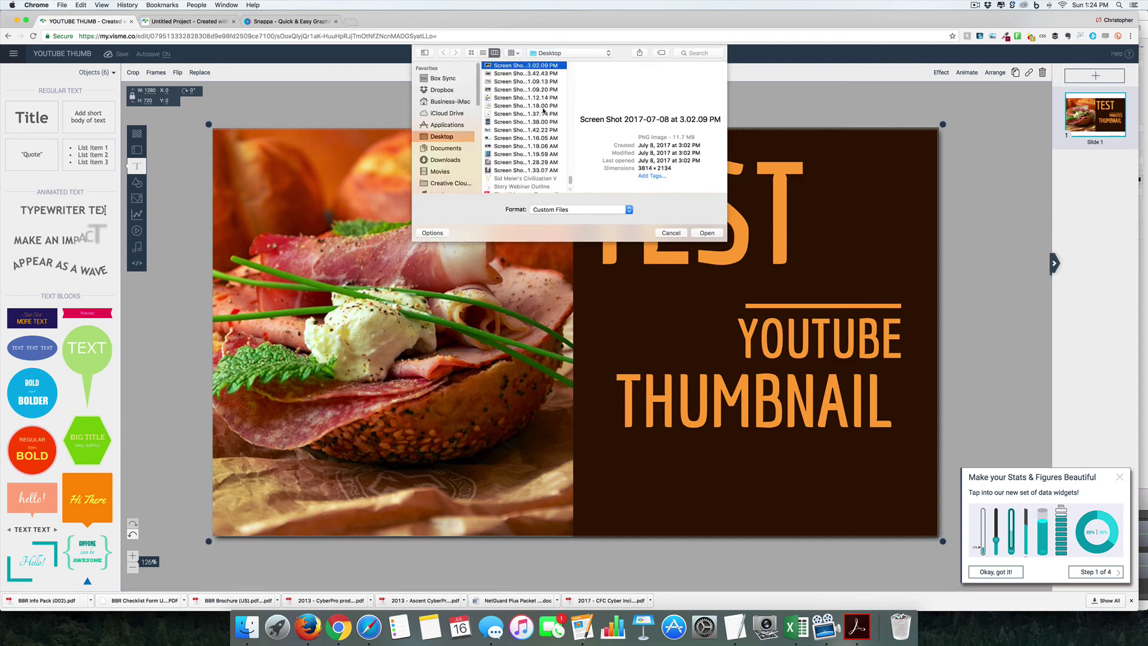
click(707, 233)
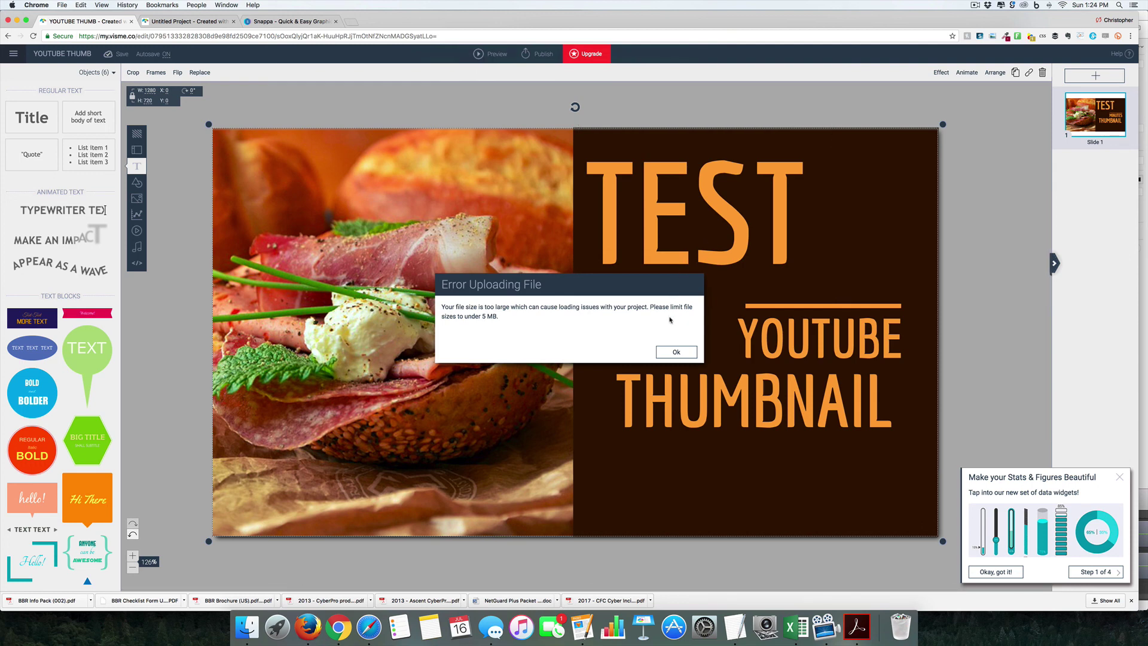
click(675, 353)
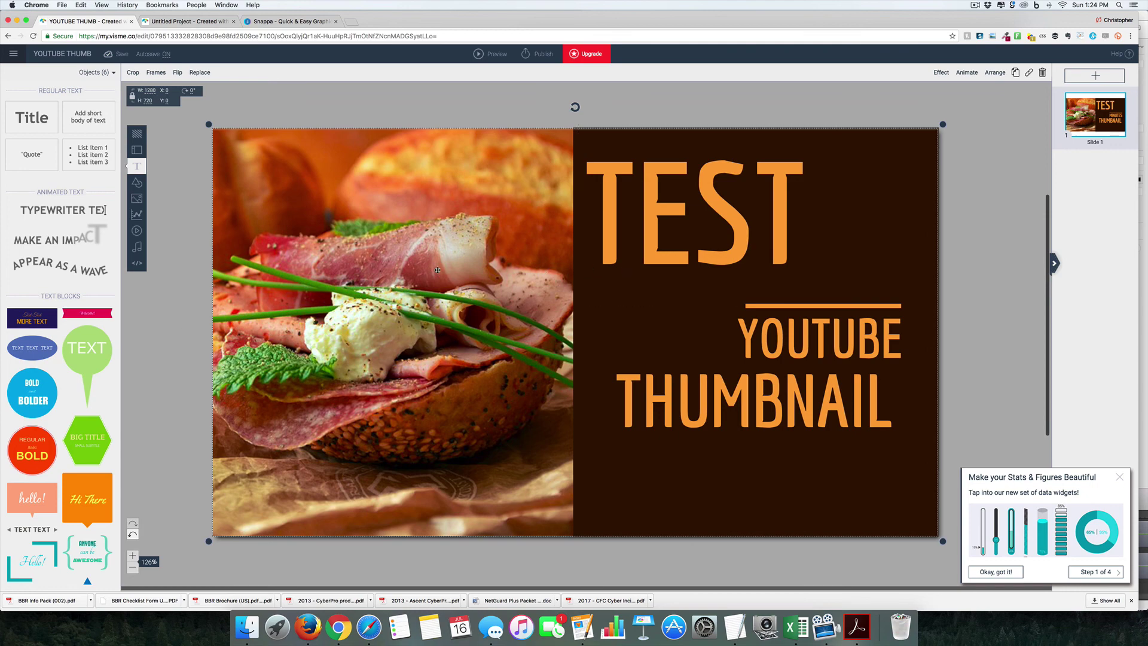
Step: Search free images for 'SUCCESS' and stretch the harbour photo across the slide
click(136, 198)
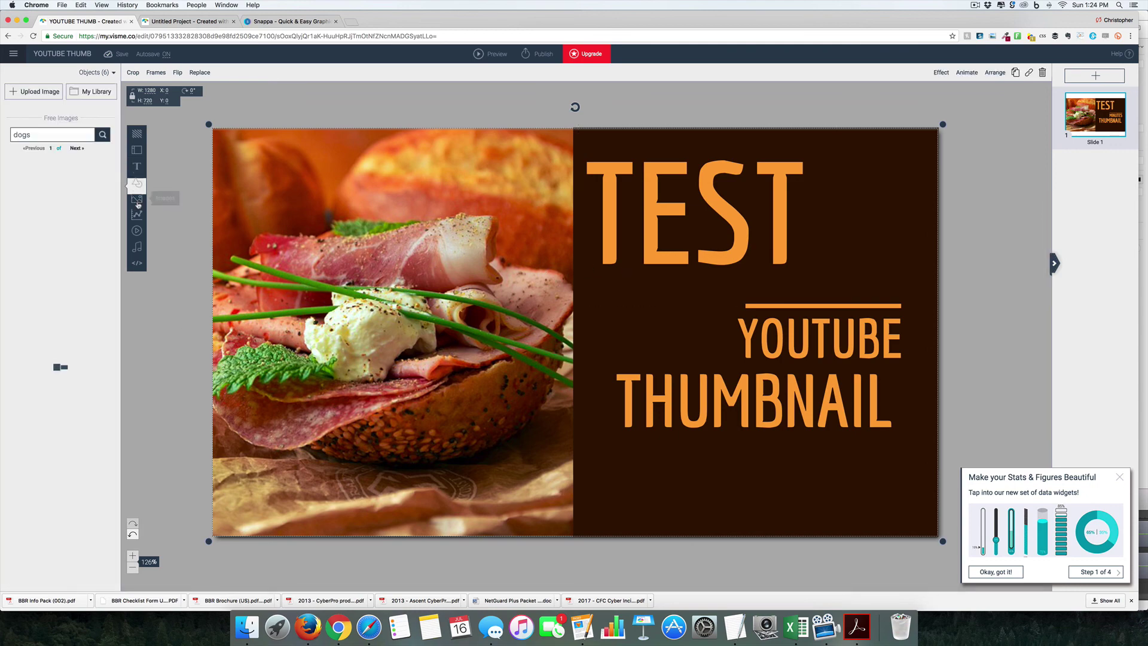
double_click(58, 134)
text(SUCCESS)
key(Return)
click(34, 285)
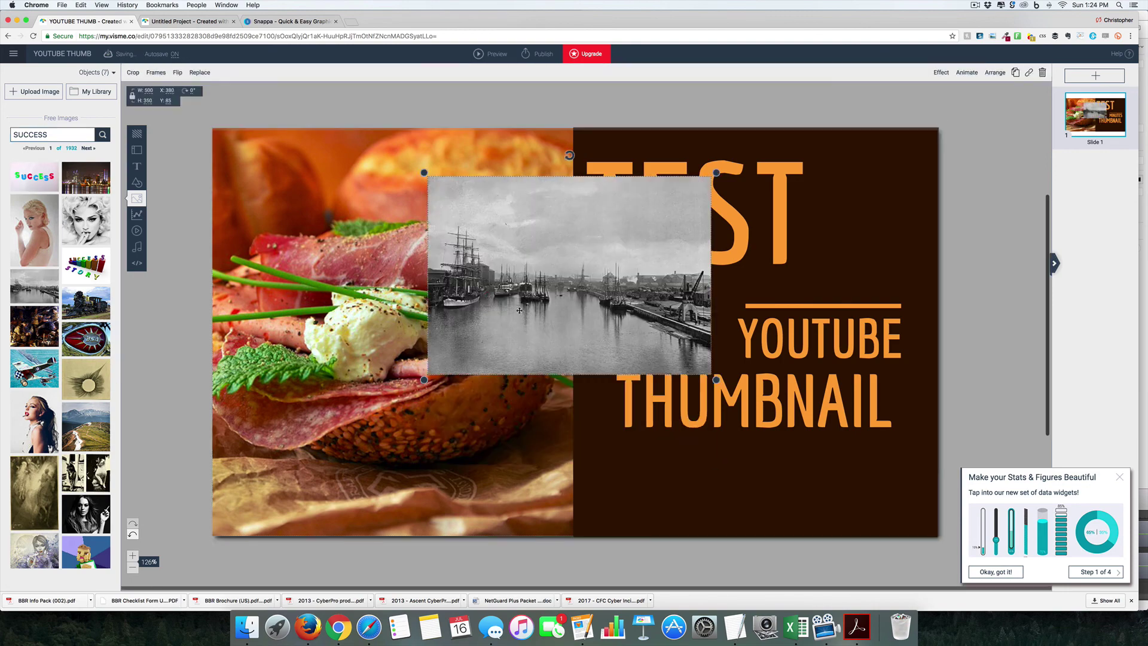
drag(520, 310, 324, 265)
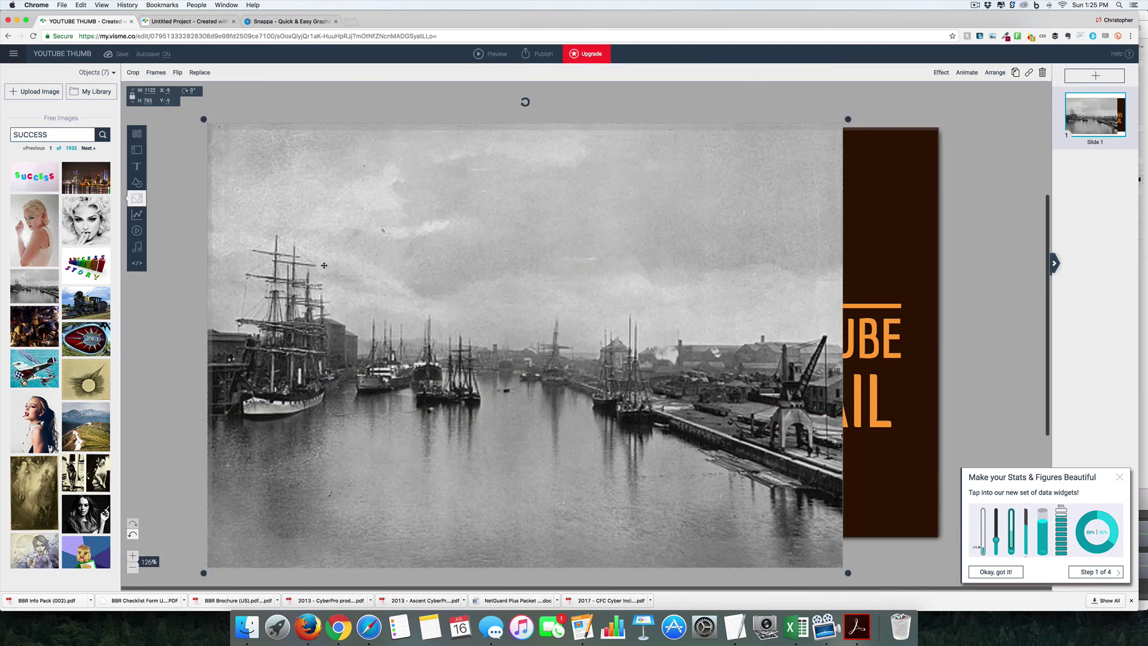
Step: Send the harbour photo backward behind the title panel and preview the thumbnail
right_click(324, 264)
click(448, 317)
click(999, 348)
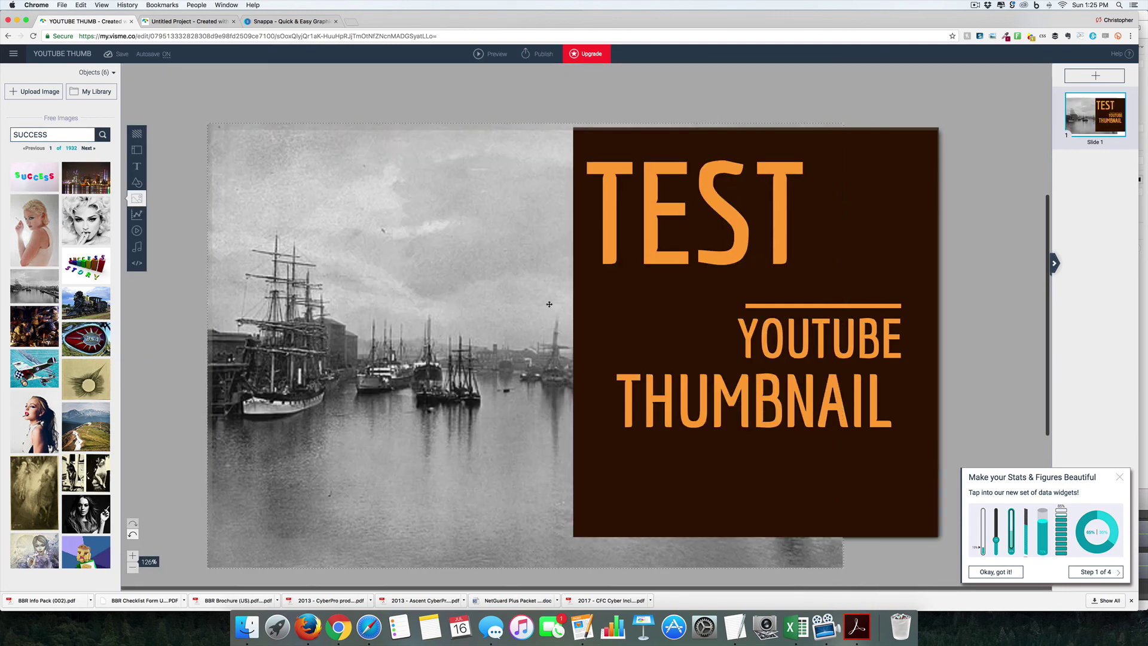
click(488, 53)
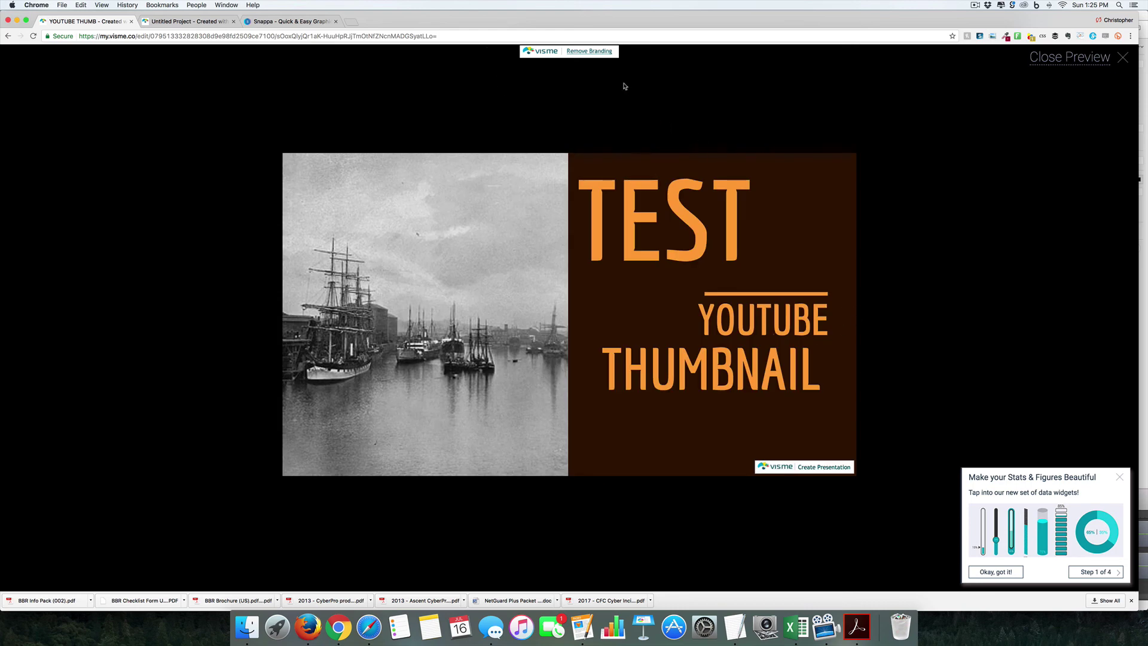
Step: Close the preview and add two more copies of the 10 Minutes Breakfast slide
click(1085, 57)
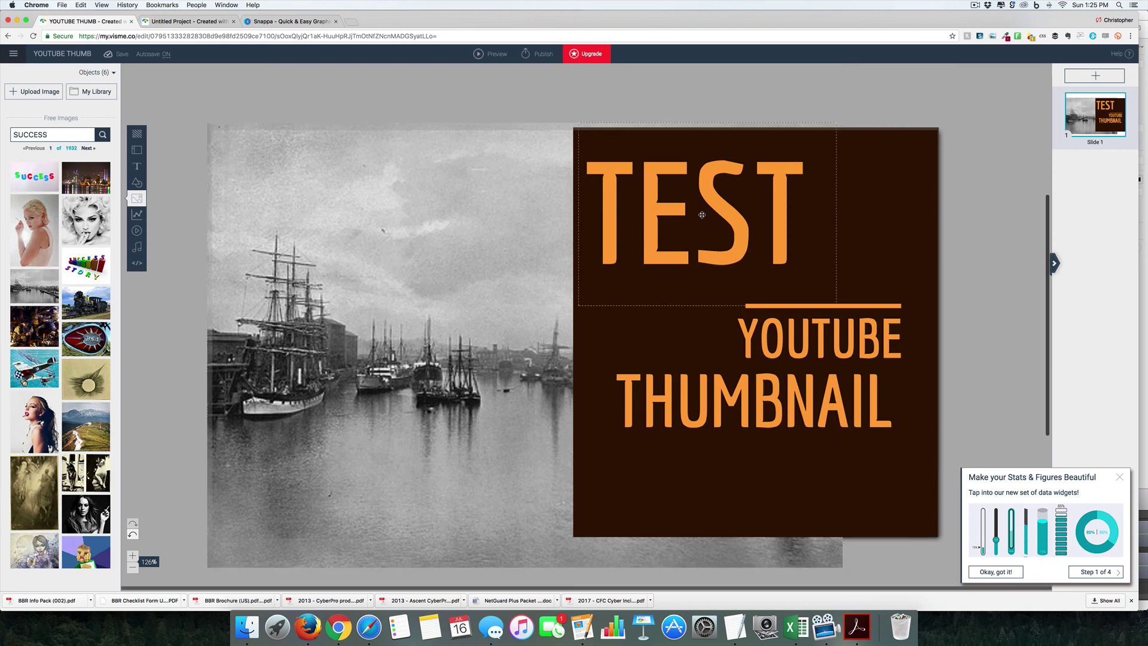
click(1095, 76)
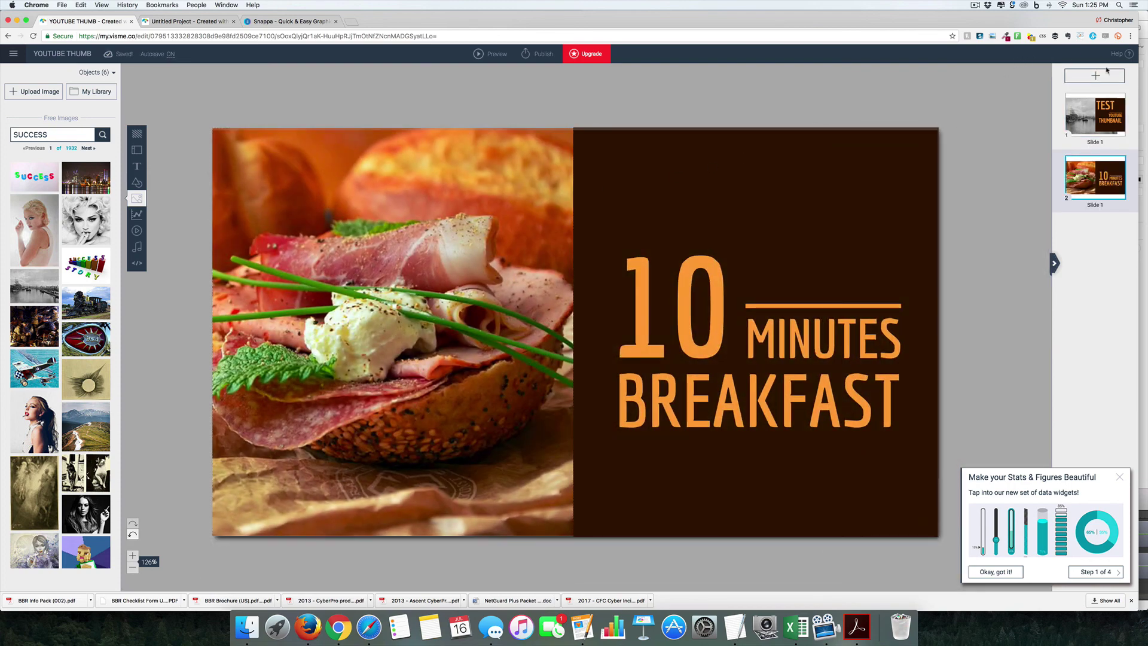
click(1100, 74)
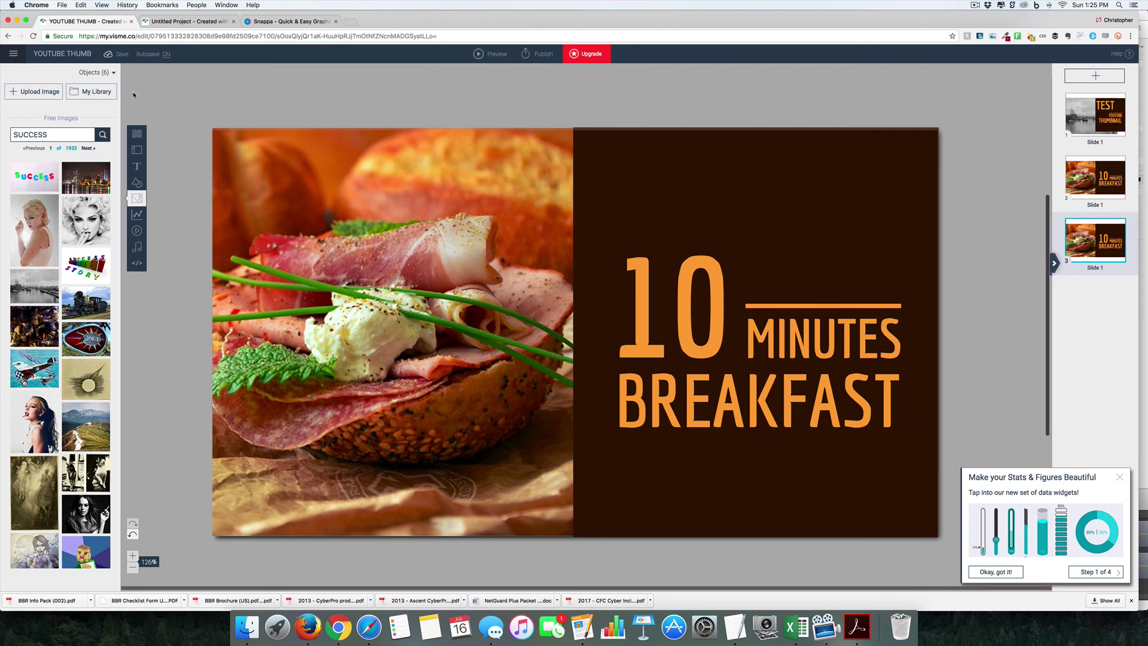
click(17, 59)
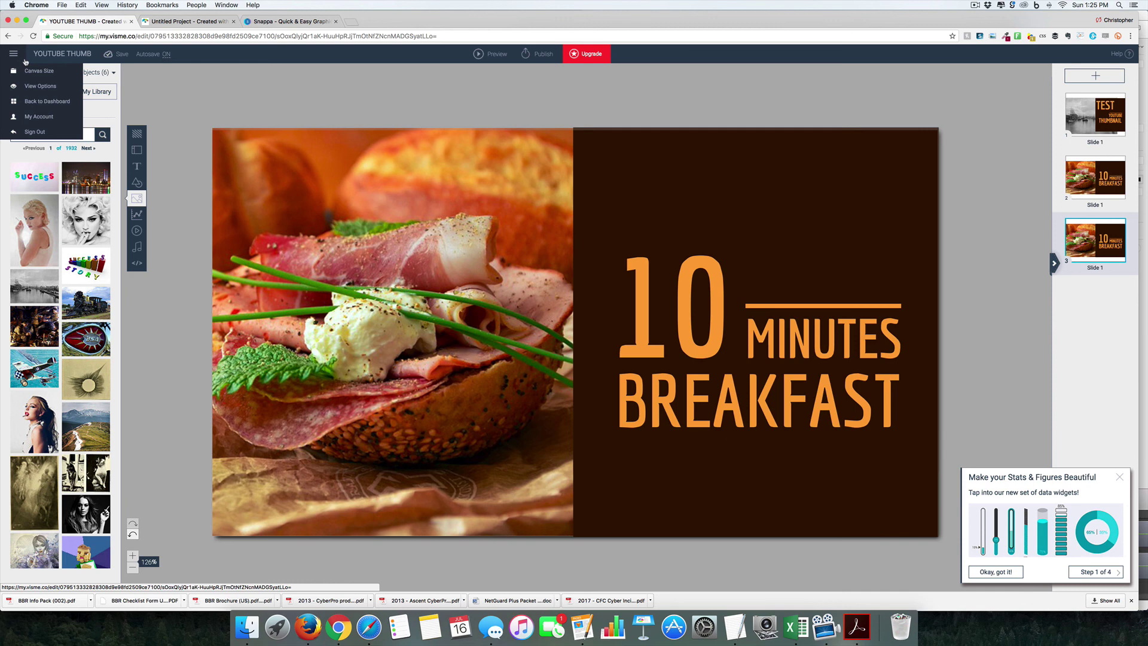
Step: Leave the thumbnail editor for the dashboard and start INFOGRAPHIC from the history timeline template
click(16, 54)
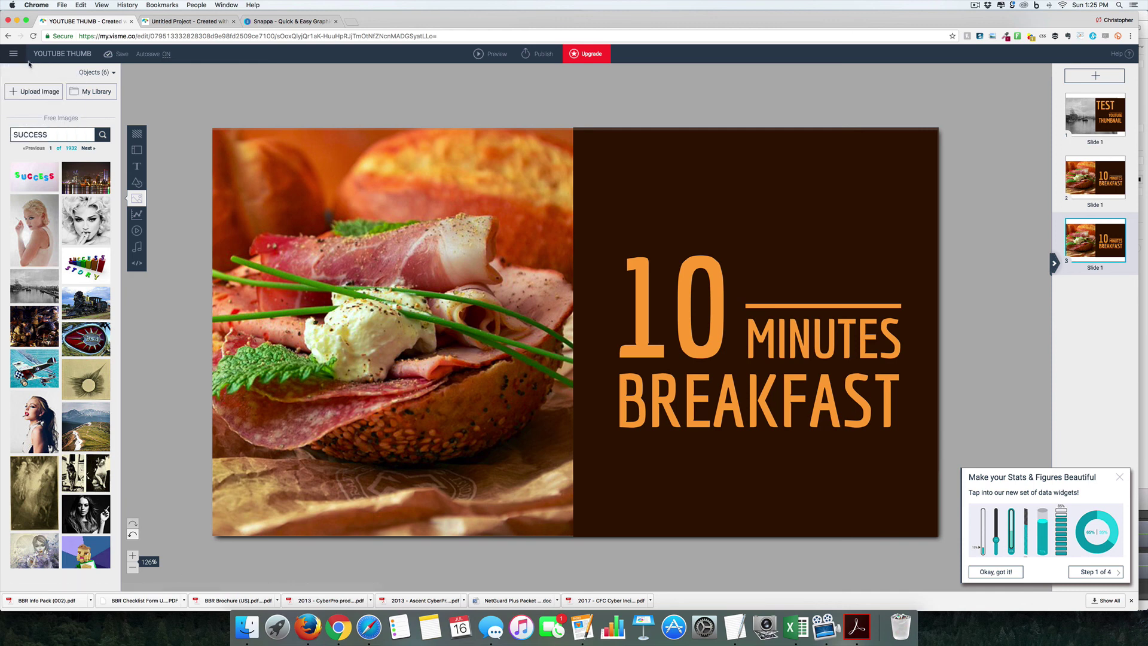
click(18, 55)
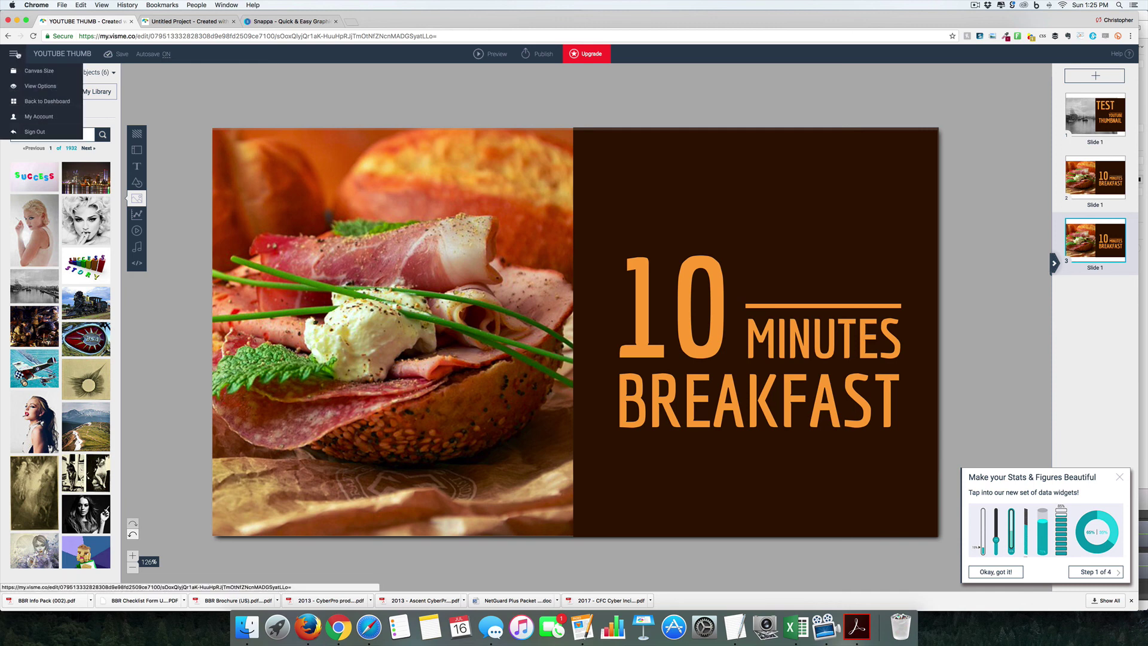
click(46, 103)
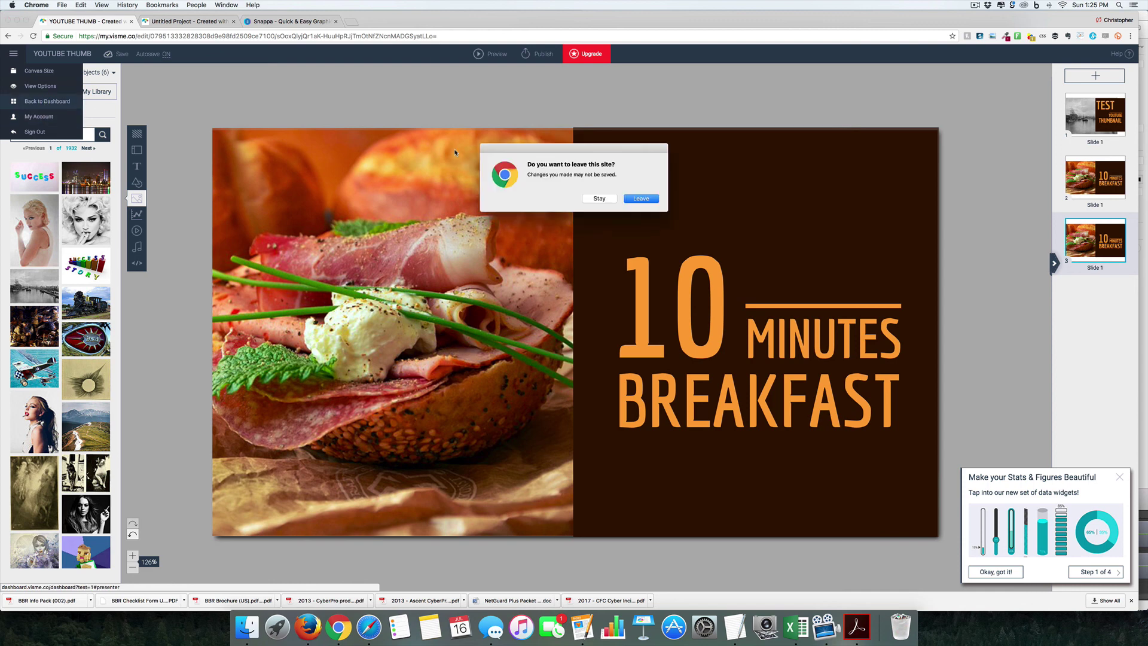
click(641, 198)
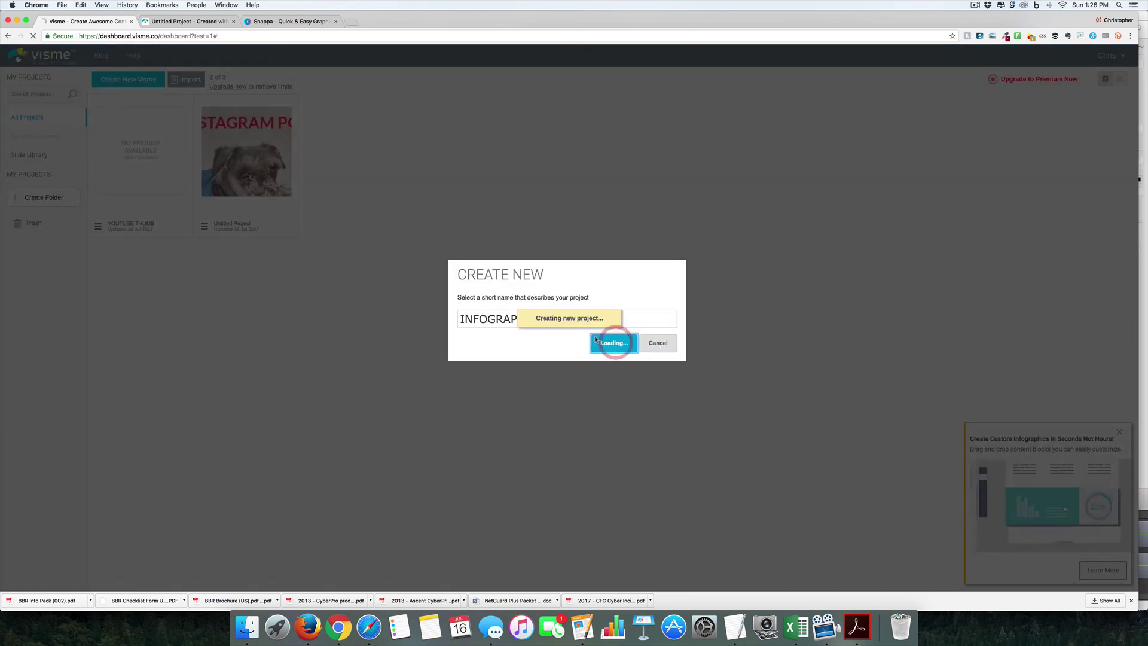
scroll(488, 220, down, 3)
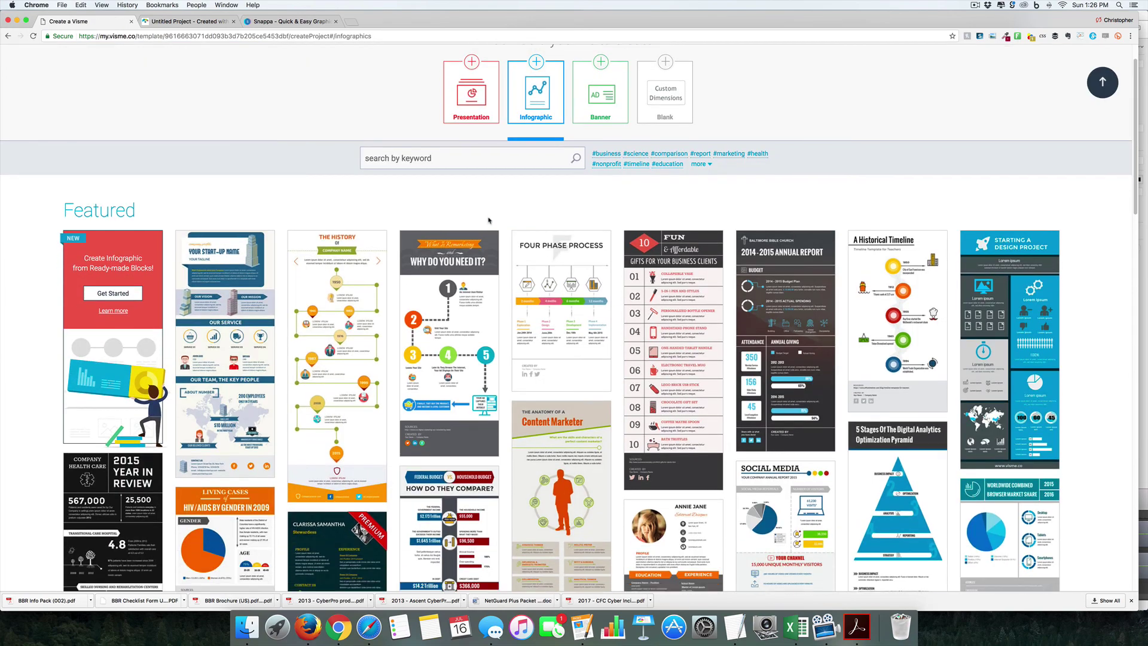
click(347, 295)
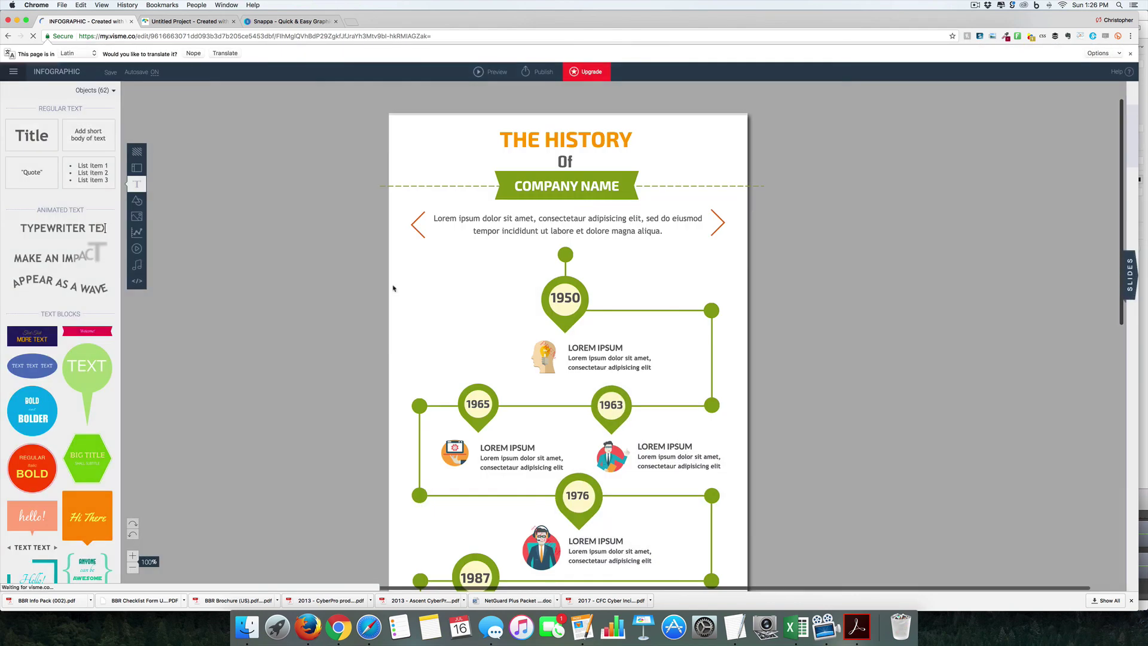
Step: Change the banner to 'ONLINE STORE HELP' and rewrite the intro line beneath it
click(529, 161)
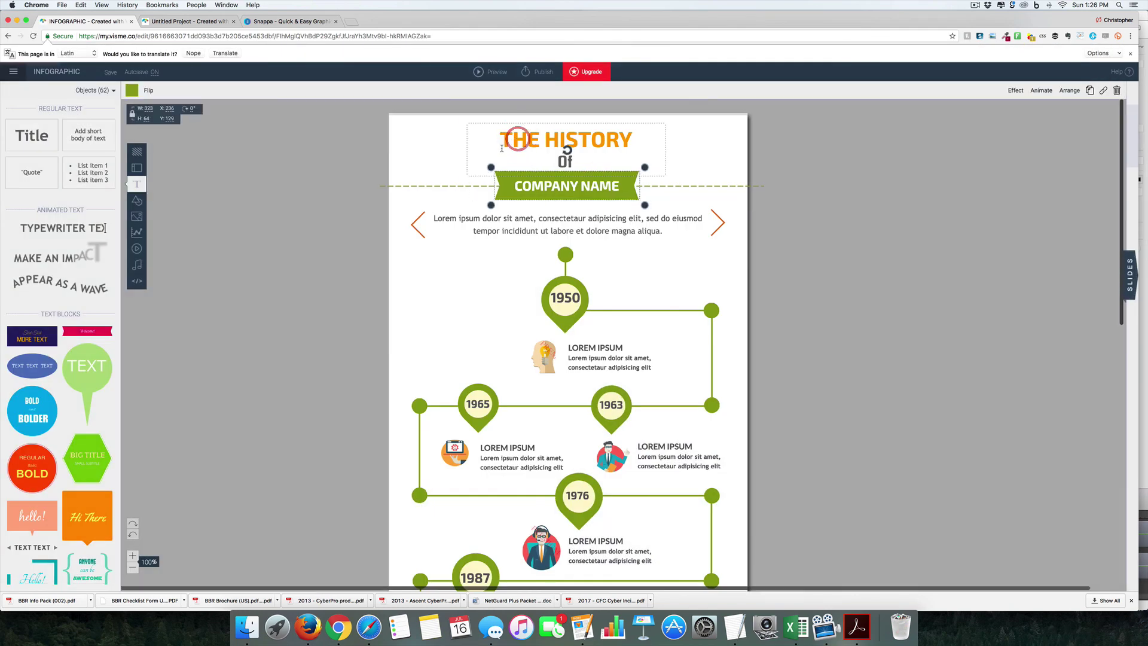
double_click(518, 140)
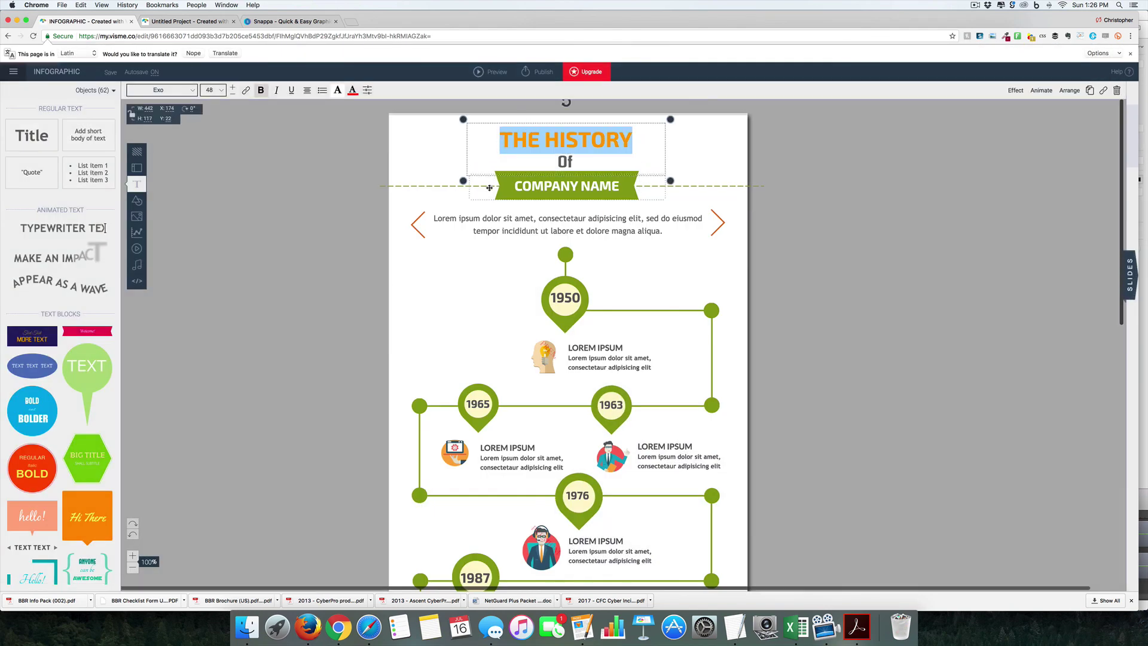
click(572, 285)
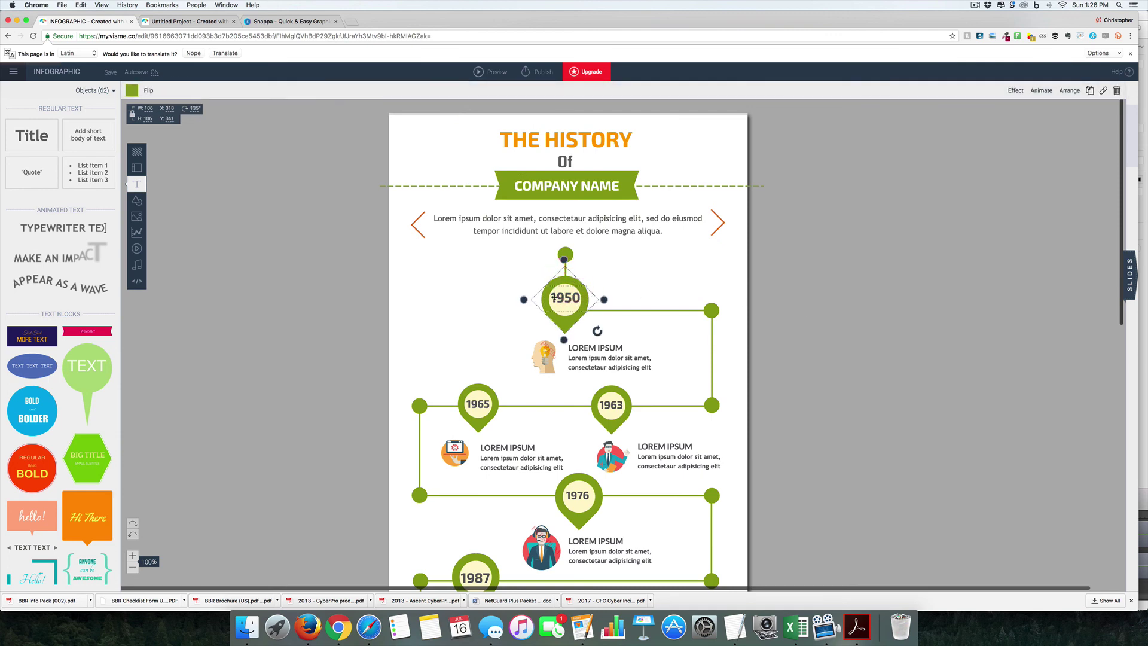
click(556, 297)
double_click(566, 186)
text(ONLINE STORE)
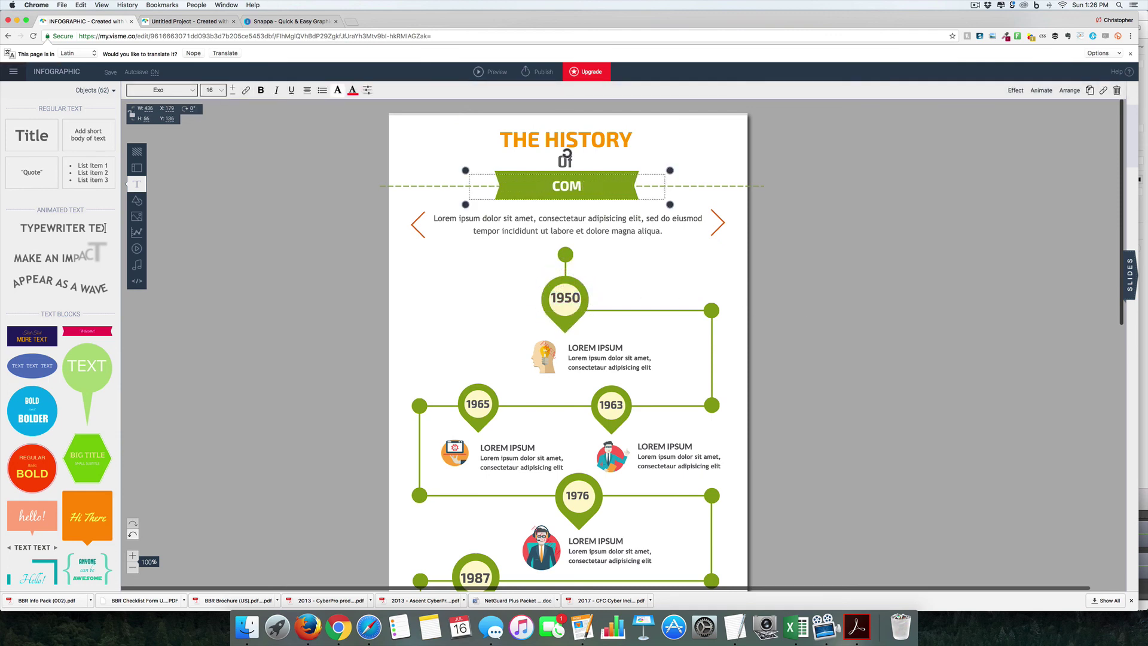
text( HELP)
double_click(567, 223)
text(I am awesome, that is why)
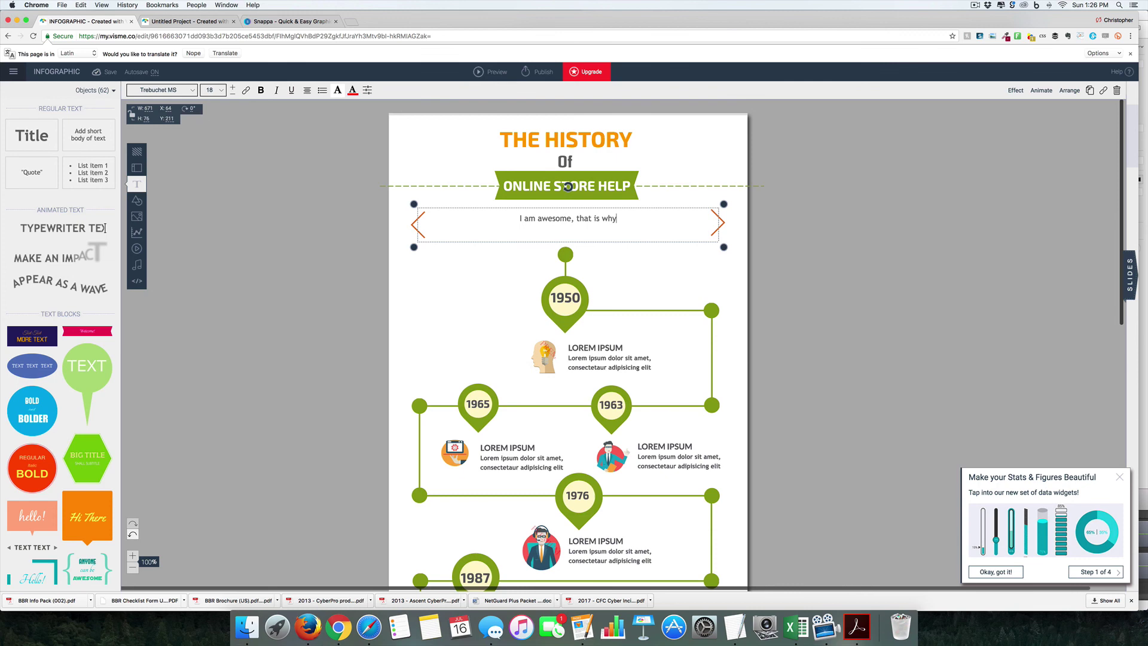
text( you want to listen to me)
Step: Make the first milestones 2008 'Left my Job' and 2010 'Created a product, needed a website'
double_click(565, 297)
text(2008)
double_click(595, 348)
text(Left my Job)
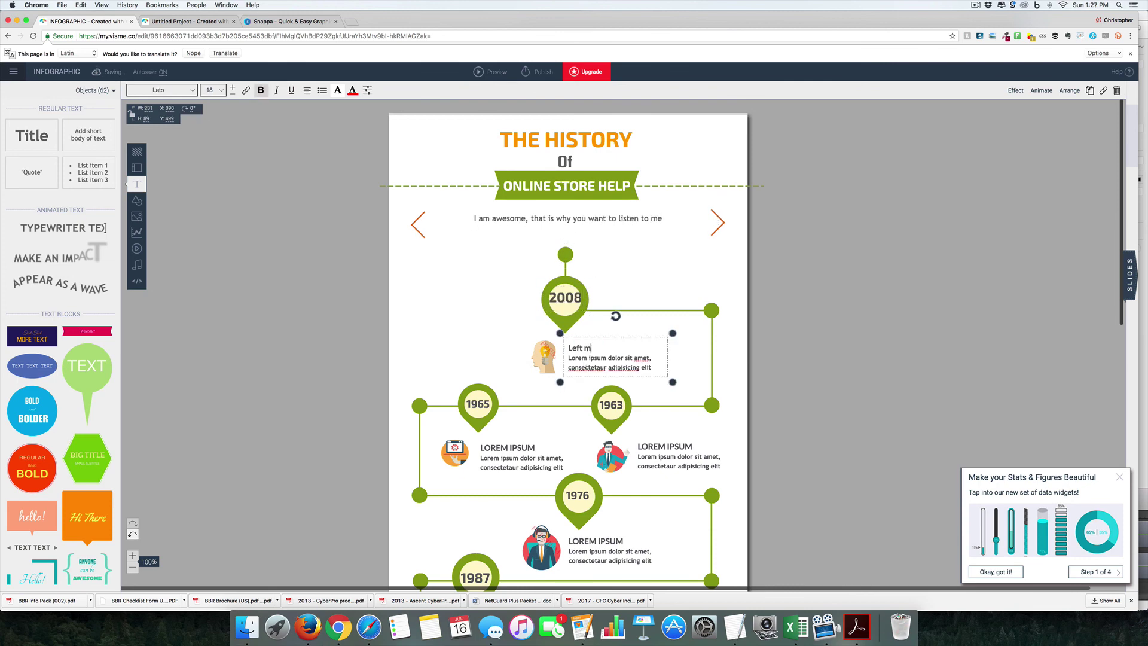
drag(568, 358, 651, 367)
text(What was I thinking?)
double_click(610, 405)
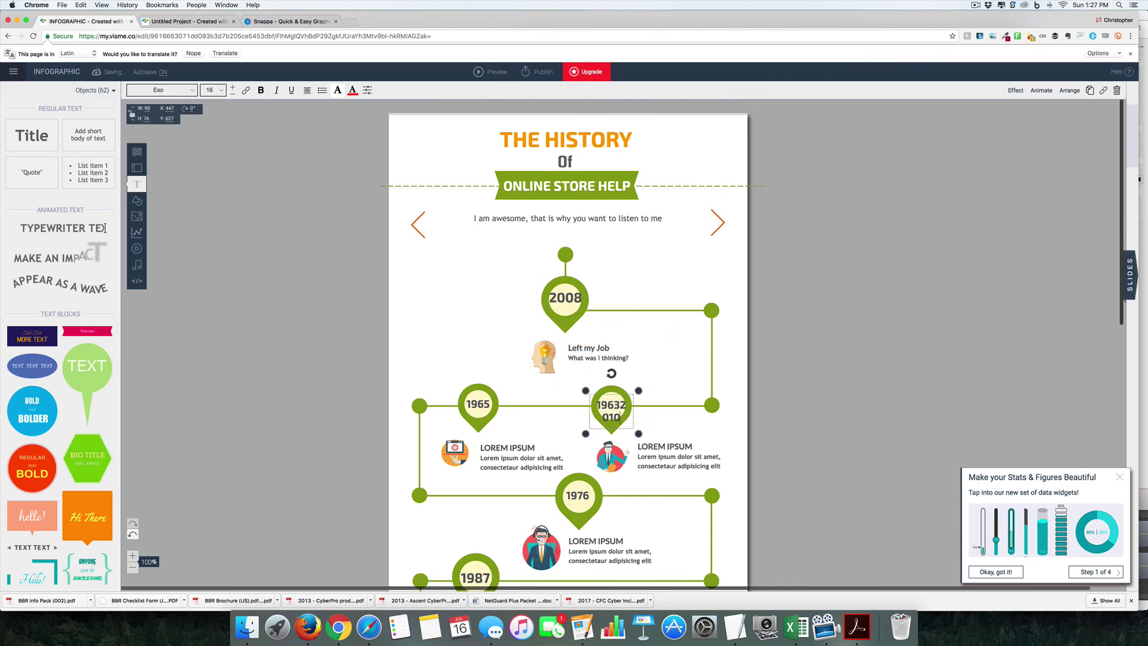
text(2010)
drag(637, 452, 721, 467)
text(Created a product, needed a website)
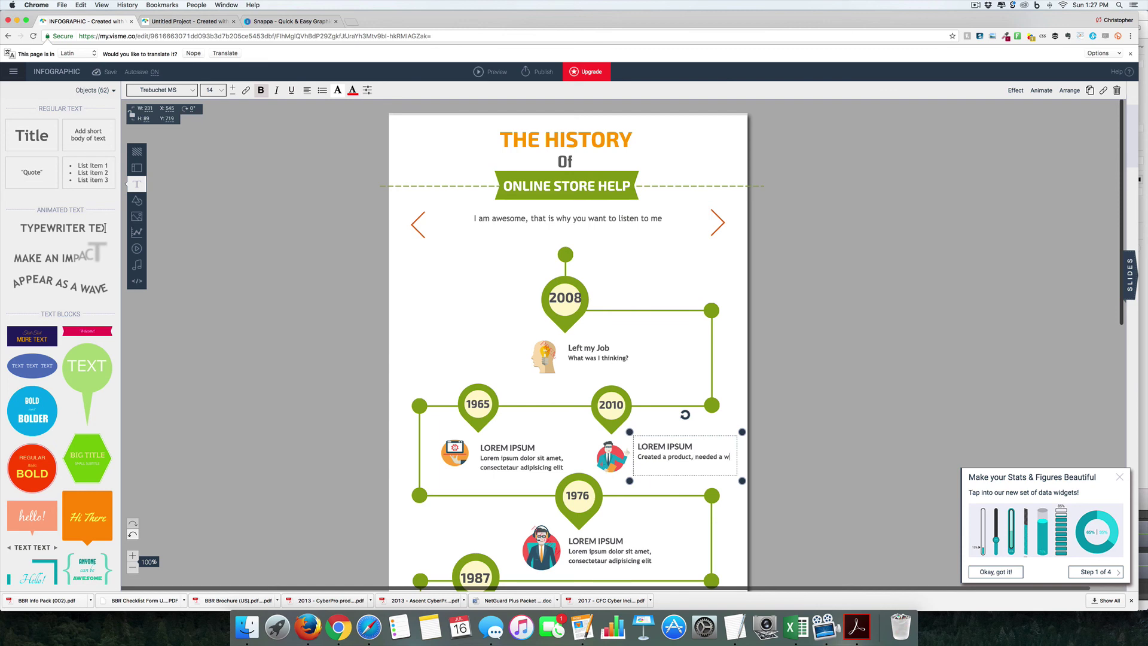
Step: Change the 1965 entry to 2011 'Shopify' with caption 'Found Shopify. Learned it'
double_click(481, 402)
text(2011)
double_click(507, 447)
text(Shopify)
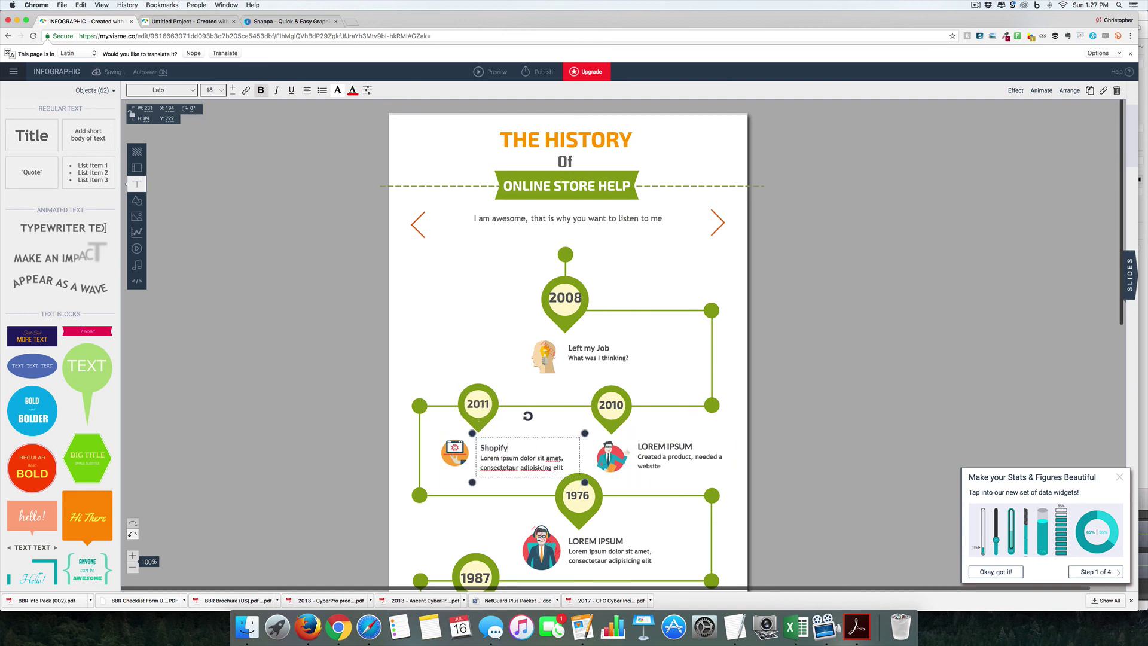
drag(480, 458, 562, 468)
text(Found Shopify. Learned it)
Step: Add milestones 2012 'Local' and 2013 'Started creating Information Products' with their captions
double_click(577, 495)
text(2012)
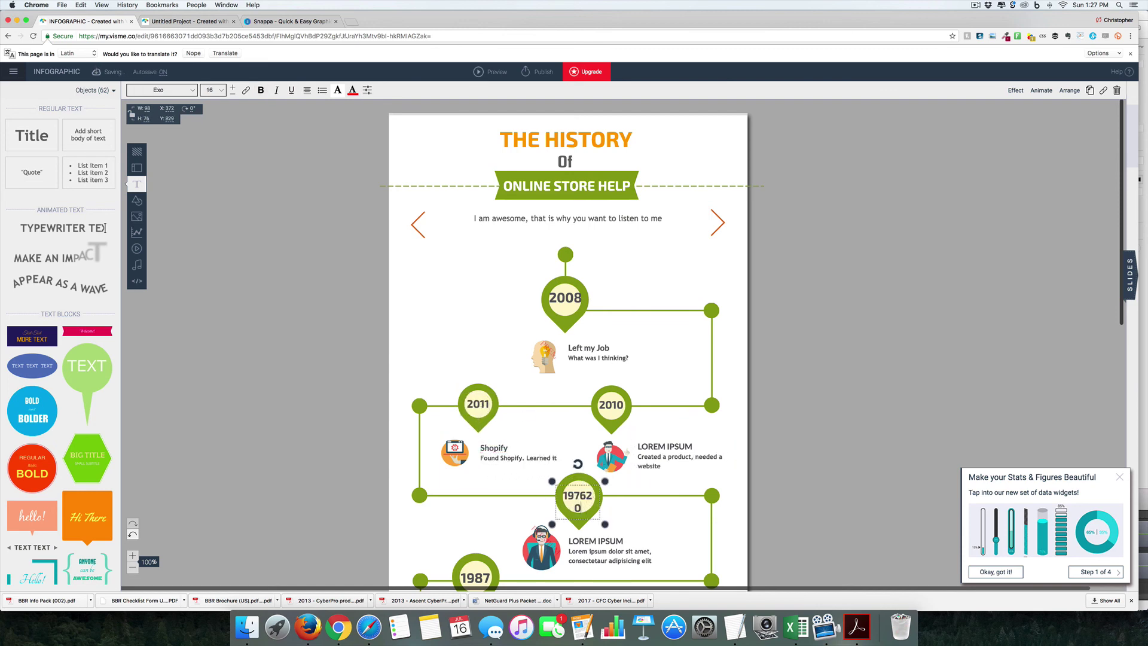
scroll(567, 460, down, 2)
double_click(596, 484)
text(Local)
drag(569, 494, 652, 504)
text(Local customers a)
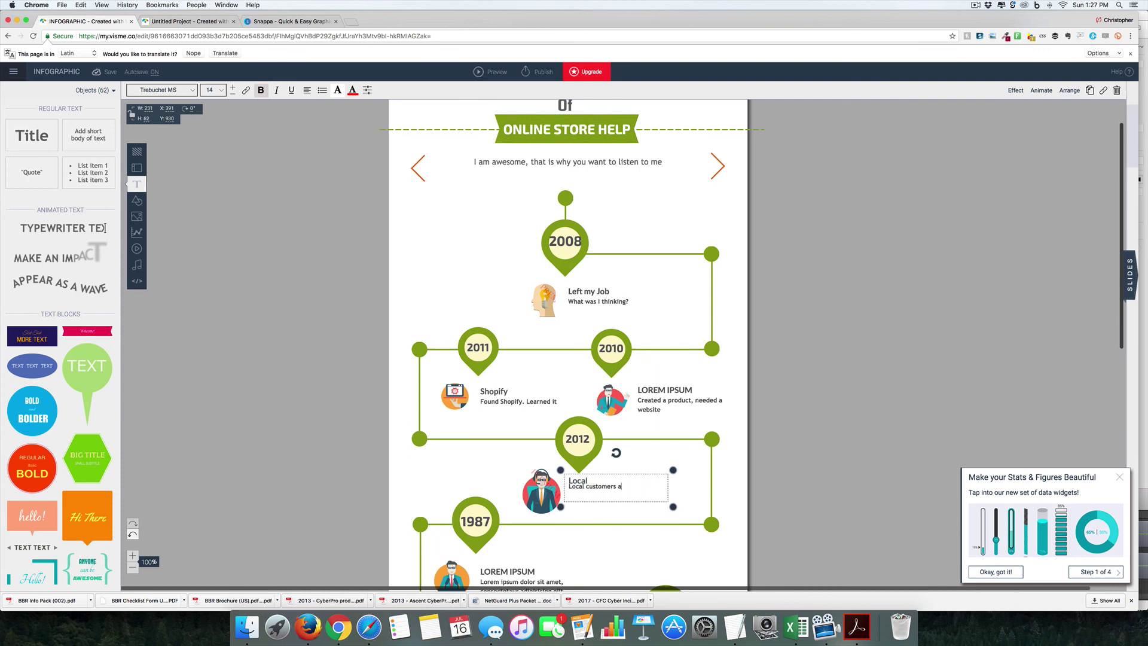
text(sked me how I did it. Started Charging them)
double_click(475, 522)
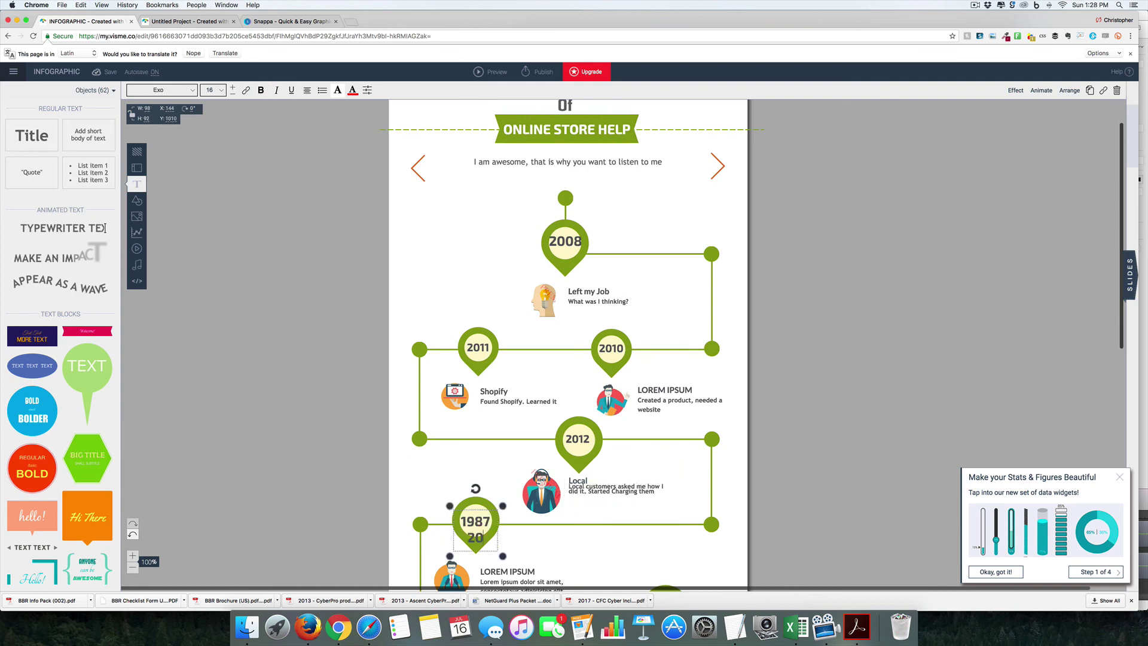
text(2013)
scroll(479, 520, down, 3)
triple_click(545, 429)
text(Started creating Information Products)
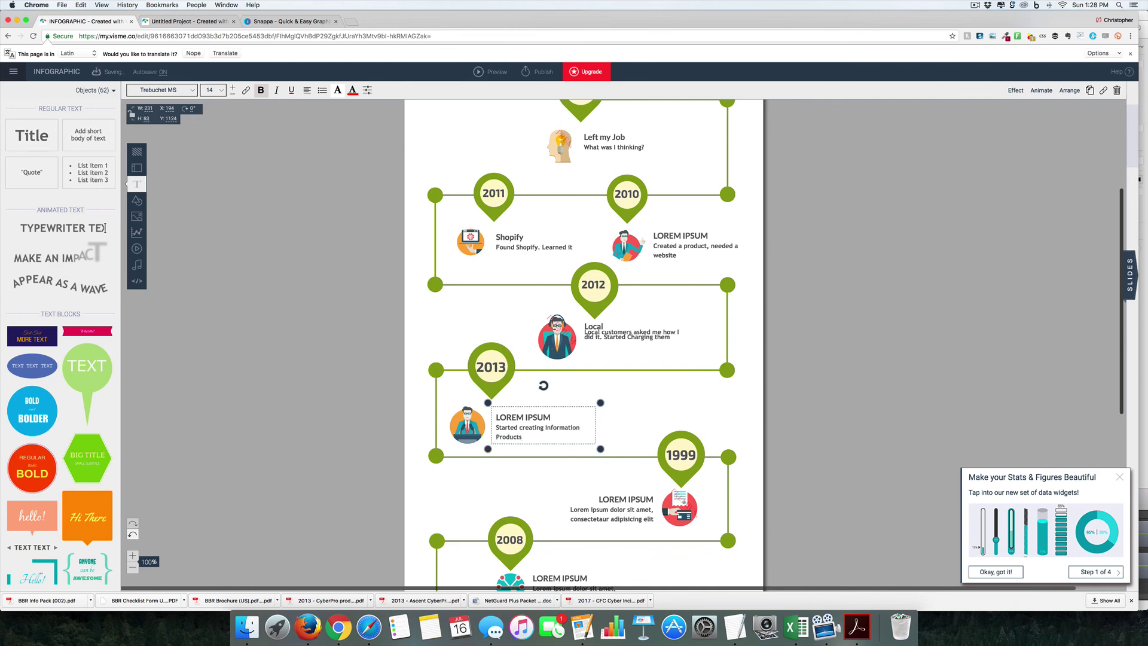
scroll(646, 407, down, 2)
scroll(646, 407, down, 10)
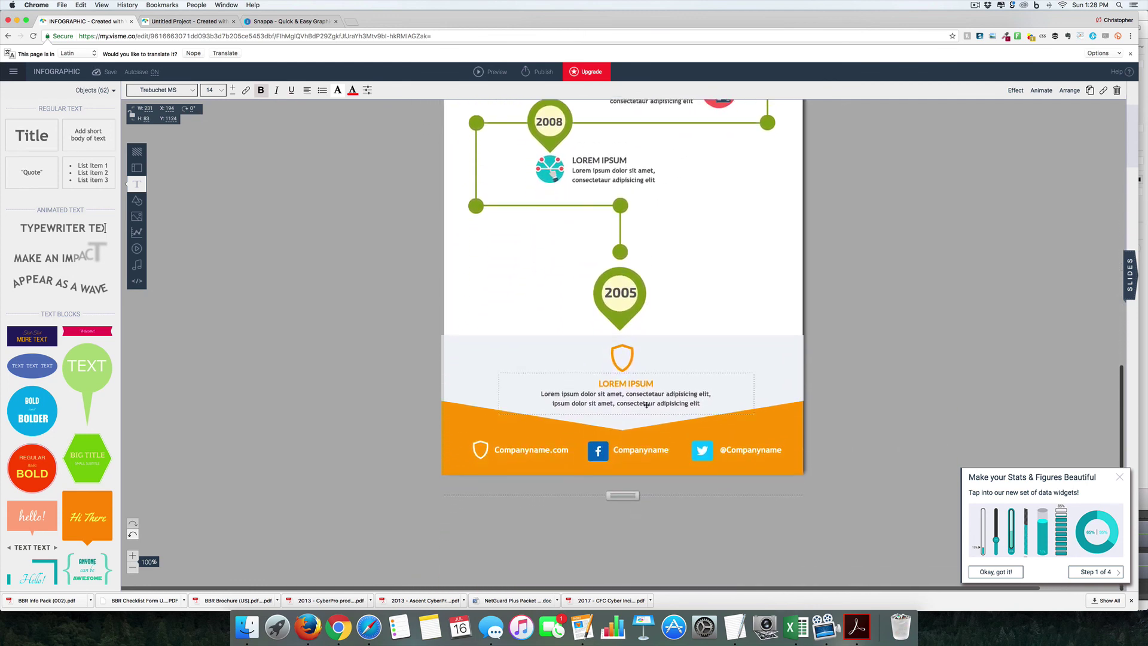
scroll(647, 406, right, 3)
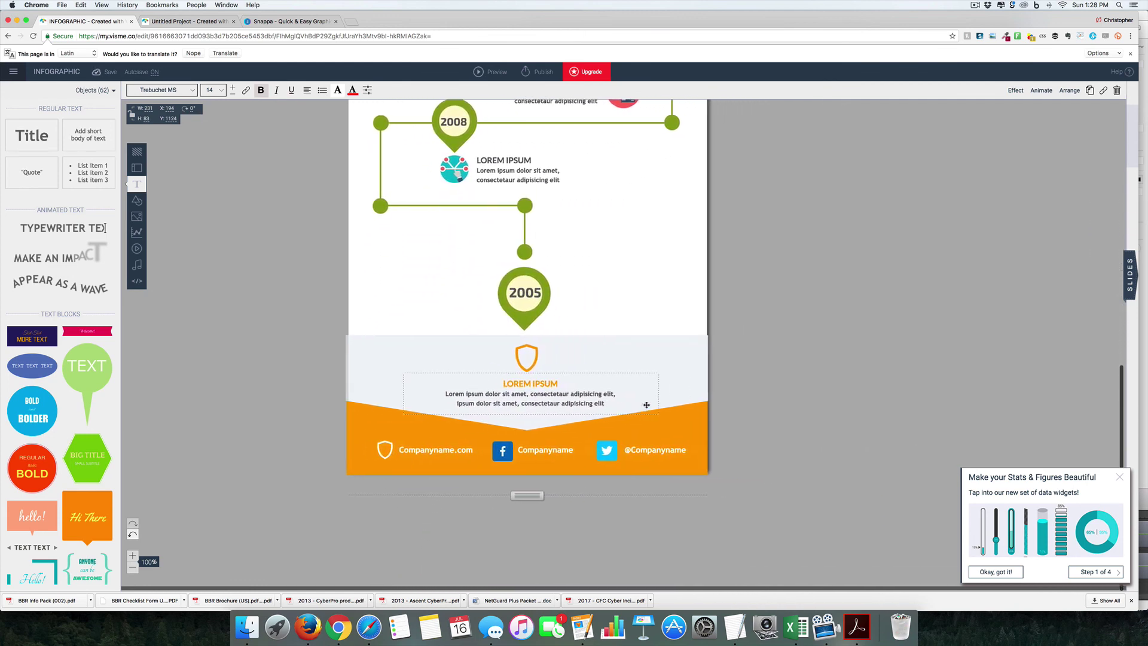
click(1128, 282)
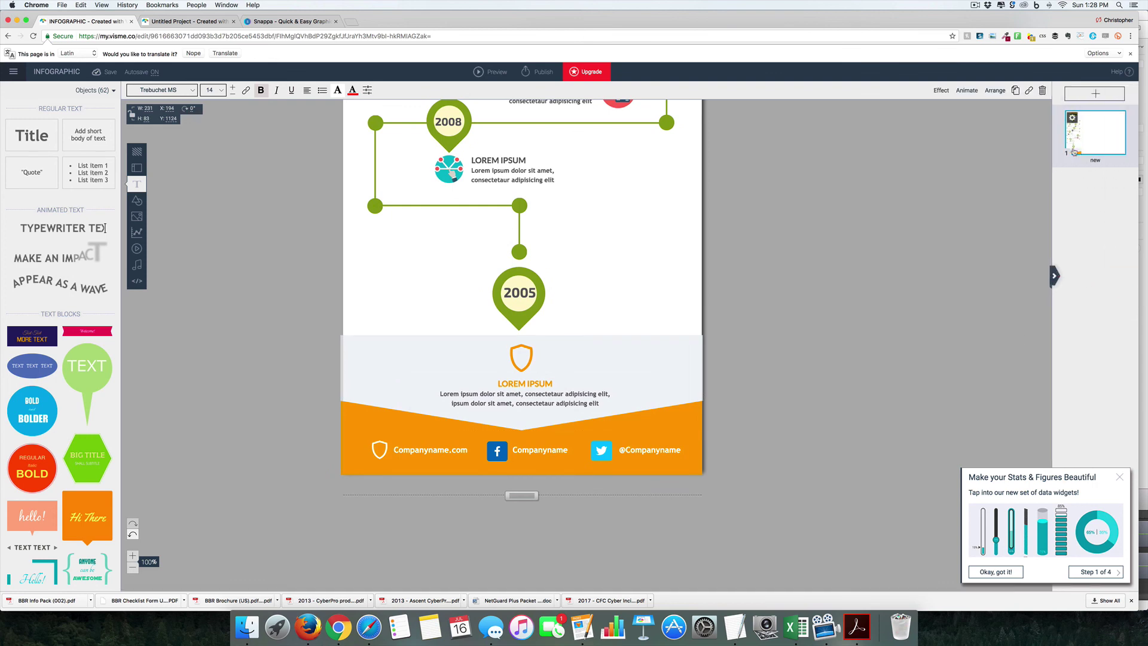
click(1054, 275)
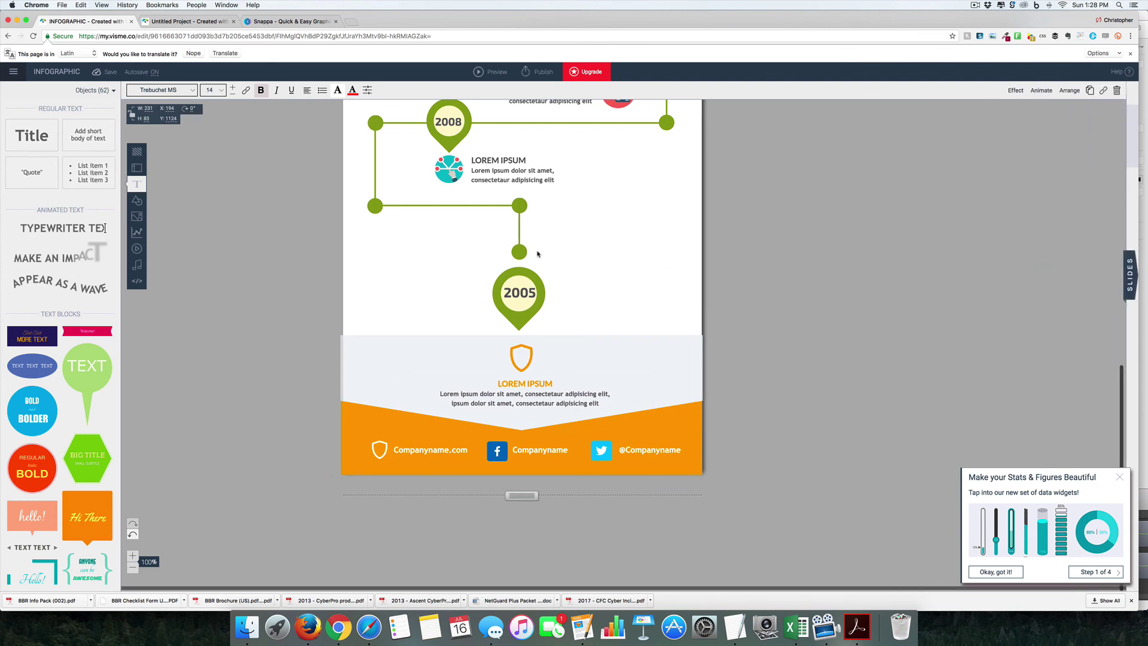
scroll(537, 255, up, 10)
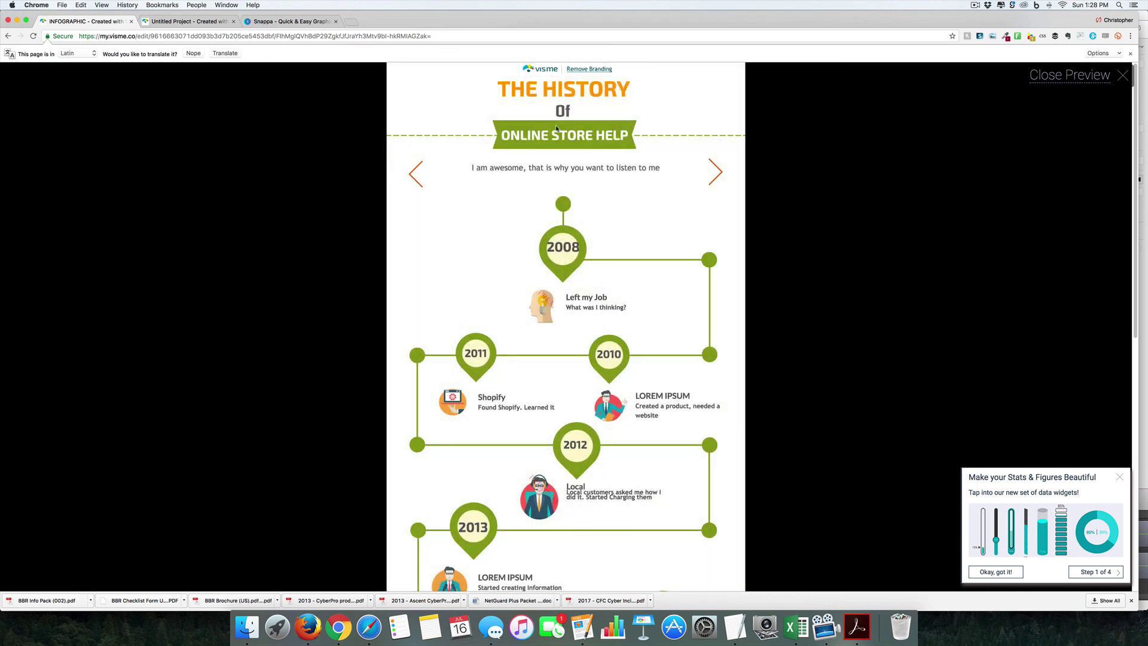
scroll(556, 128, down, 8)
scroll(556, 128, up, 2)
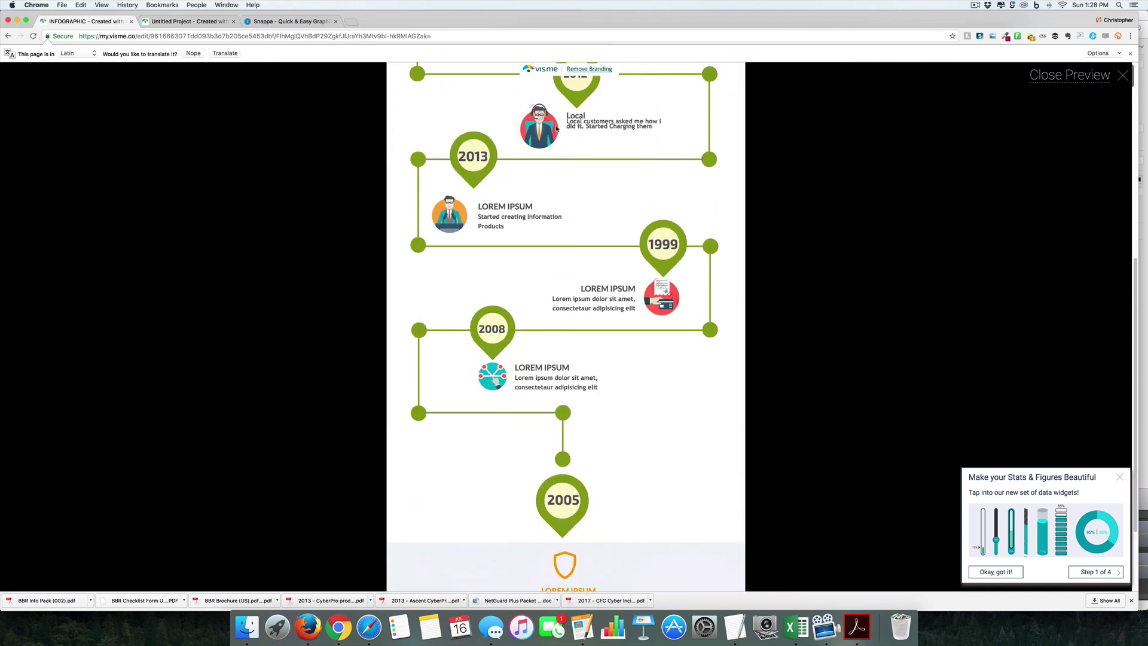
scroll(556, 128, up, 6)
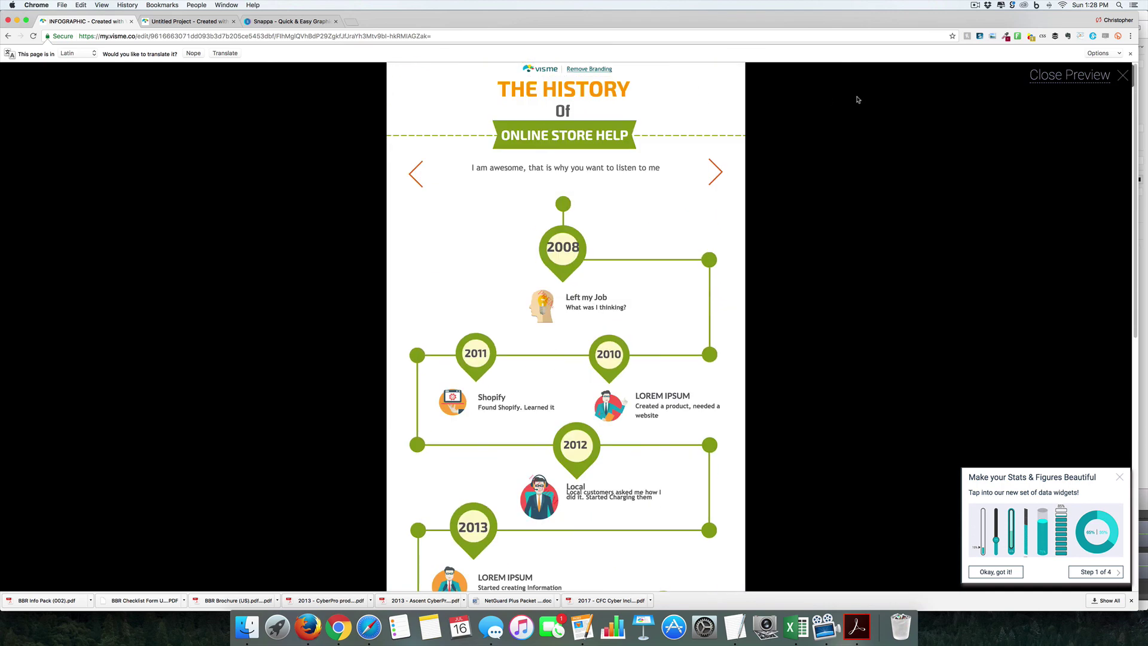
click(1123, 75)
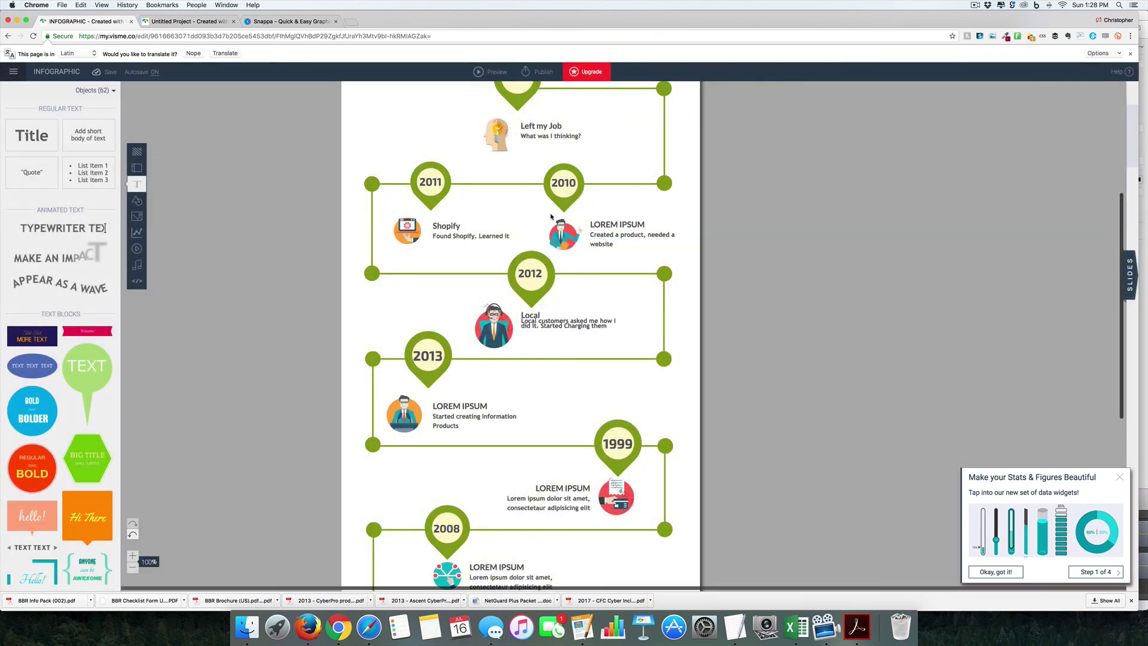
Step: Scroll down the infographic to review the 2010–2013 milestones
scroll(551, 216, down, 1)
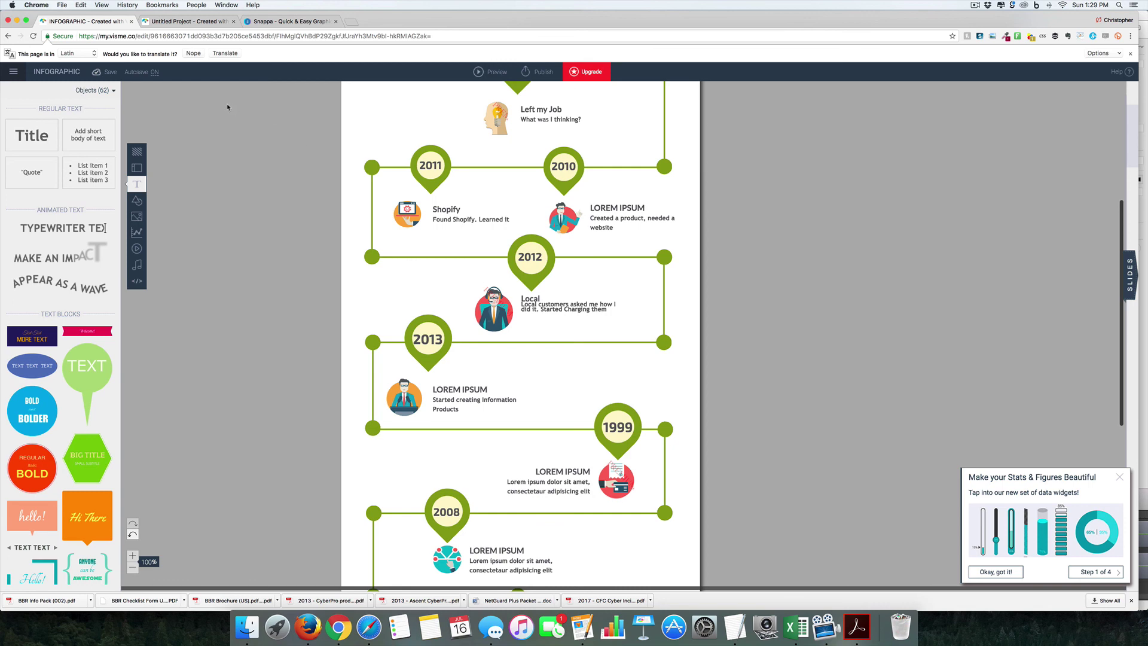
Step: Close the preview, go to snappa.com and submit the new-account sign-up form
click(200, 23)
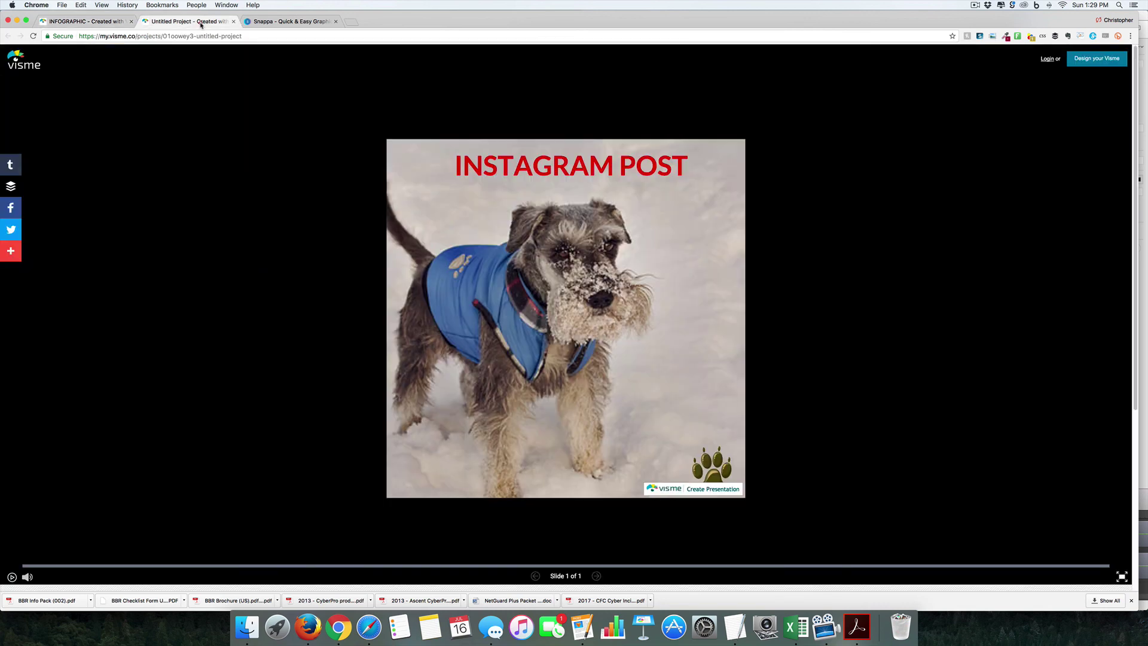
click(232, 22)
click(197, 21)
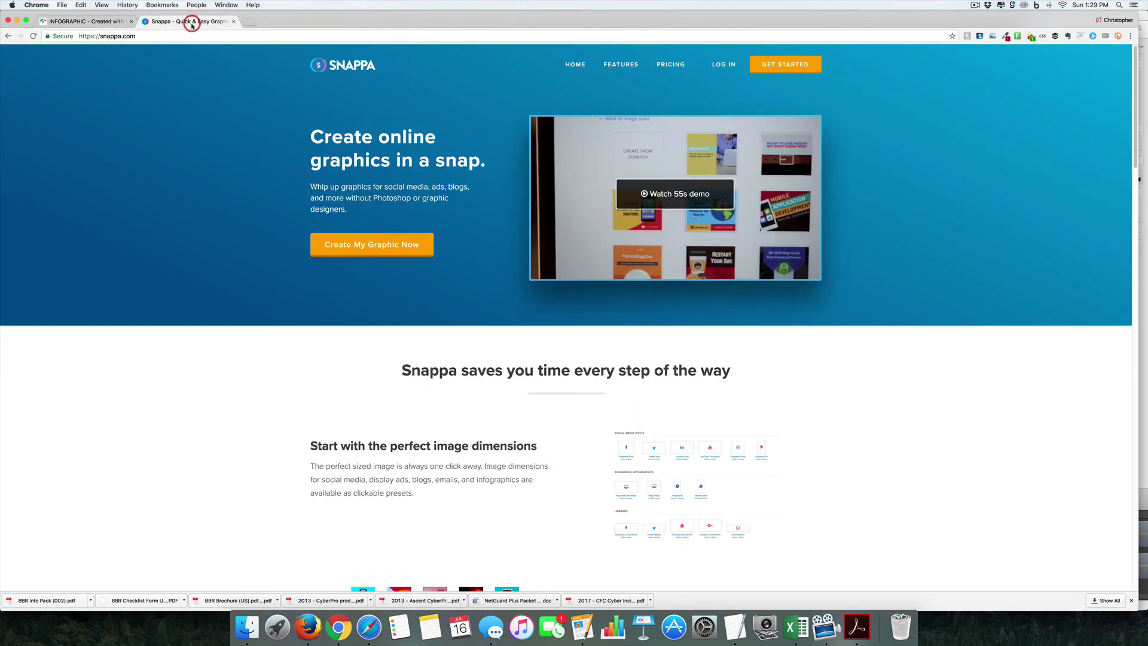
click(383, 247)
click(546, 135)
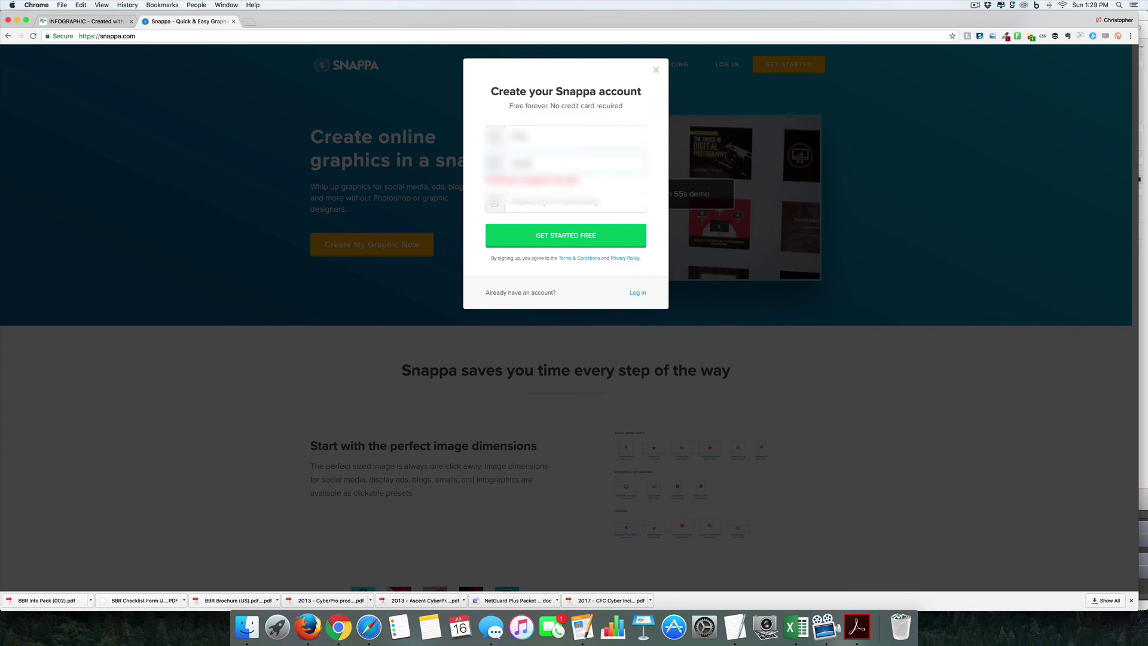
key(Return)
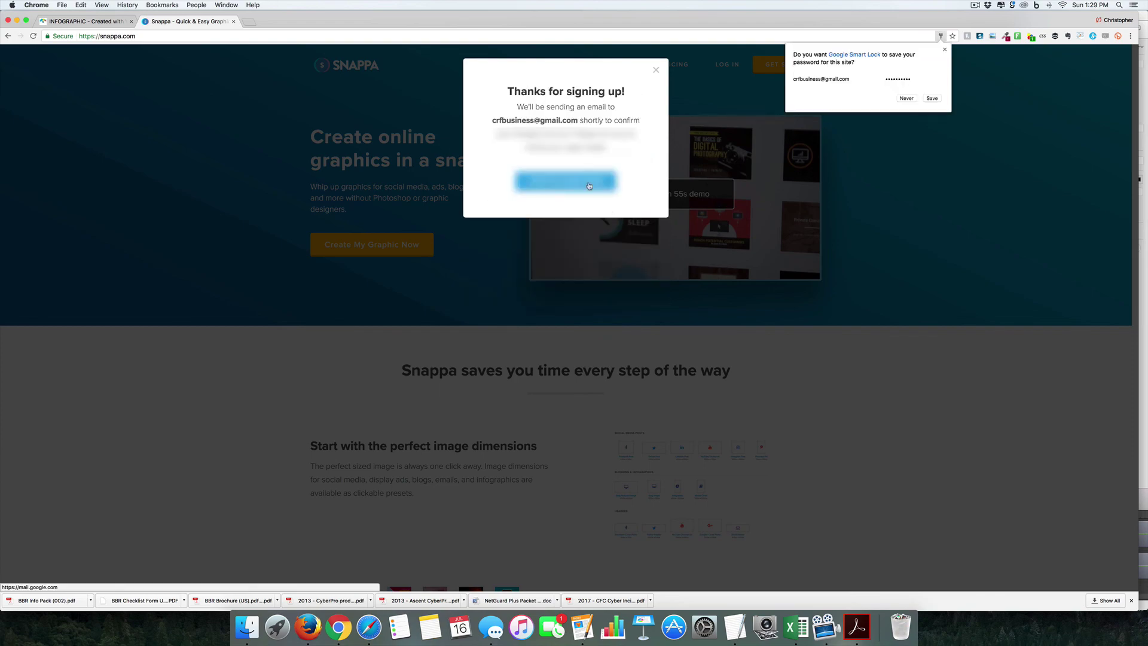
Step: Confirm the account e-mail, log in, and dismiss the intro to reach Create a Graphic
click(564, 179)
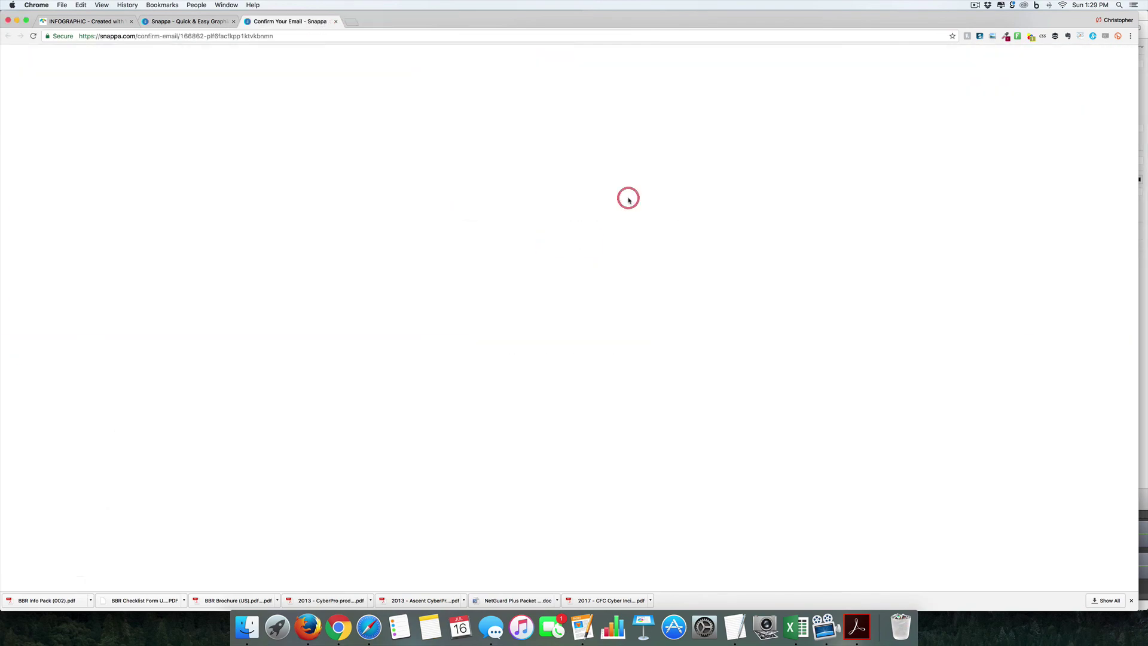
click(549, 127)
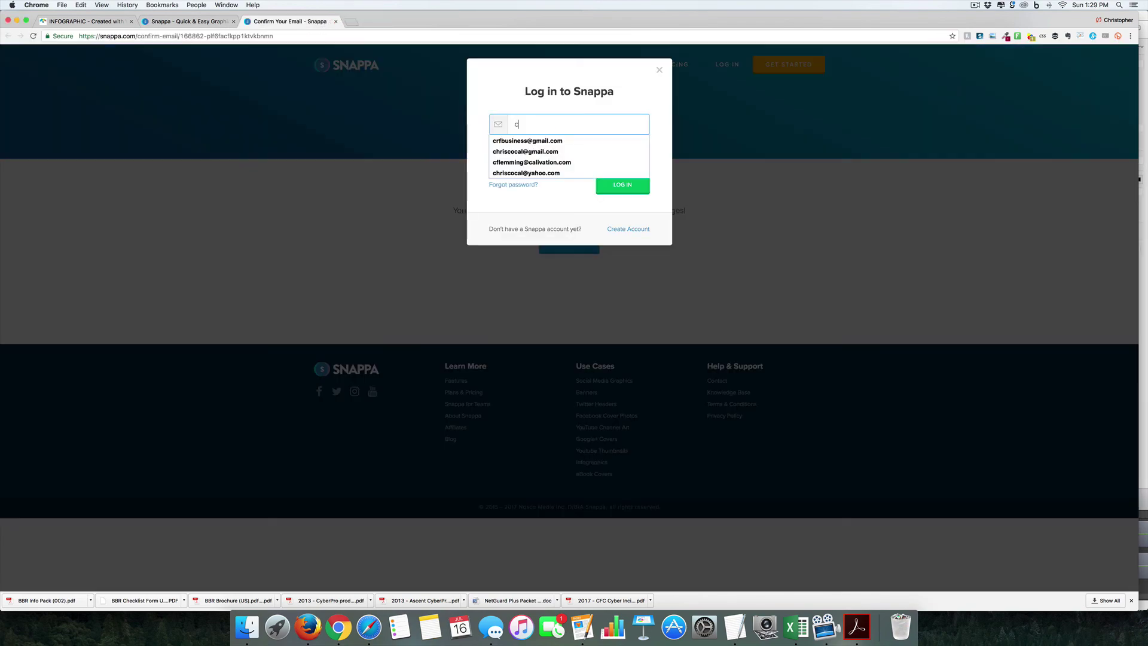
click(547, 141)
key(Return)
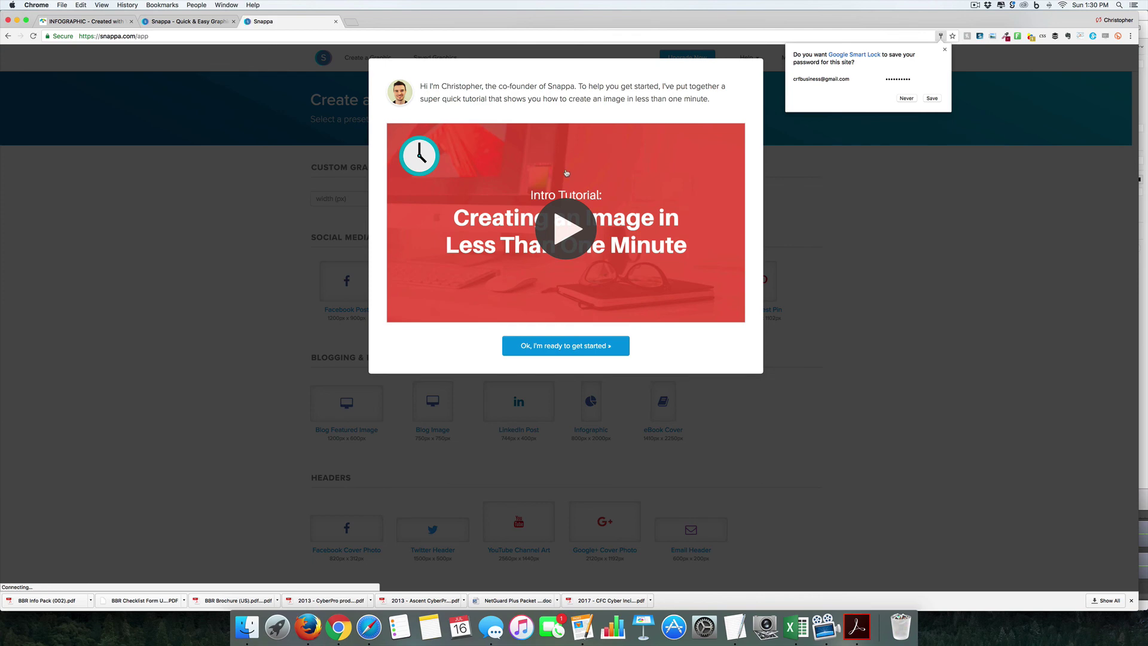
click(872, 223)
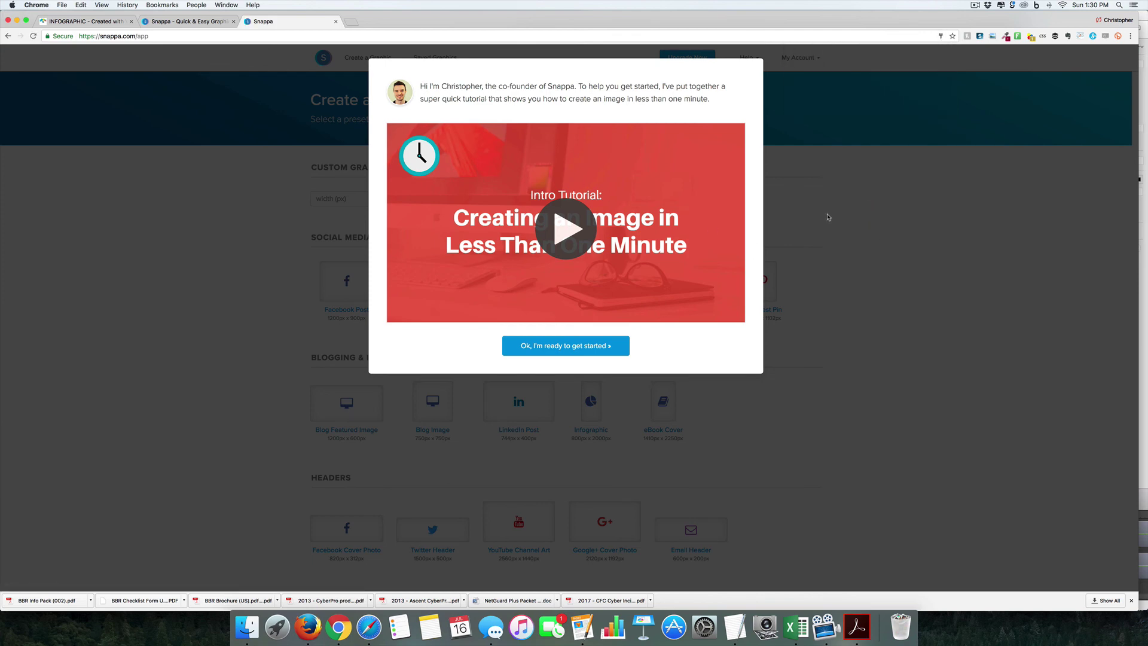
click(592, 347)
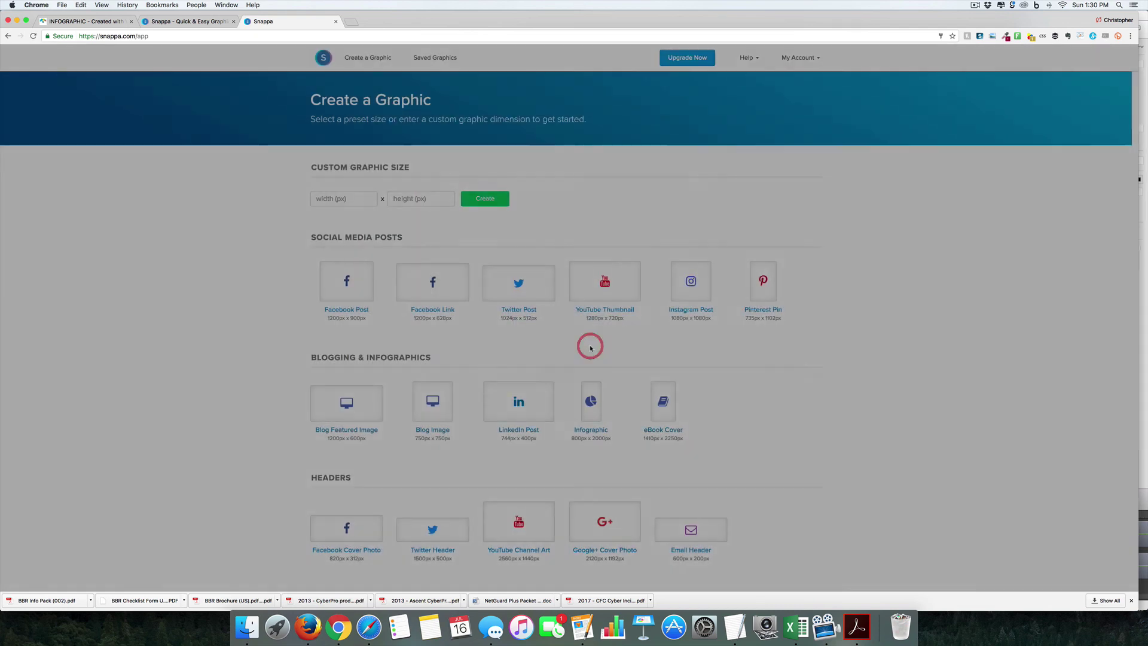
Step: Start an Instagram Post from the Social Dynamics template and tint its background purple
click(700, 294)
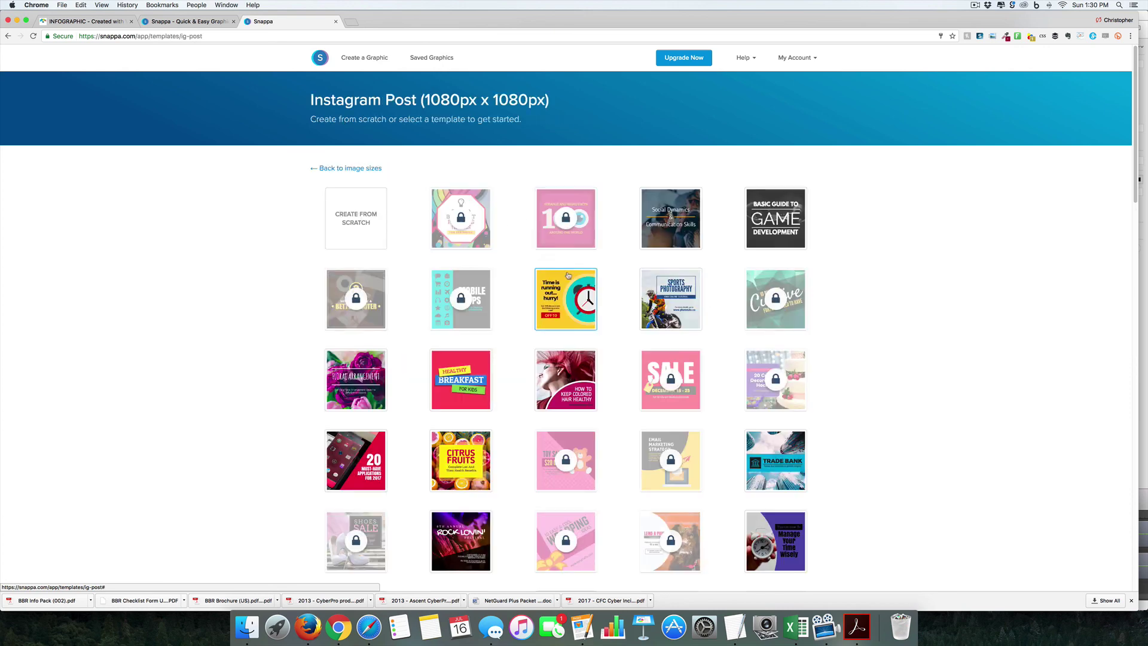
click(661, 230)
scroll(44, 471, down, 10)
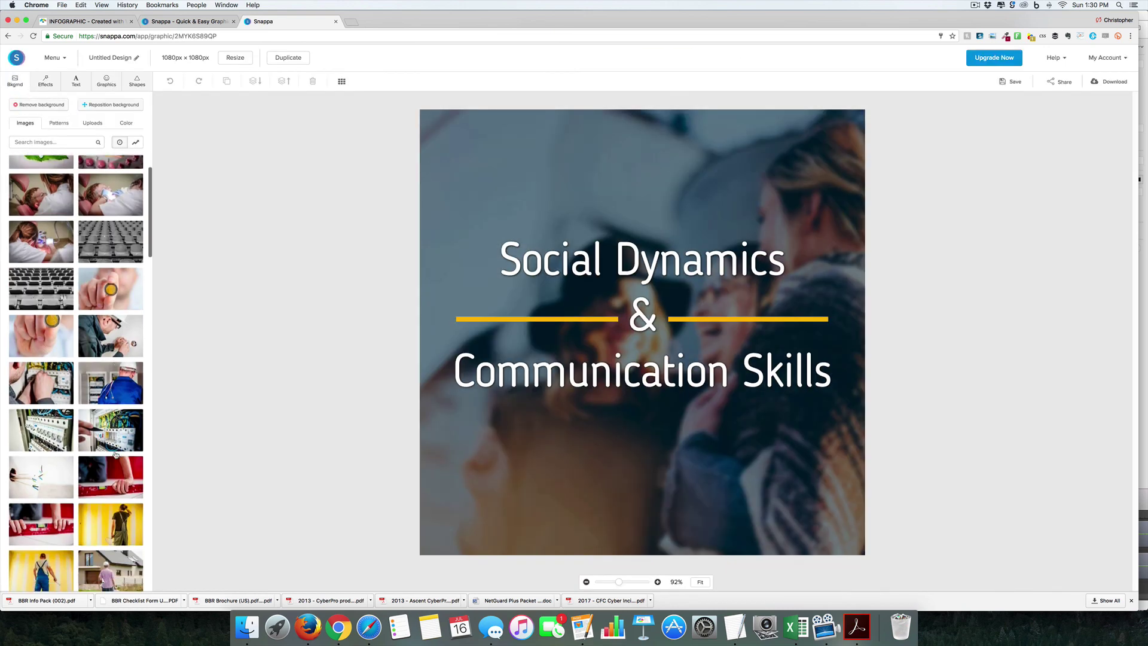
click(45, 81)
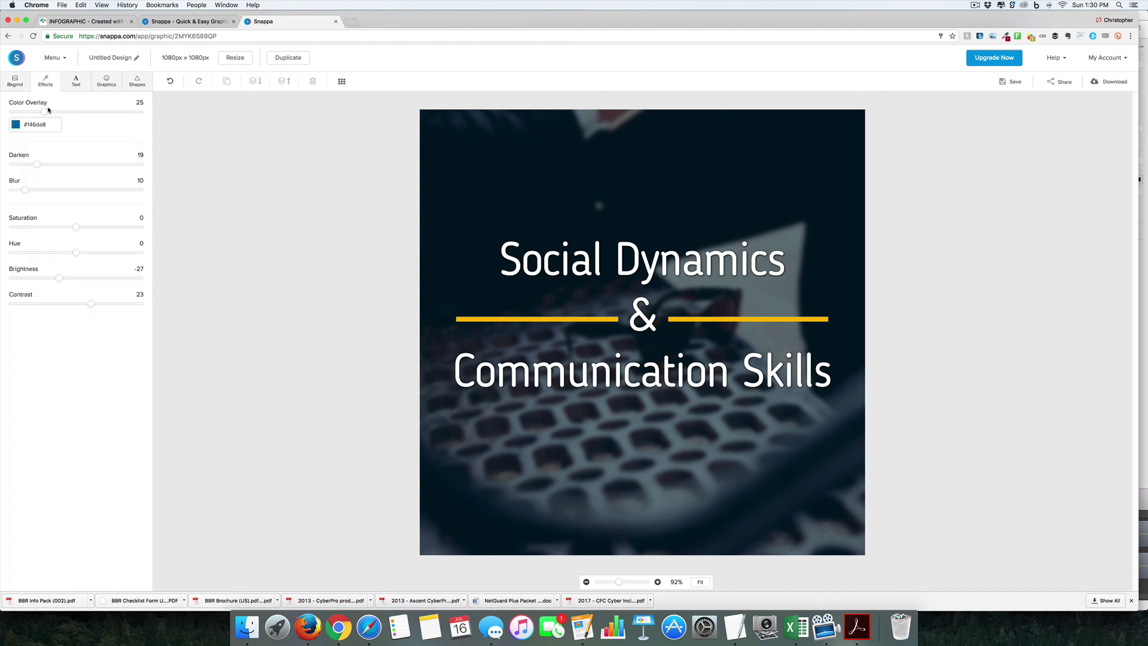
click(25, 121)
Step: Add the blue and orange pie chart graphic to the post
click(79, 179)
click(106, 81)
click(57, 297)
Step: Add a rectangle and stretch it into a solid-bordered bar across the top
click(137, 81)
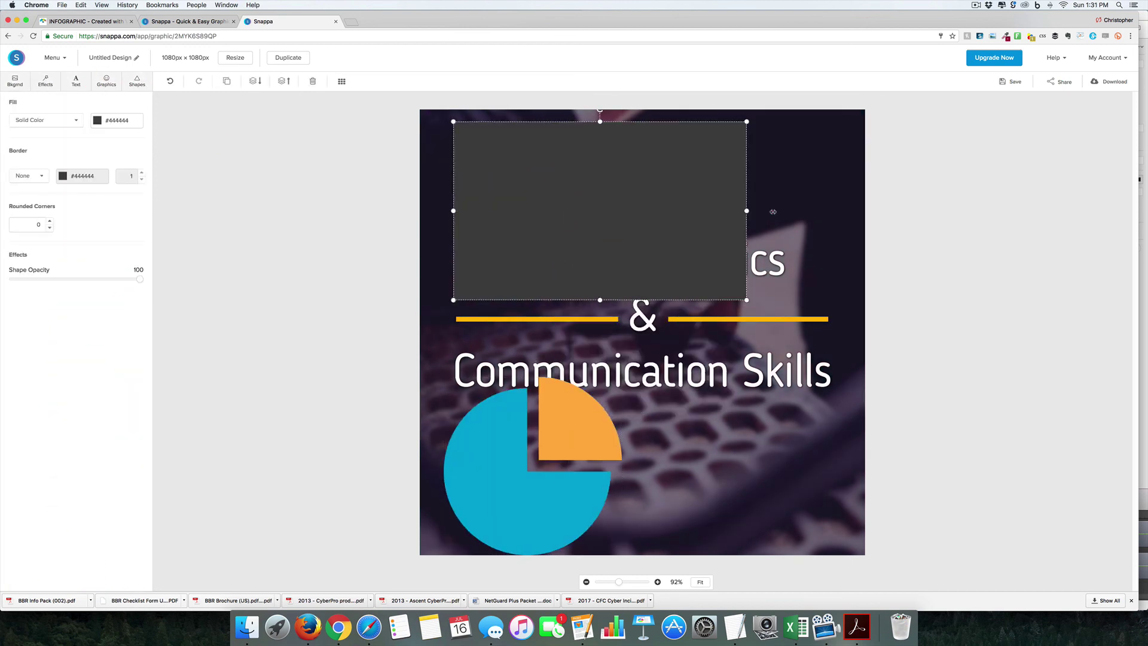
drag(748, 300, 828, 263)
drag(632, 264, 633, 204)
click(63, 176)
click(29, 176)
click(41, 179)
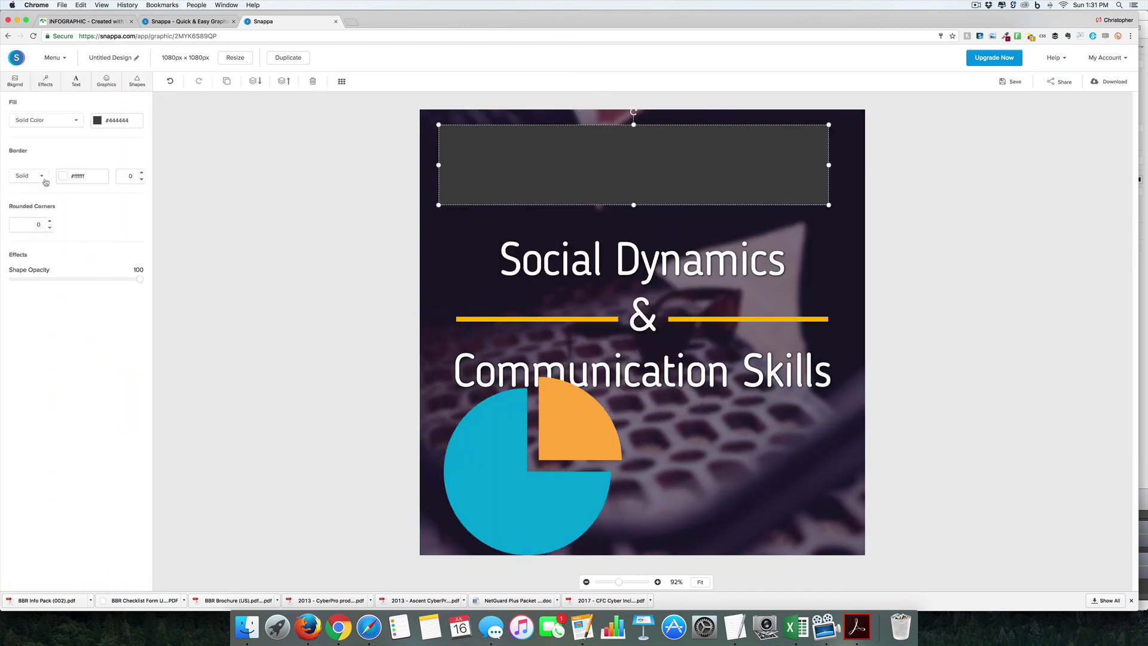
Step: Fill the top bar and its border with white
click(461, 243)
click(472, 186)
click(97, 120)
click(108, 167)
click(169, 250)
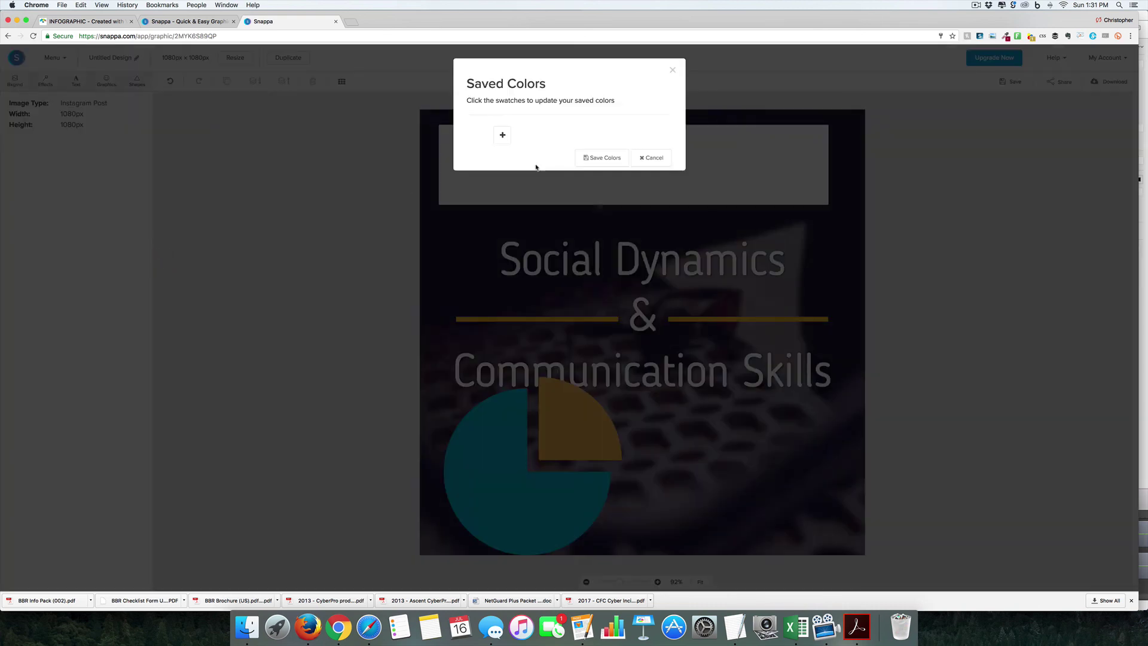
click(41, 176)
click(138, 177)
key(Escape)
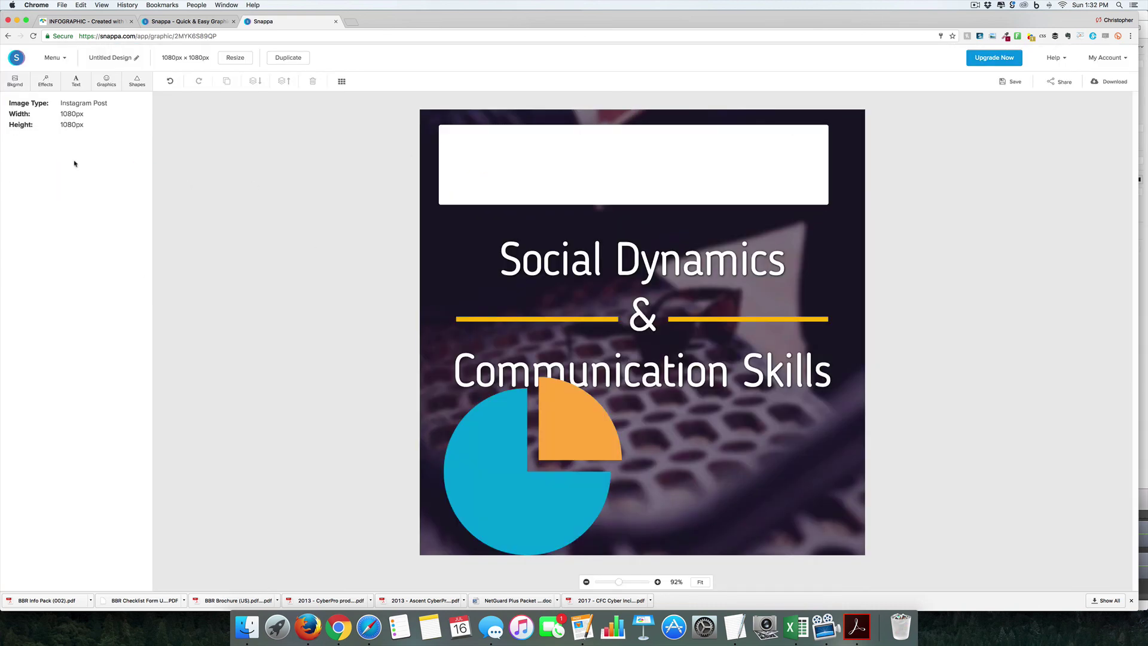
Step: Add the heading 'instagram thumb' inside the top bar
click(45, 80)
click(137, 81)
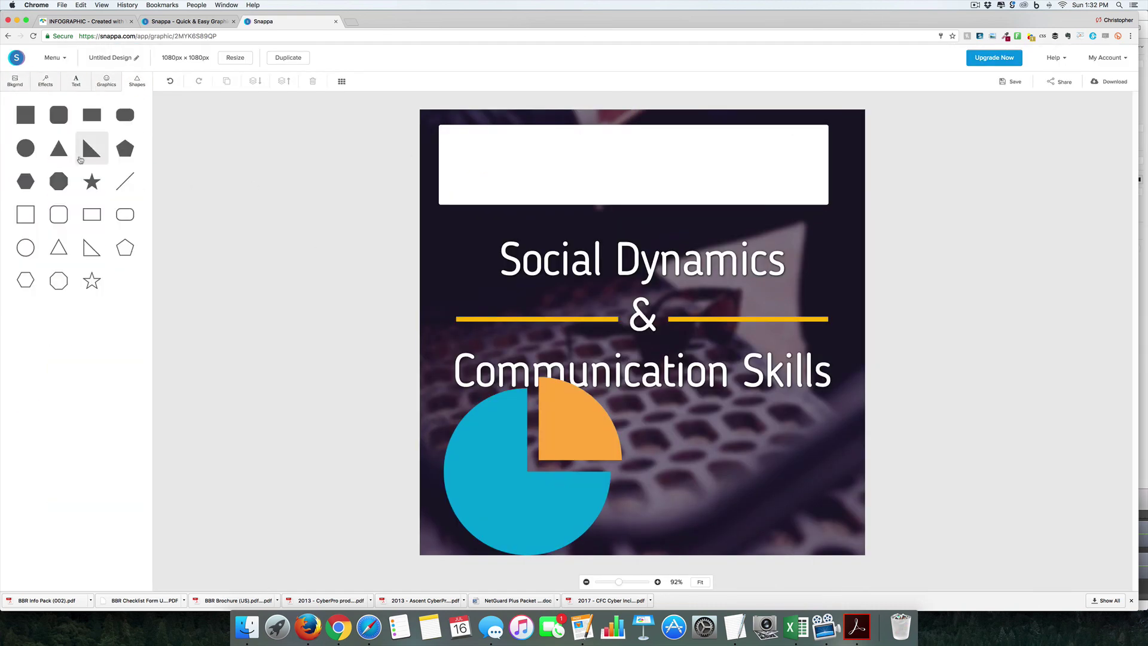
double_click(604, 186)
text(instagram thumb)
click(917, 244)
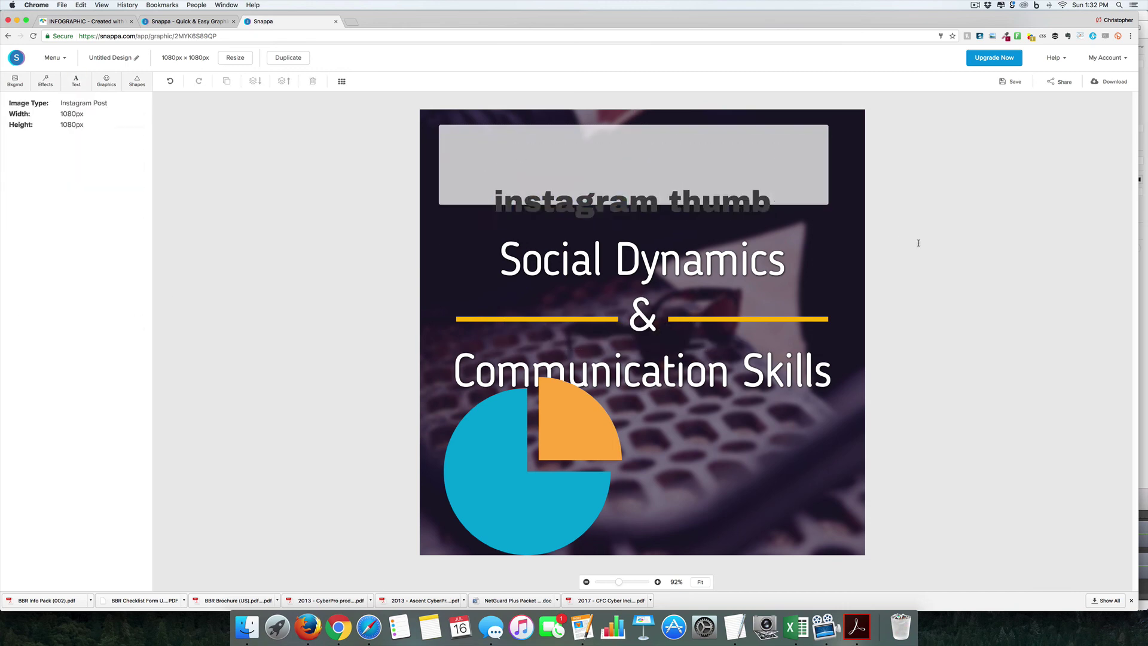
Step: Color the heading purple #967adc and tighten its letter spacing to -1
click(624, 166)
click(97, 162)
click(154, 236)
click(917, 243)
click(624, 166)
drag(55, 193, 54, 192)
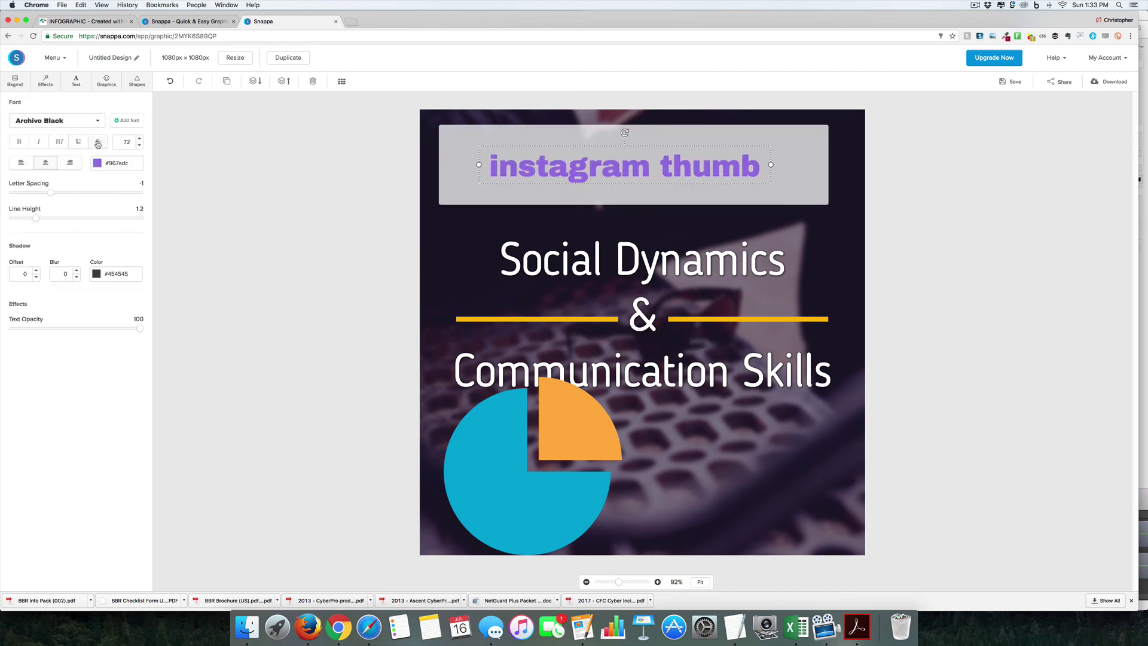
Step: Set the heading font to Droid Serif with shadow offset 2 and blur 4
click(57, 120)
click(33, 147)
click(25, 274)
text(2)
key(Tab)
text(4)
key(Tab)
Step: Delete the pie chart from the post
click(383, 186)
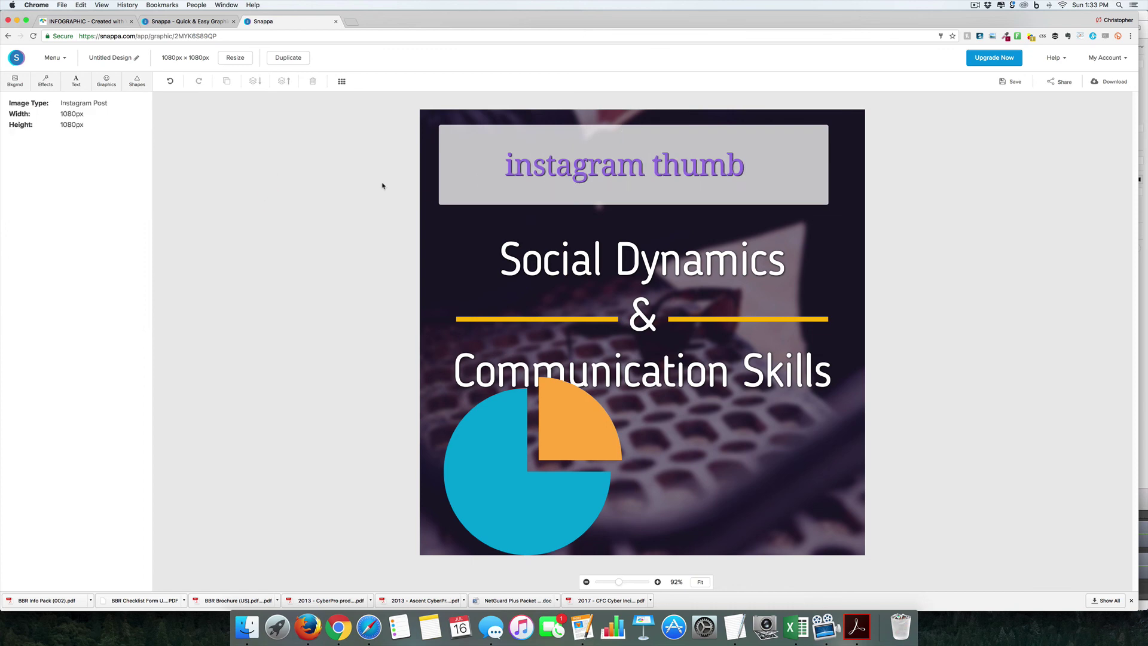
click(589, 412)
key(Delete)
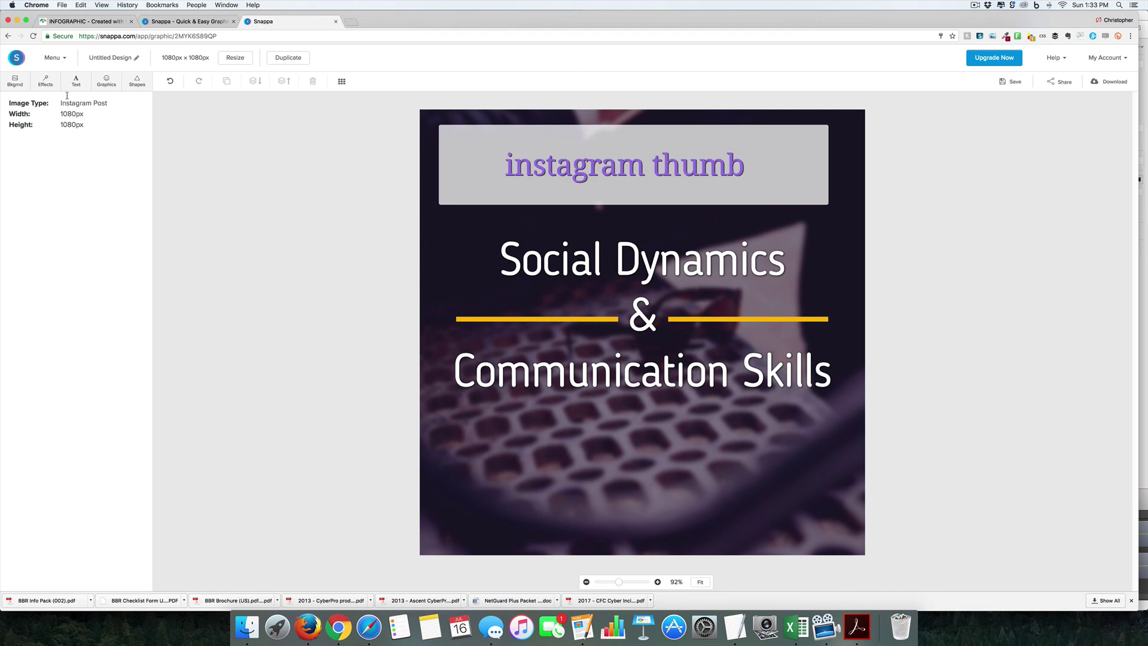
Step: Replace the keyboard photo background with the purple low-poly pattern from Patterns
click(18, 84)
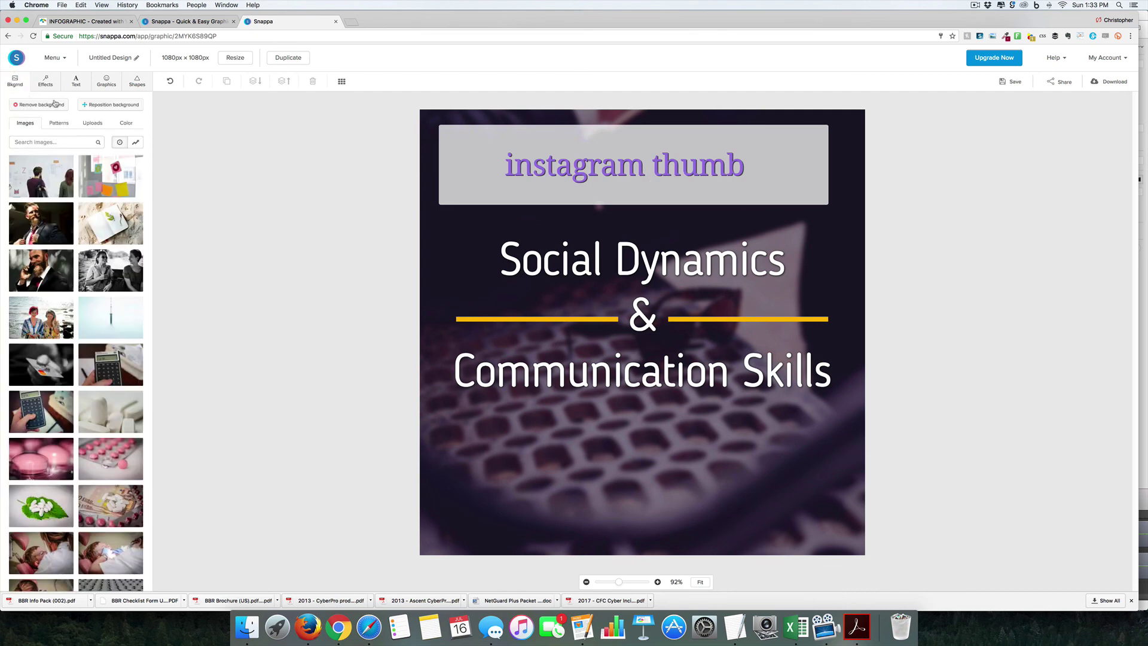
click(57, 124)
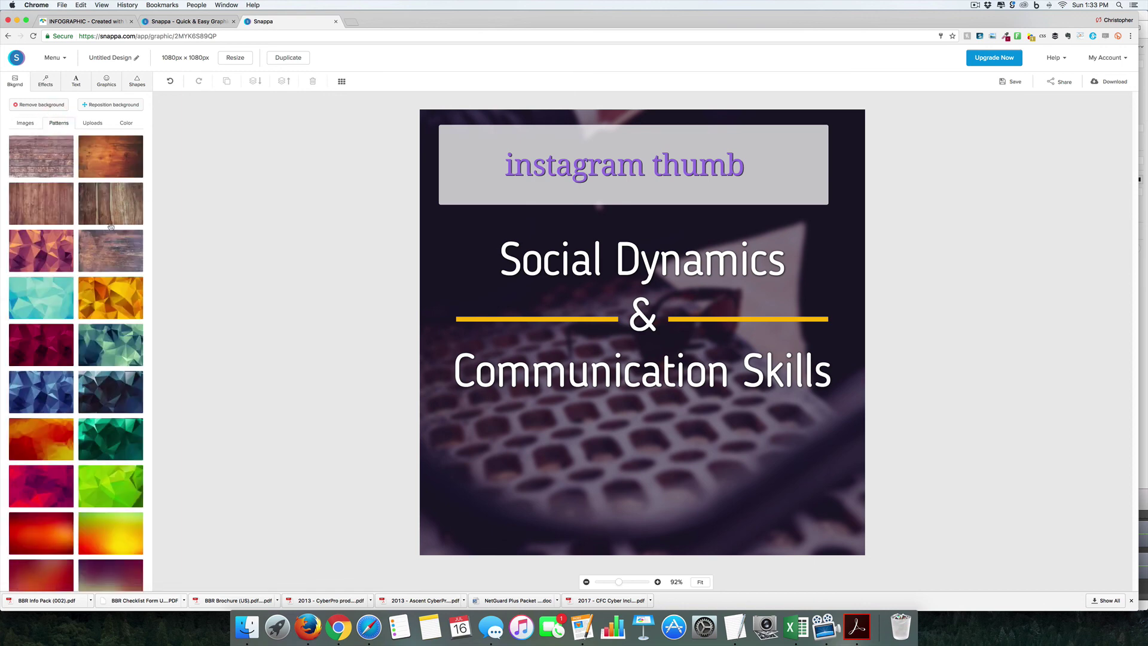
click(52, 255)
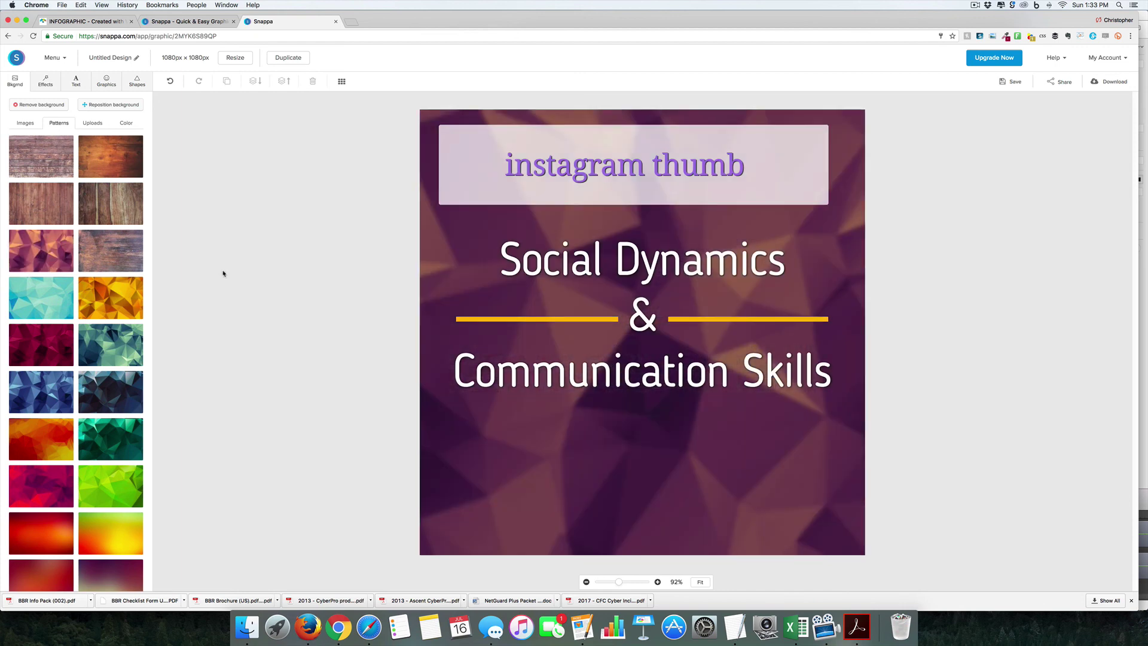
Step: Raise the Social Dynamics title's shadow offset to 19
click(551, 259)
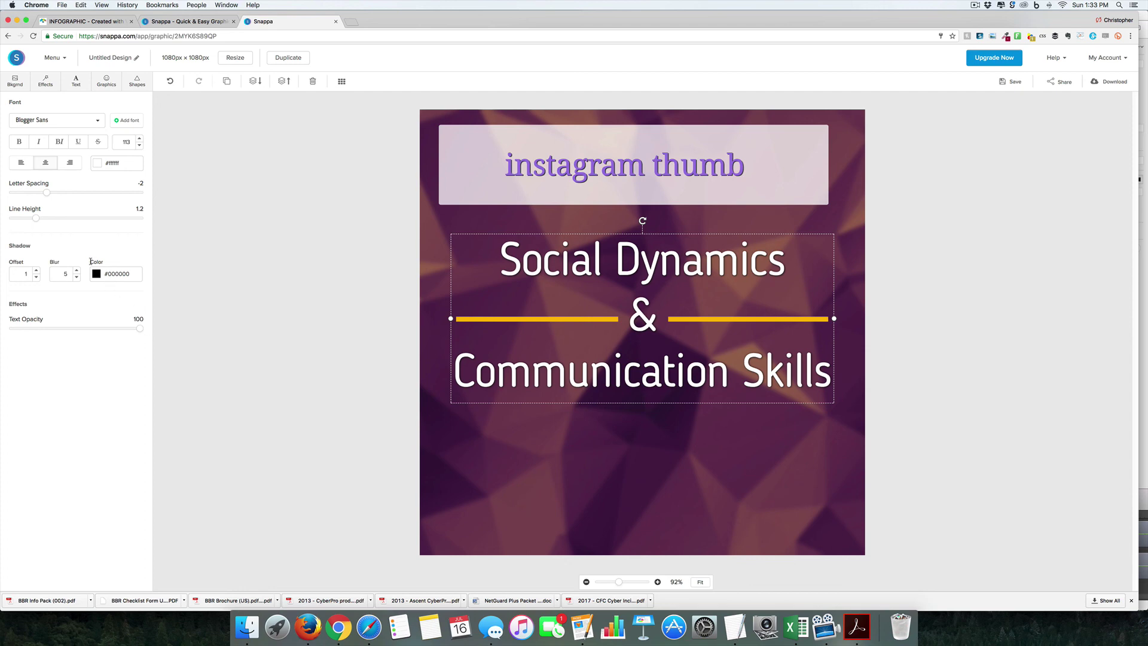
click(36, 270)
click(36, 270)
click(36, 271)
click(35, 270)
click(35, 270)
click(36, 271)
click(36, 270)
click(36, 270)
click(36, 270)
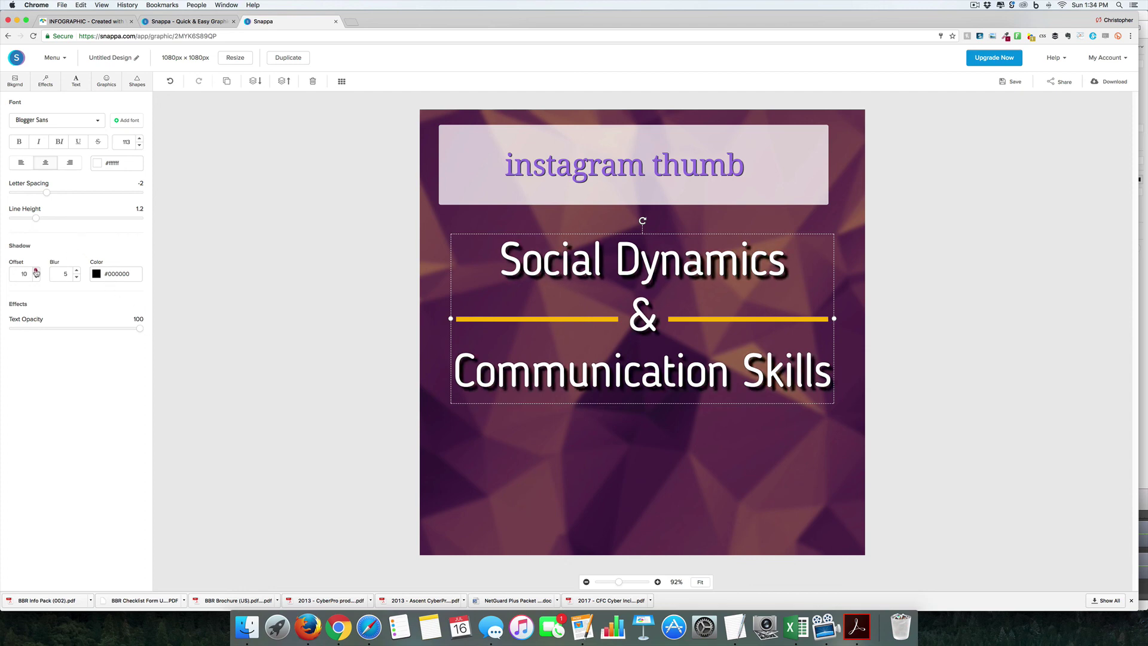
click(36, 271)
click(36, 270)
click(36, 270)
click(36, 270)
click(36, 270)
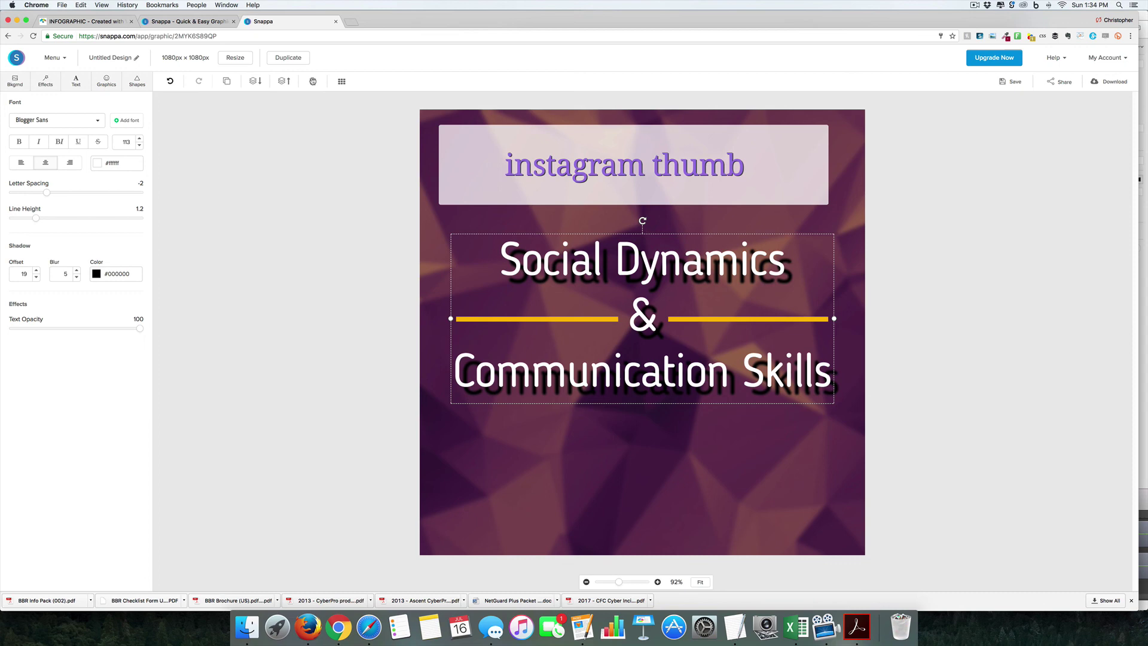
click(69, 58)
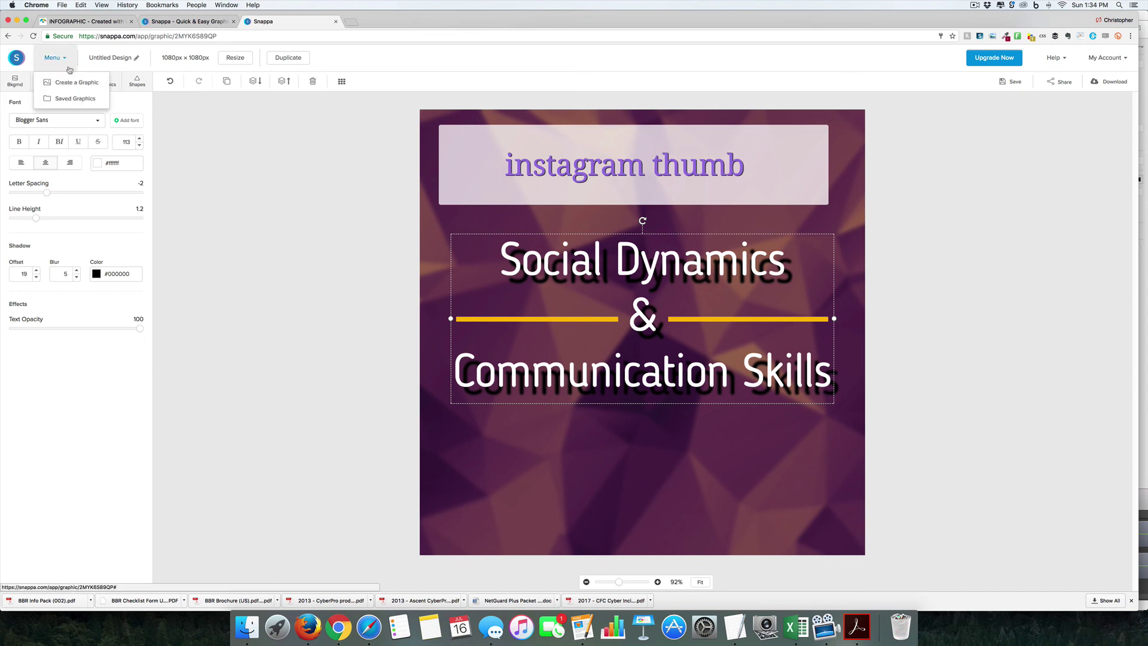
Step: Open a 1280 x 720 YouTube Thumbnail from the Basic Guide to Game Development template
click(69, 82)
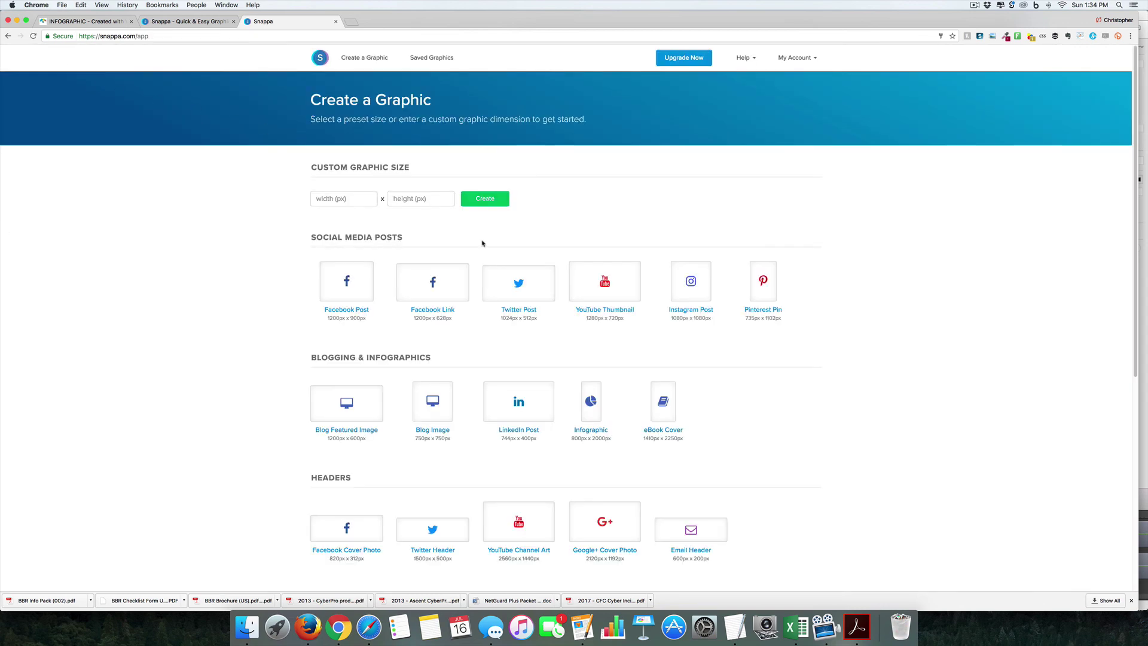
scroll(536, 279, down, 2)
scroll(544, 287, down, 3)
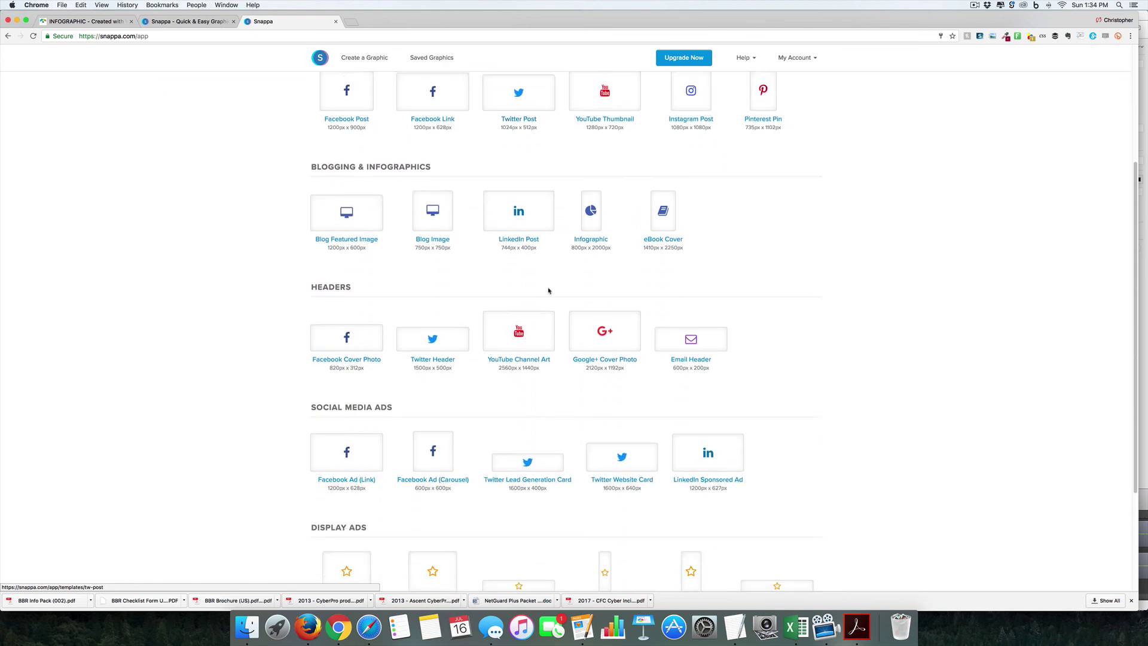
scroll(598, 144, up, 2)
click(599, 144)
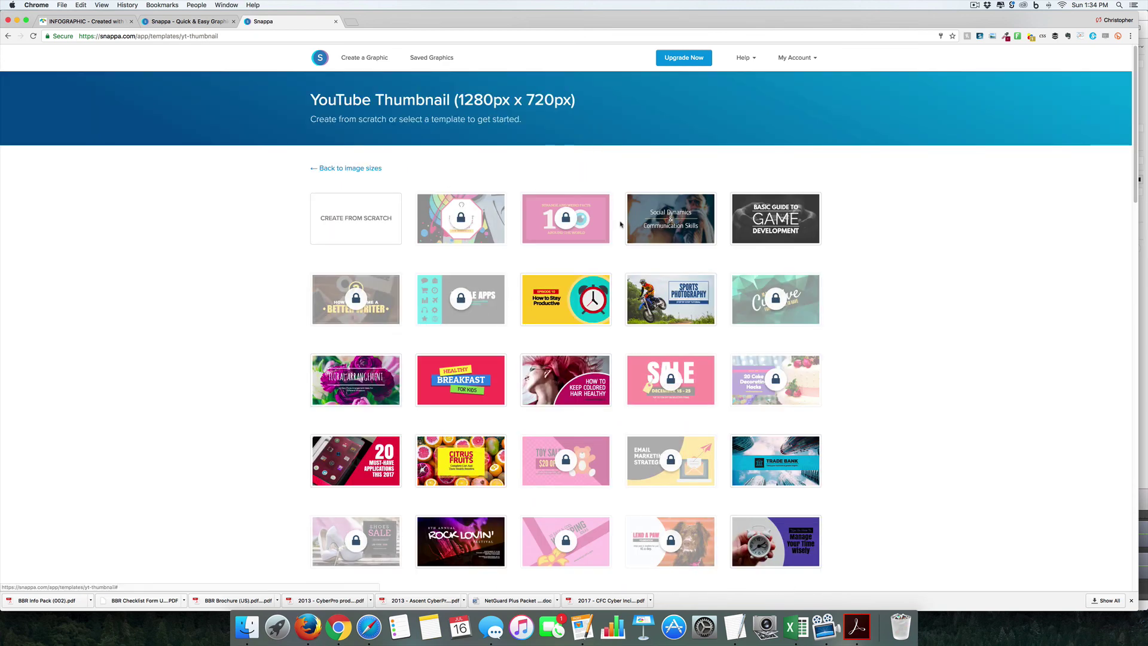
click(775, 219)
click(15, 81)
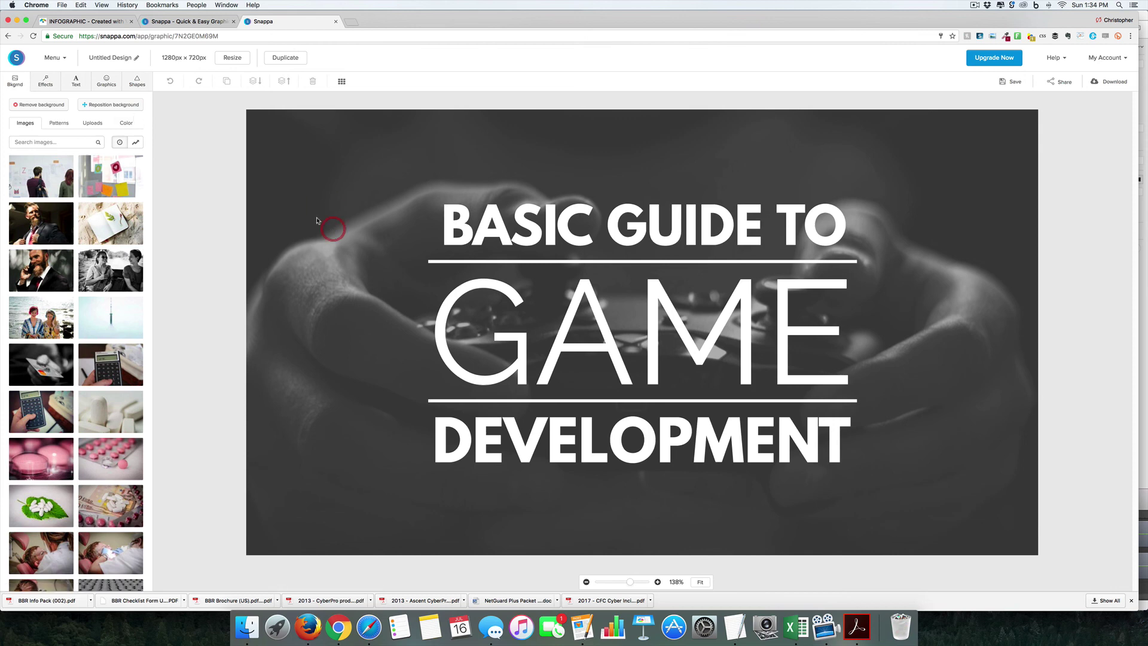
Step: Upload a Desktop screenshot photo and set it as the thumbnail background
click(92, 122)
click(76, 145)
scroll(573, 160, down, 15)
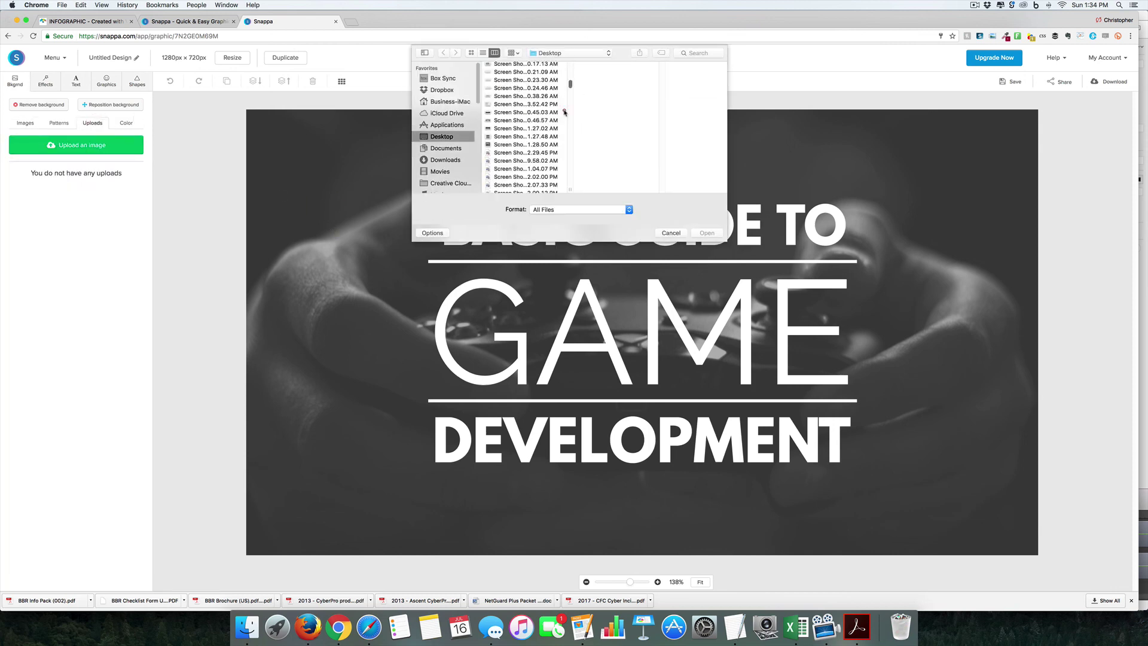
click(526, 136)
double_click(526, 112)
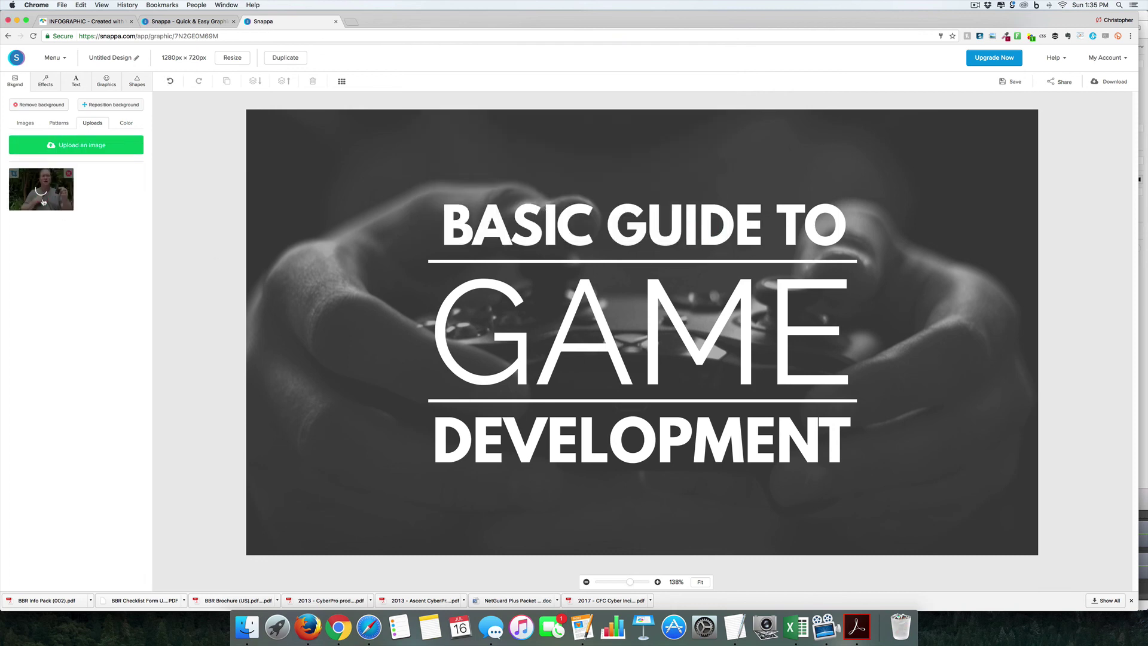
click(40, 190)
Step: Replace GAME with 'youtube', tighten its letter spacing and shrink it to fit one line
double_click(614, 223)
double_click(639, 331)
text(youtube)
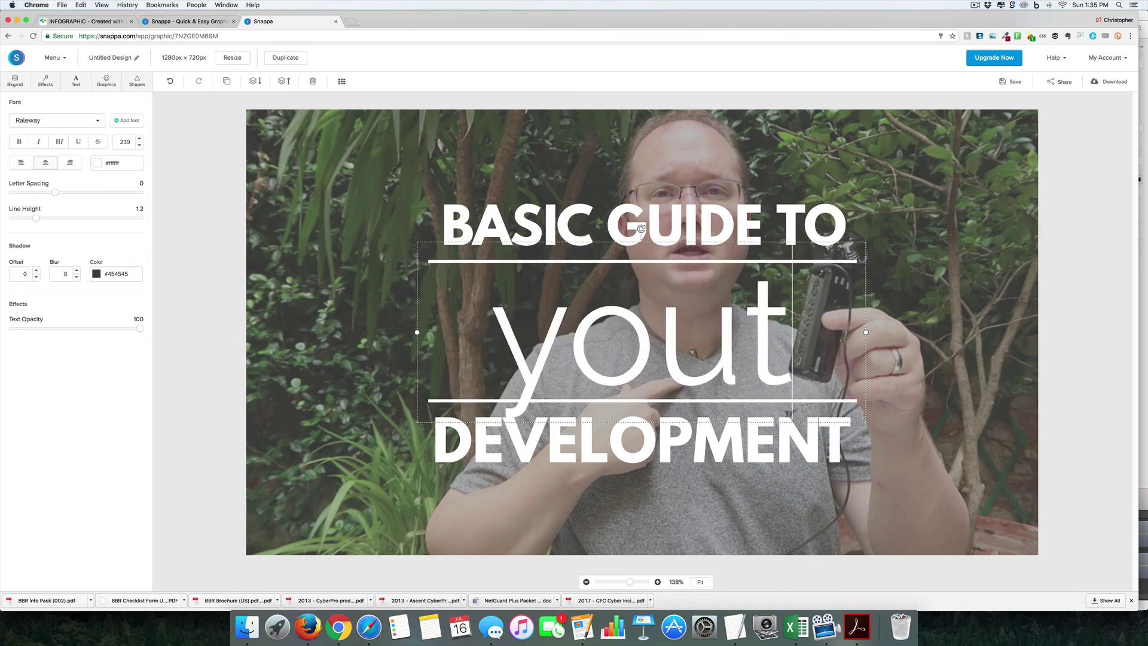
key(super+a)
drag(55, 192, 38, 193)
click(140, 146)
click(139, 145)
click(140, 146)
click(139, 145)
click(139, 146)
click(139, 145)
click(140, 145)
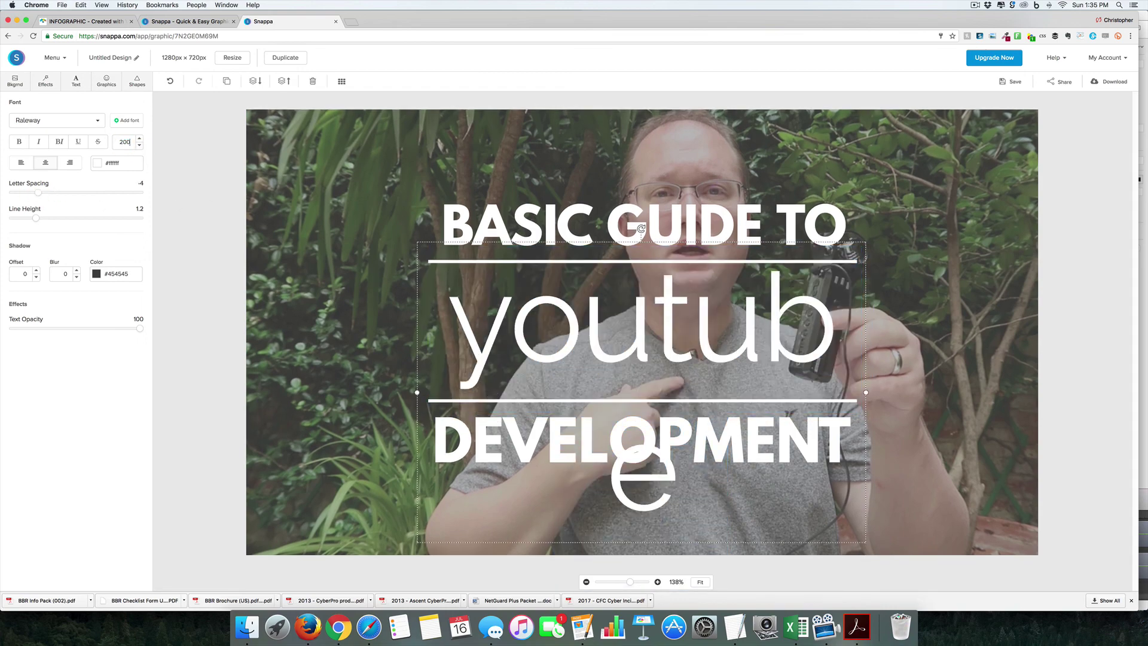
click(139, 145)
Step: Replace DEVELOPMENT with 'thumbnails' and select the BASIC GUIDE TO heading
double_click(615, 426)
text(thumbnails)
click(795, 332)
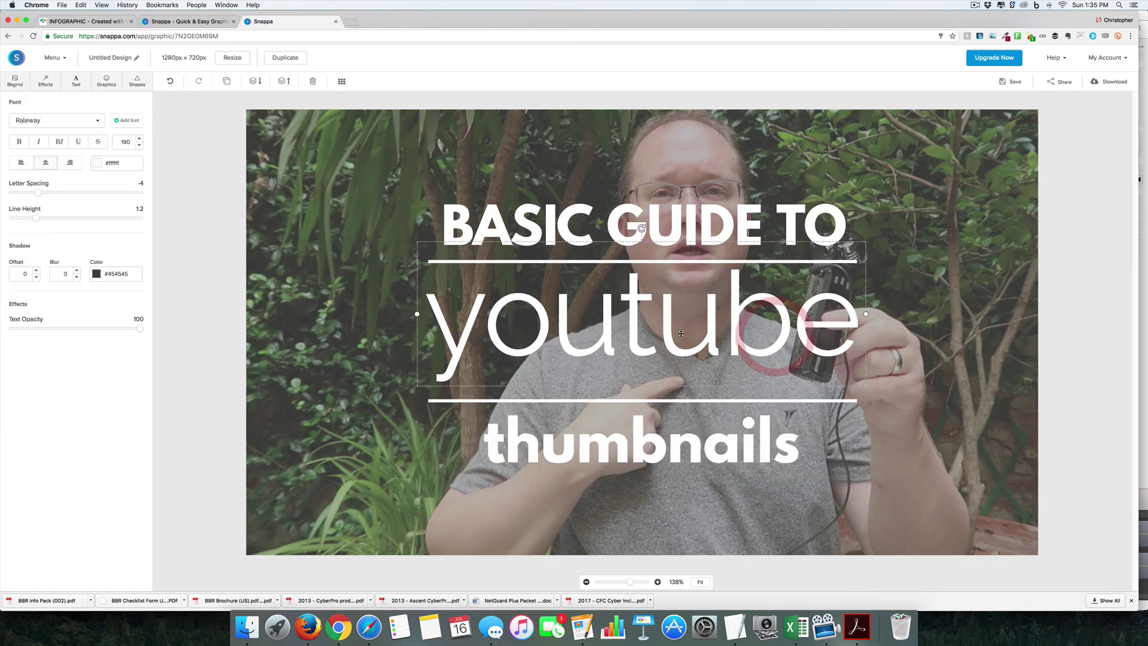
click(24, 274)
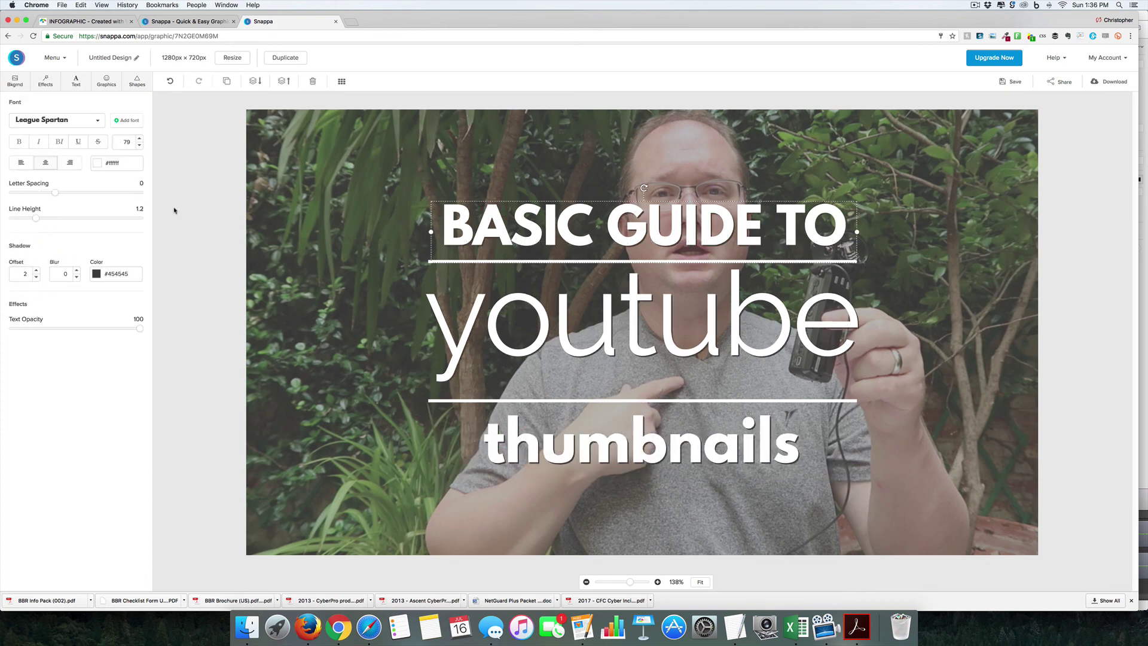
click(137, 81)
click(103, 82)
Step: Add a YouTube logo from a 'youtube' graphics search, sized small in the bottom-left corner
click(60, 131)
text(youtube)
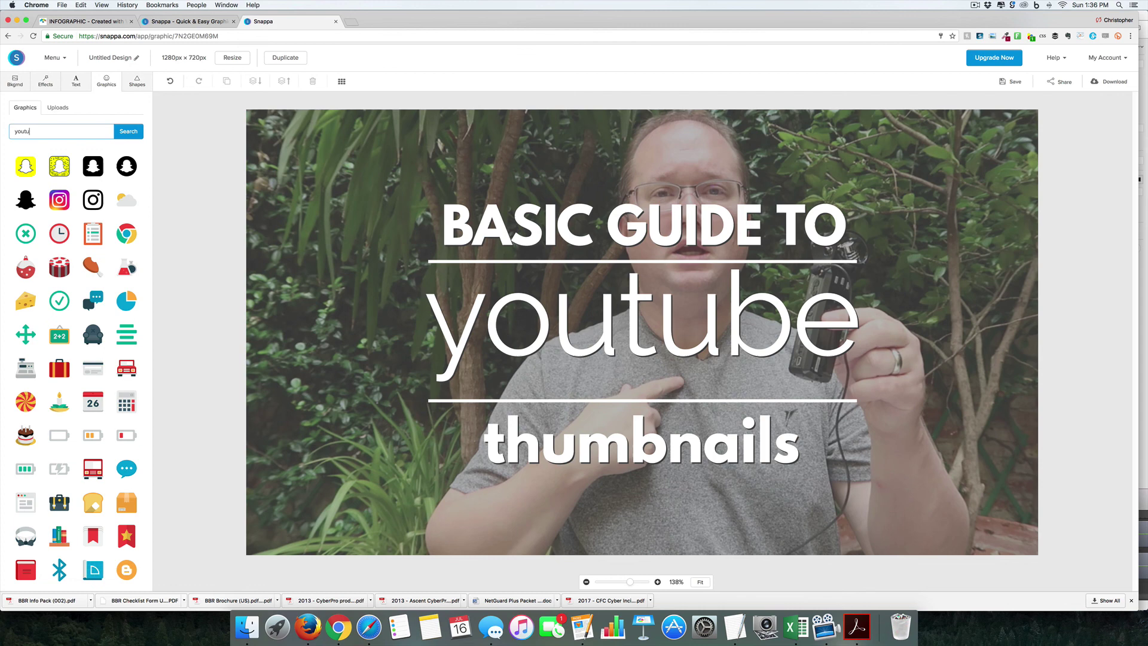
key(Return)
click(92, 166)
drag(574, 334, 271, 467)
drag(415, 384, 386, 409)
Step: Set the YouTube logo's fill colour to red #db1414
click(47, 105)
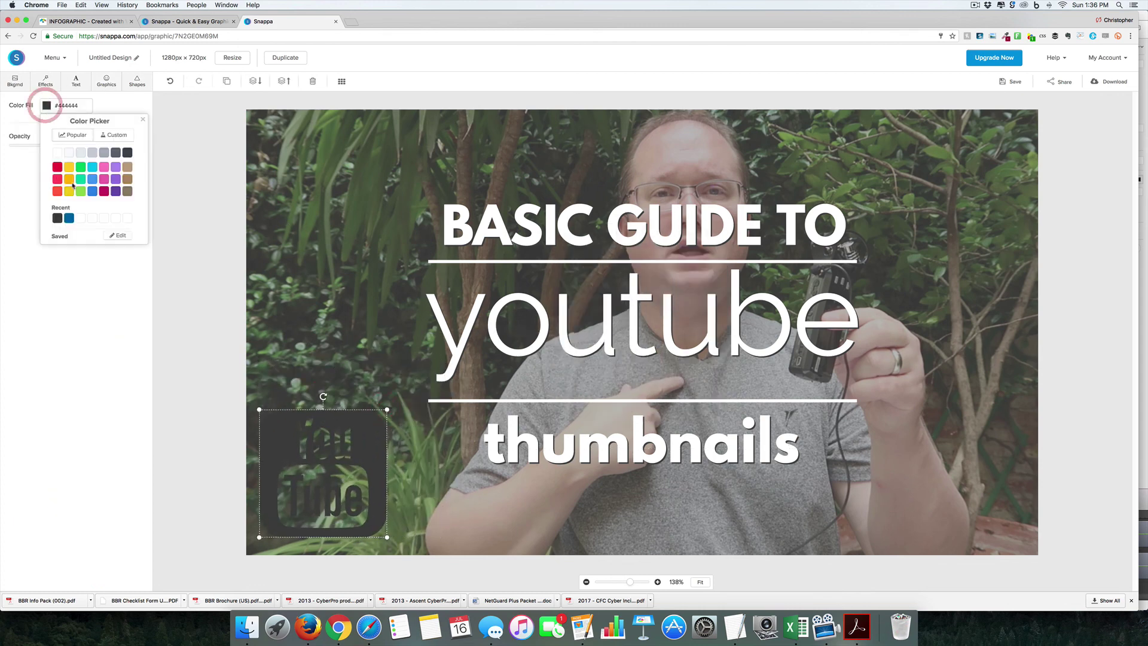
click(59, 184)
click(114, 135)
click(1078, 487)
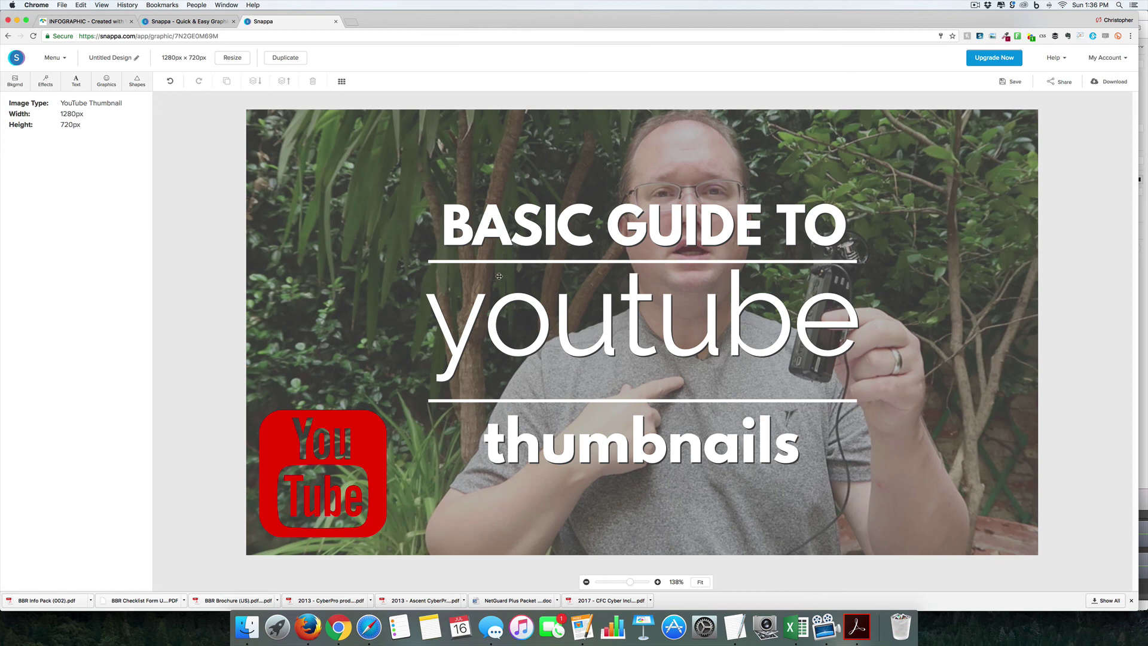
Step: Start a new 1410 x 2250 eBook Cover design via Create a Graphic
click(55, 58)
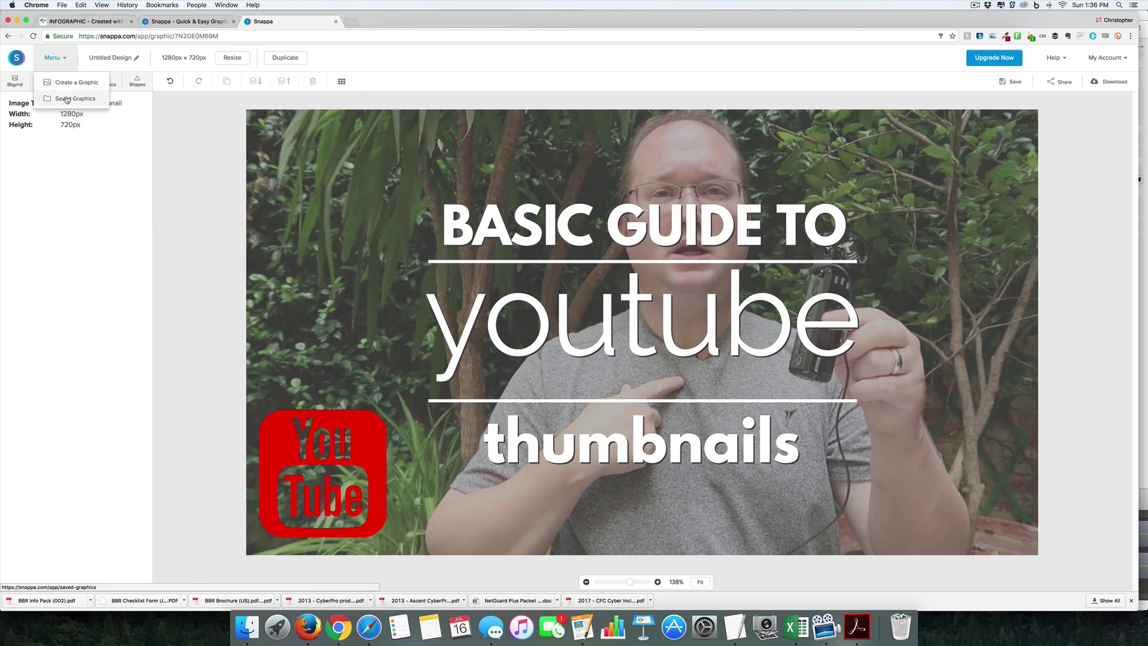
click(64, 83)
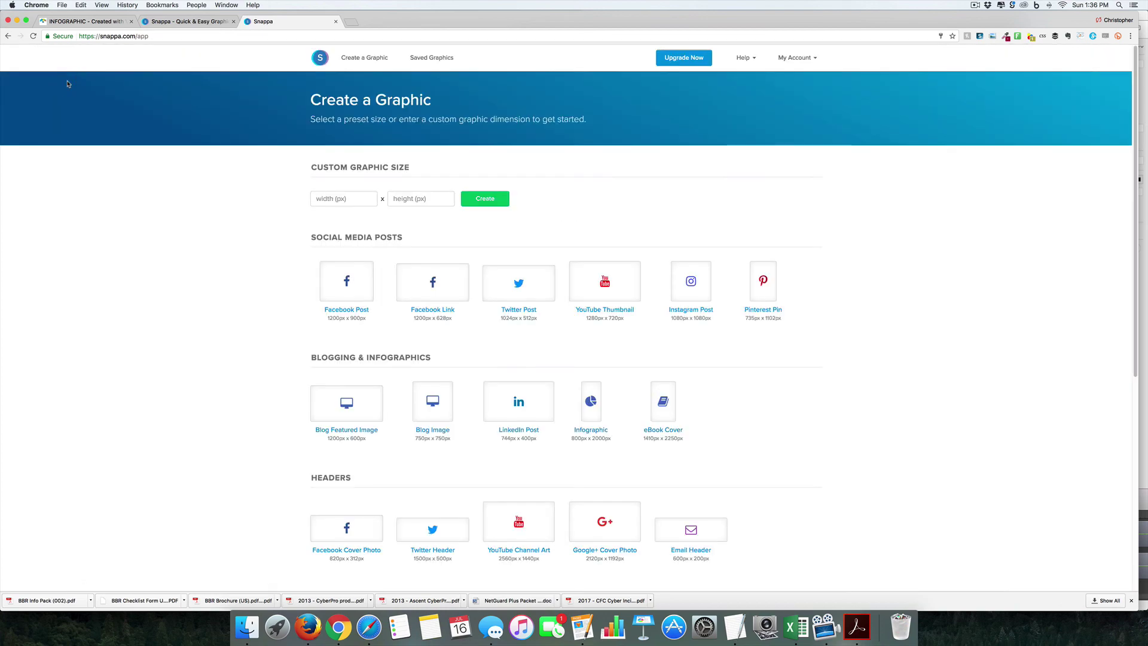
scroll(186, 137, down, 2)
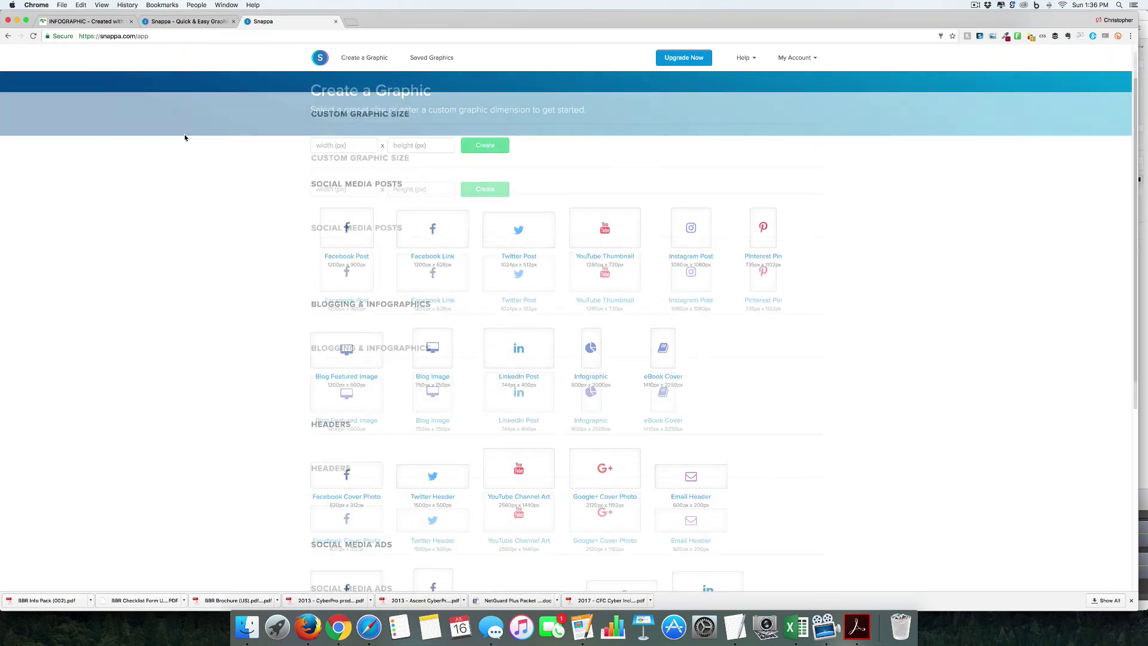
scroll(185, 138, down, 8)
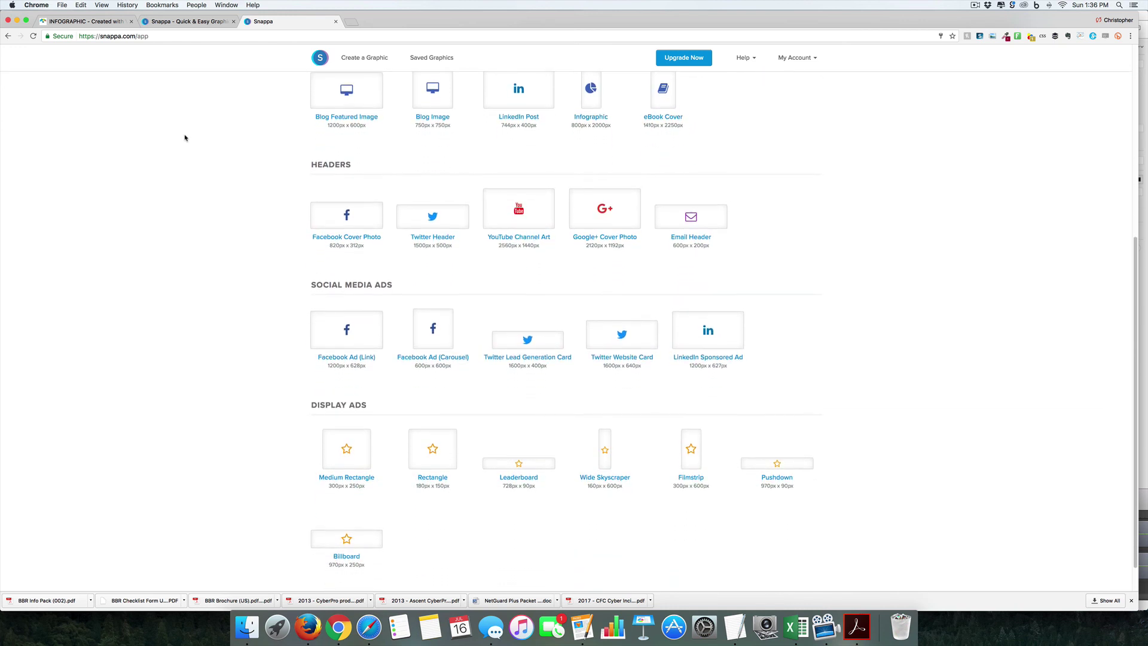
scroll(184, 138, up, 4)
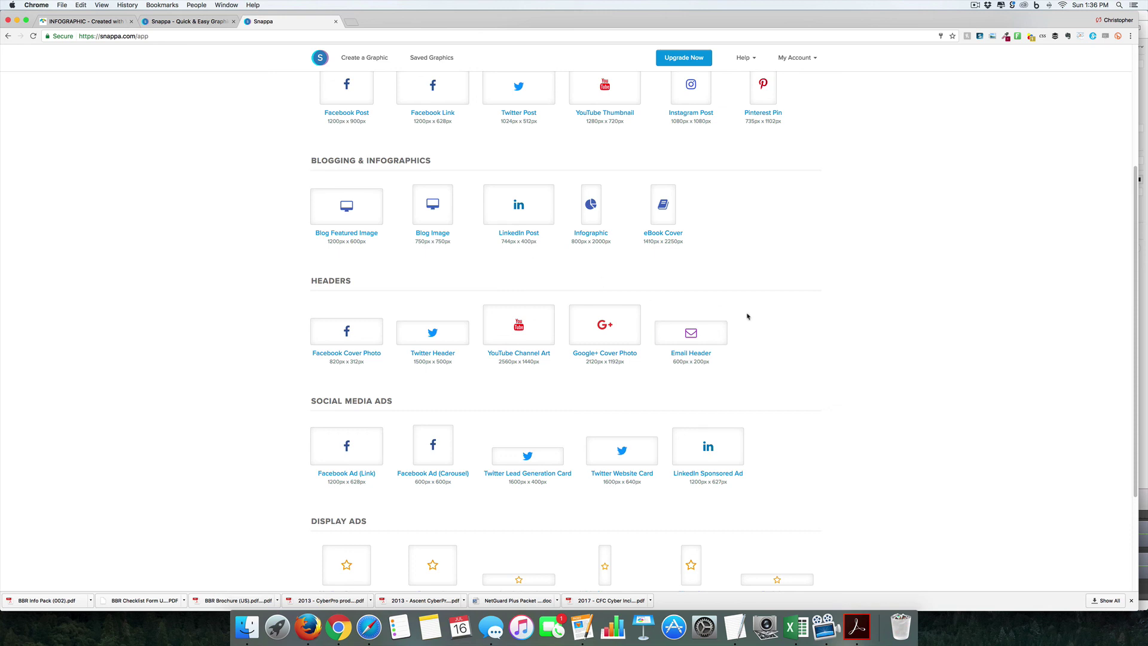
scroll(662, 242, up, 1)
click(663, 242)
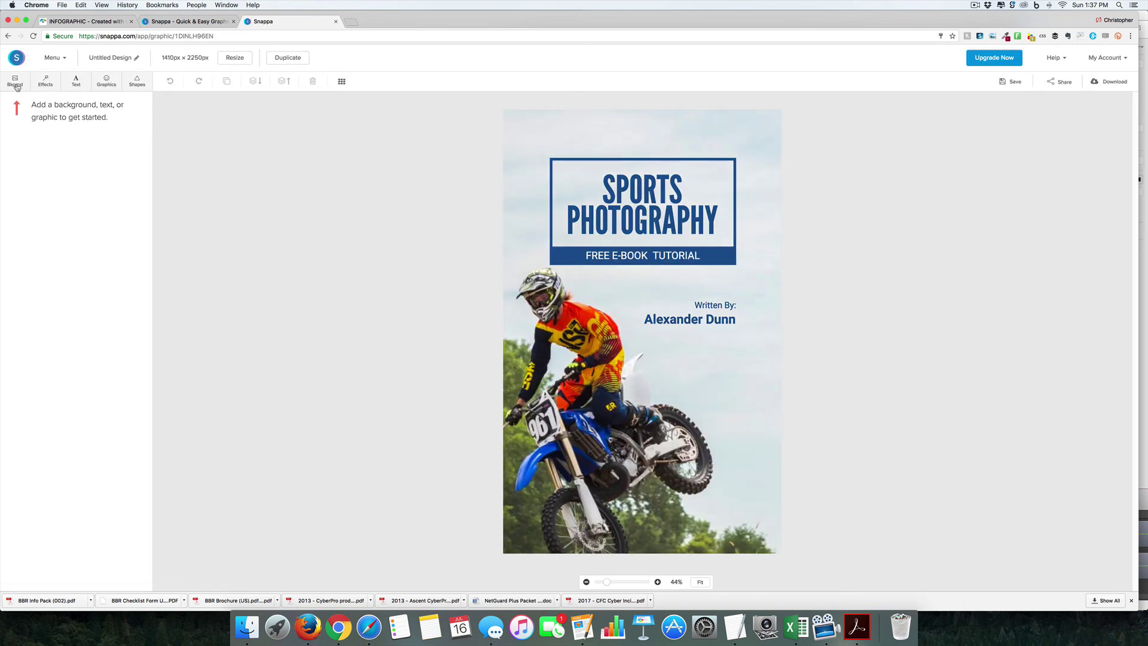
Step: Use the uploaded photo as the eBook cover background
click(14, 81)
click(93, 123)
click(41, 189)
click(690, 318)
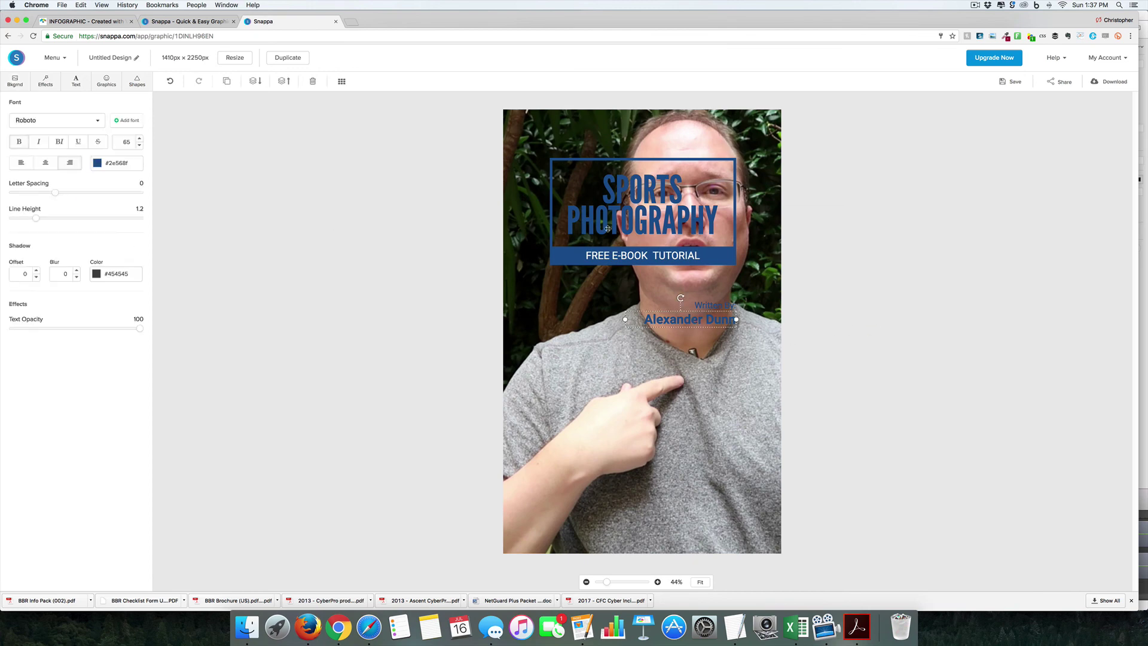
click(643, 255)
key(Escape)
Step: Move the title frame, FREE E-BOOK TUTORIAL bar and title text to the lower cover
drag(641, 160, 645, 422)
drag(637, 255, 634, 526)
drag(643, 206, 645, 461)
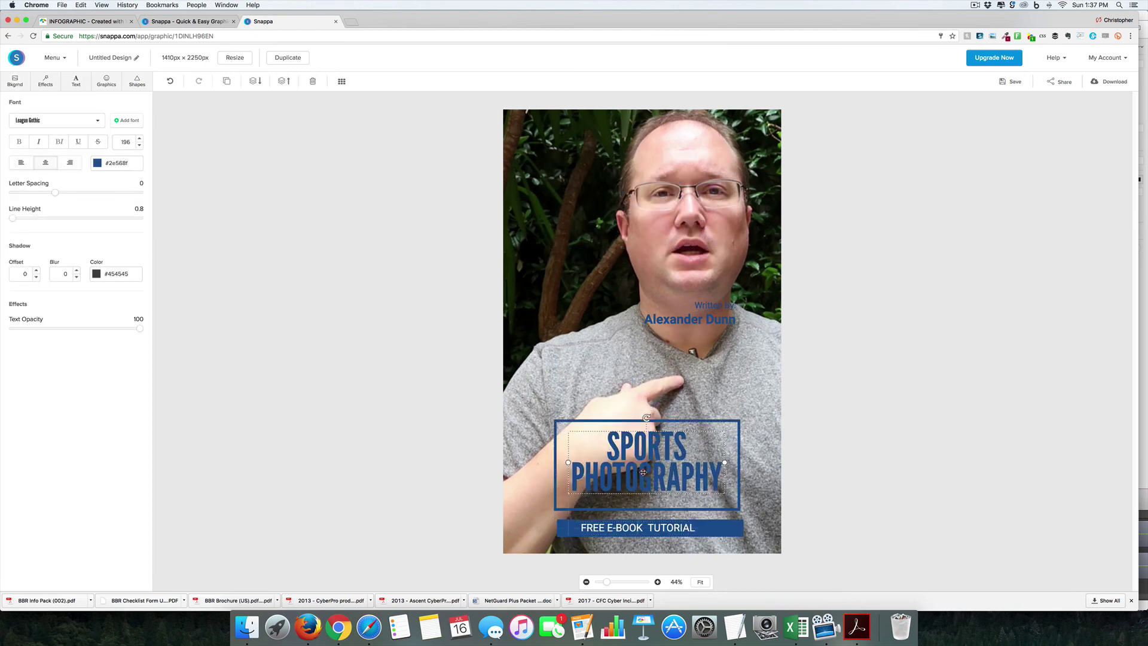
Step: Retitle the cover 'book cover' and enlarge it to 275 so it wraps onto two lines
double_click(645, 461)
text(book cover)
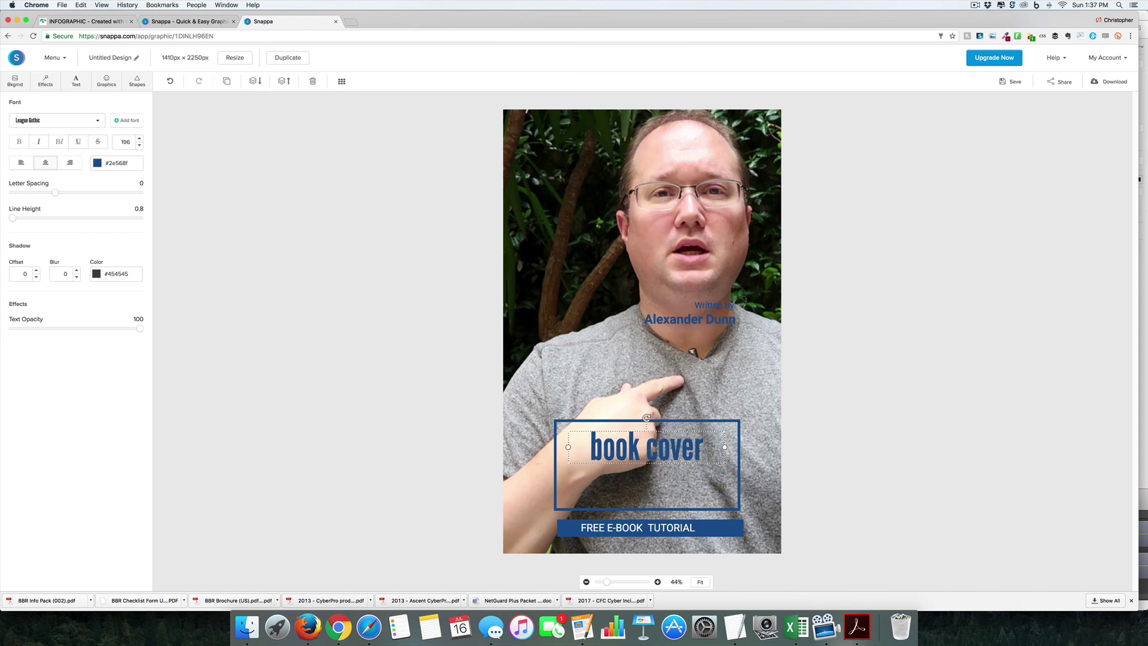
key(super+a)
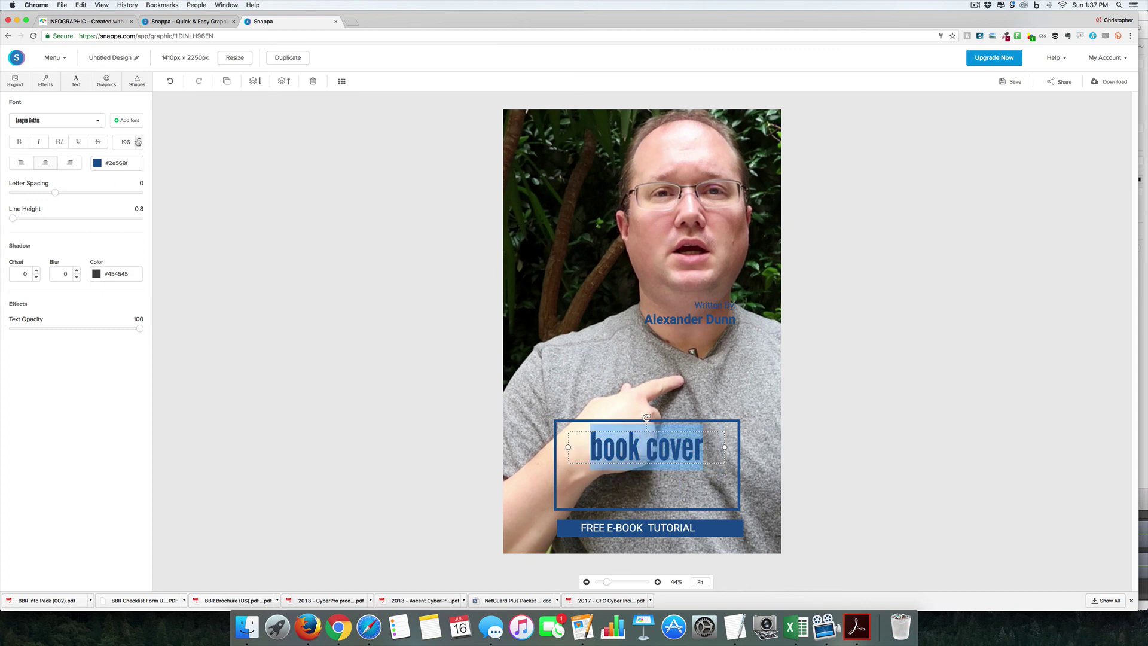
click(138, 140)
click(138, 140)
click(138, 139)
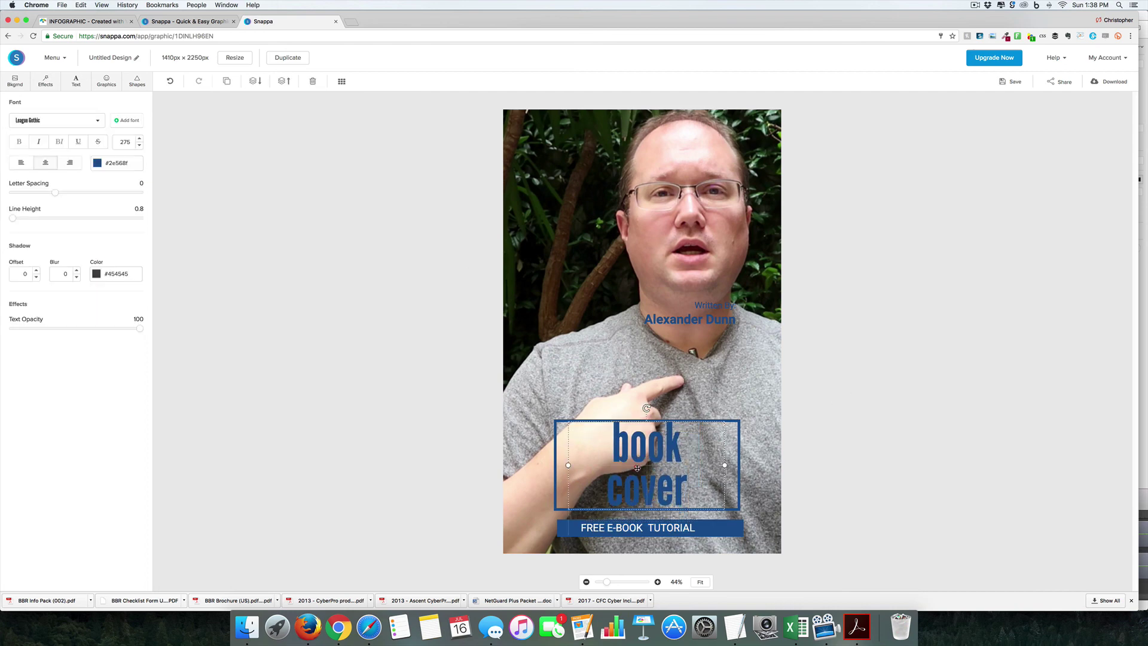
Step: Replace the author name with your own and move the credit to the top-left corner
click(705, 317)
double_click(705, 317)
text(Chris)
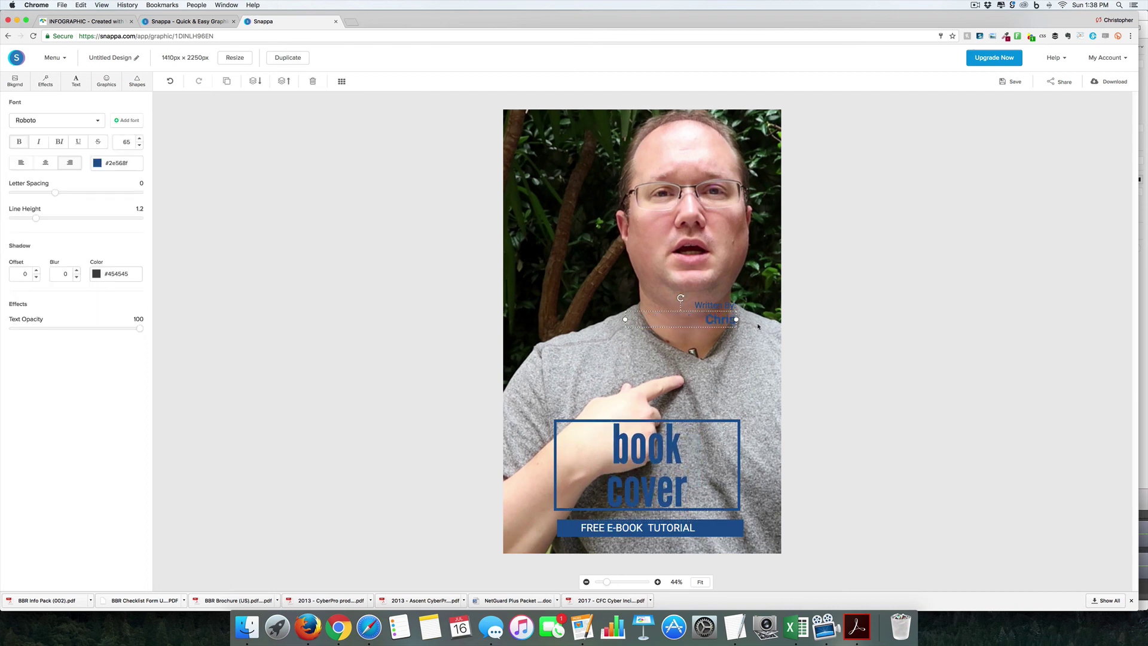
click(717, 320)
drag(717, 320, 533, 136)
Step: Make the author name, Written By label and book cover title white
click(96, 163)
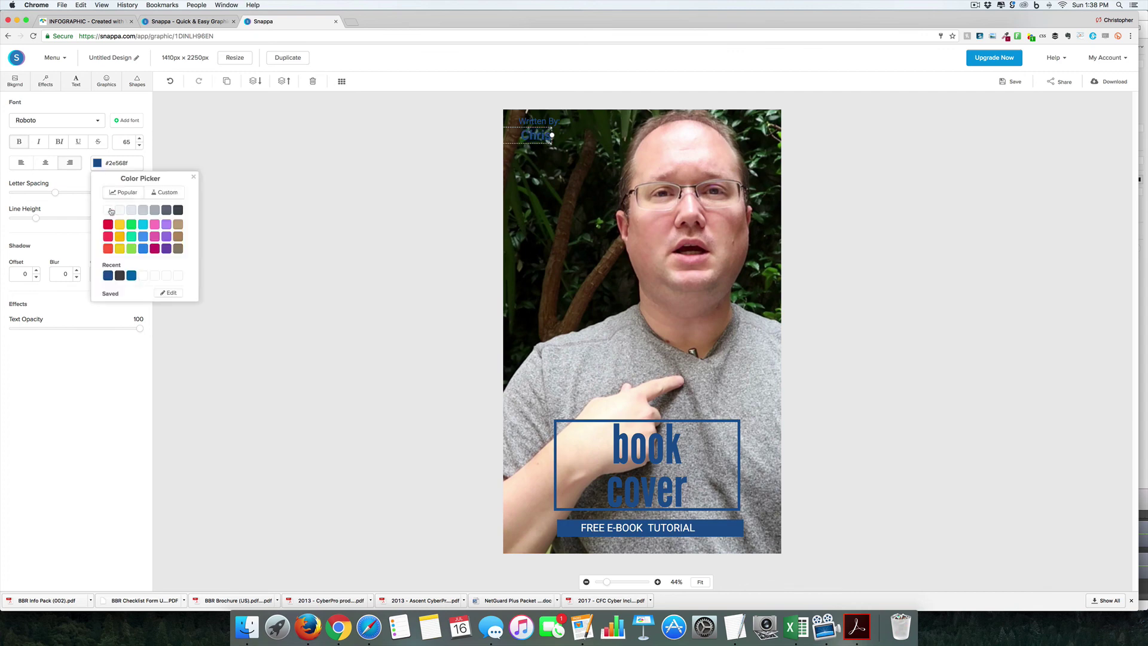
click(108, 275)
click(538, 121)
click(97, 163)
click(107, 275)
click(646, 455)
click(97, 162)
click(107, 275)
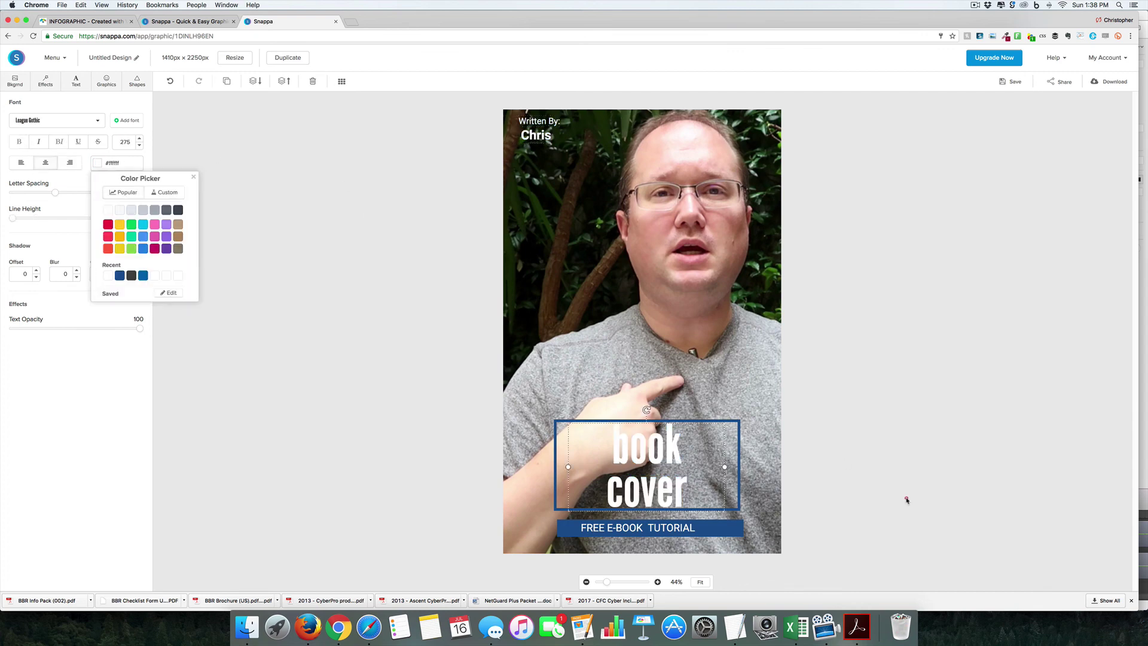
click(868, 479)
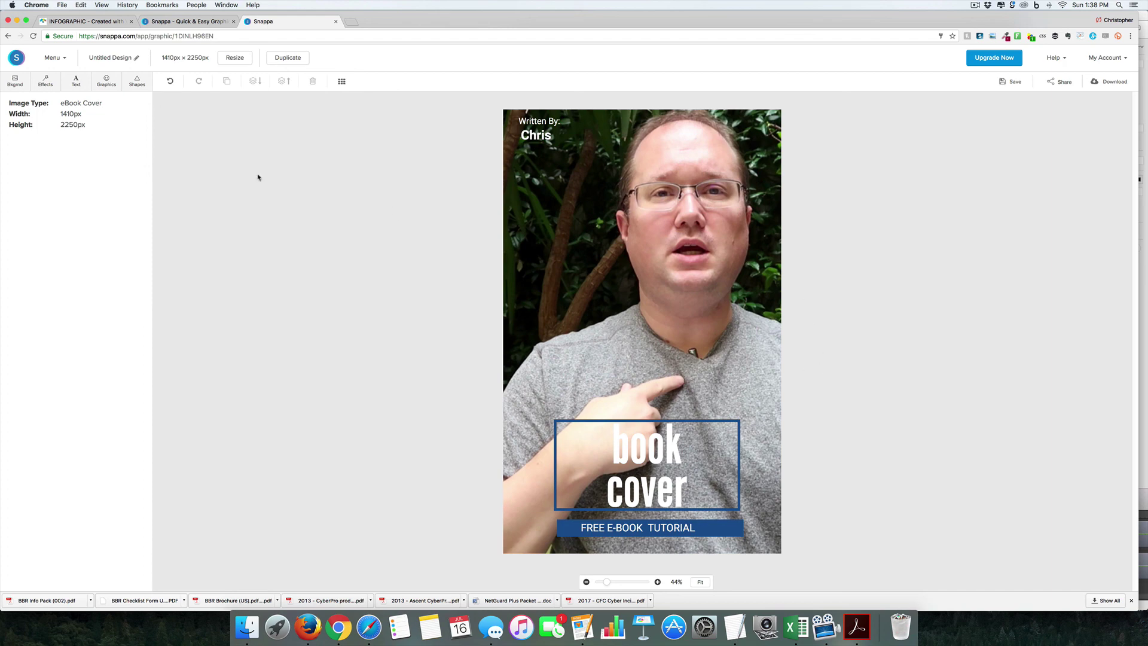
Step: Return to the Snappa tab showing the 'Thanks for signing up!' message
click(183, 21)
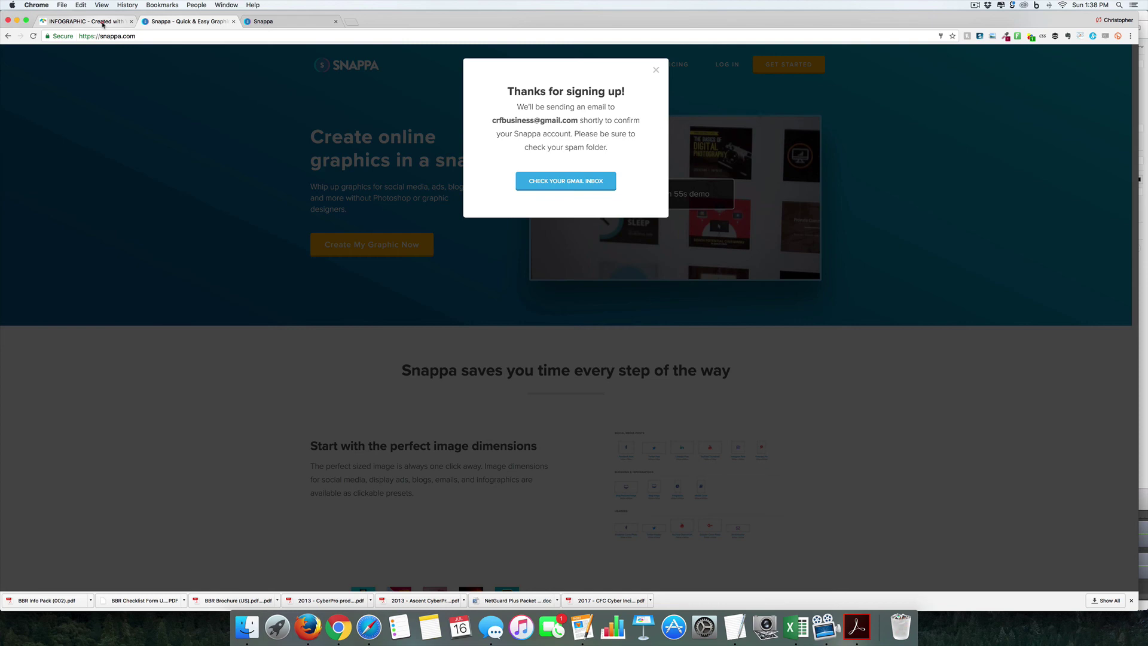
click(96, 21)
click(181, 24)
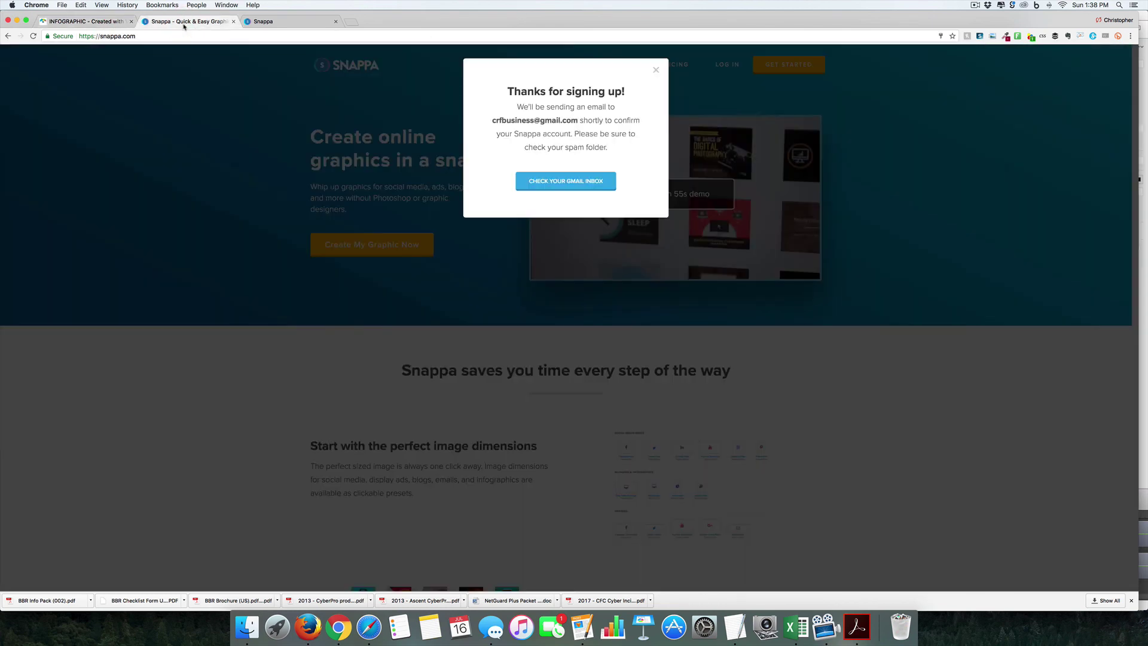